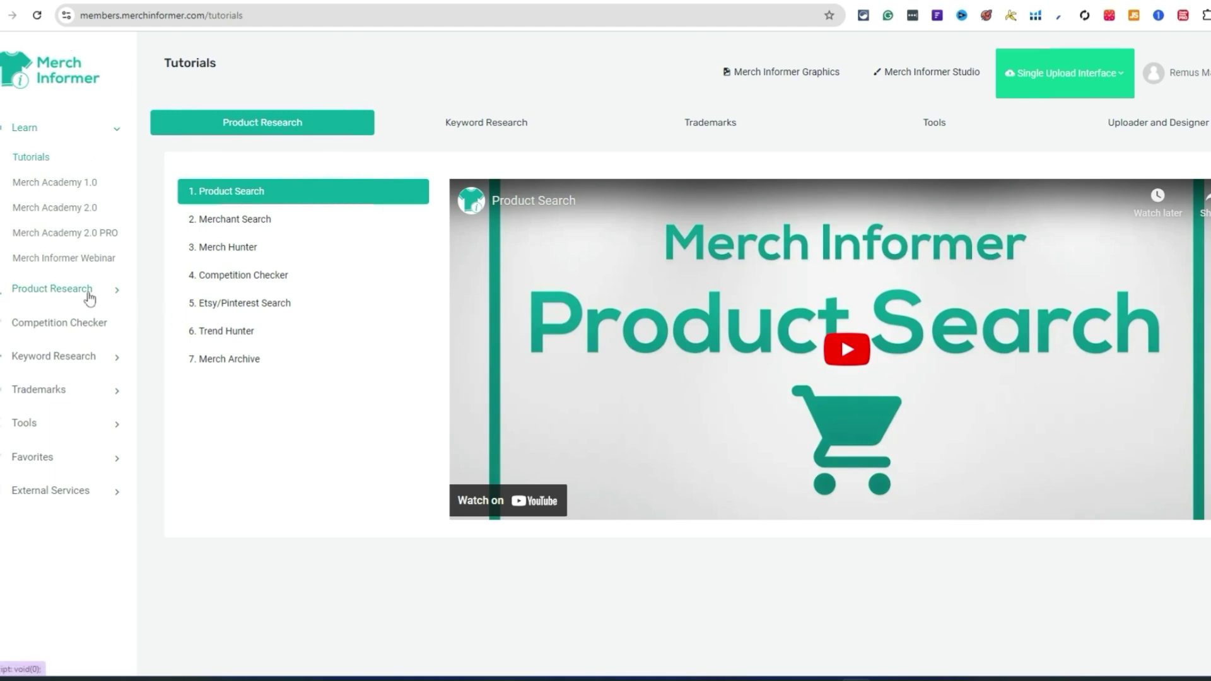
# Step: Open Movers And Shakers under Product Research and scroll the daily US Merch By Amazon Shirts results
pyautogui.click(119, 296)
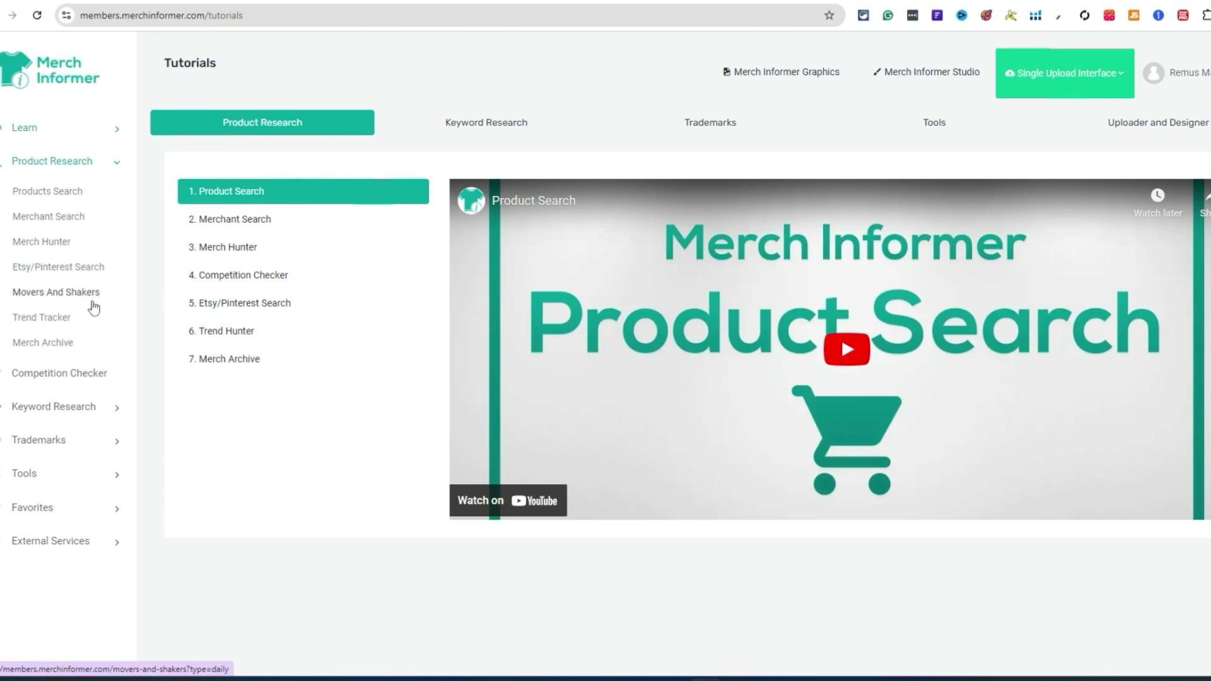
pyautogui.click(90, 298)
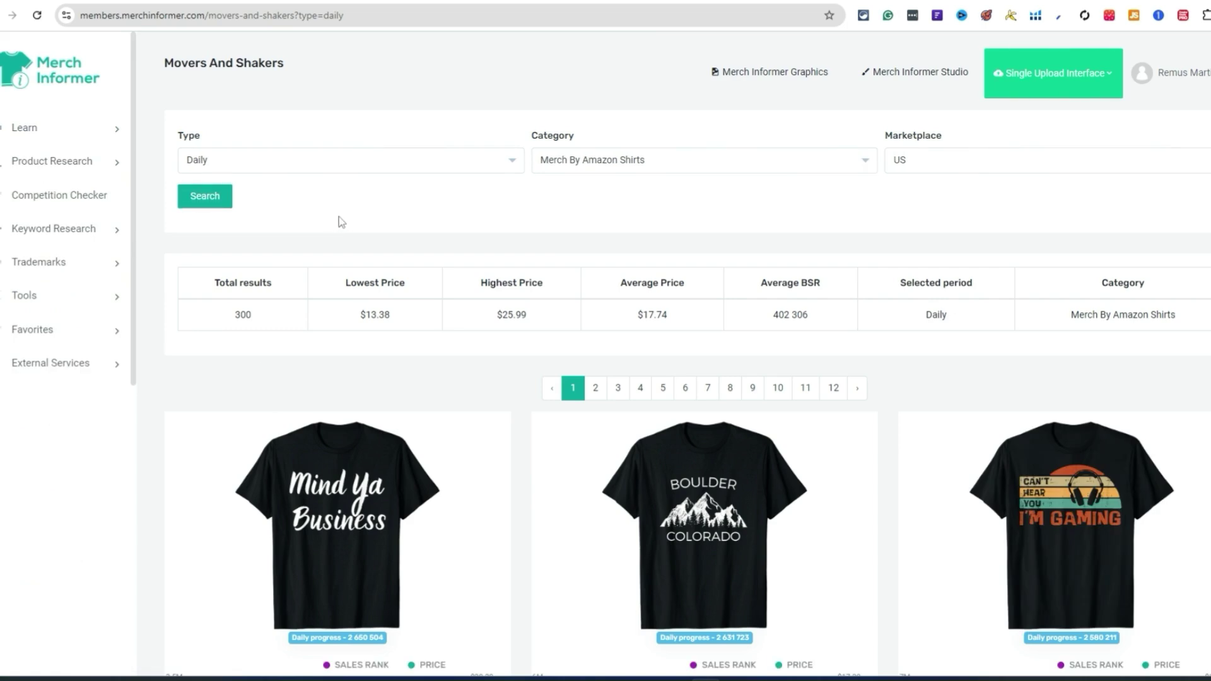
pyautogui.scroll(-4, 376, 249)
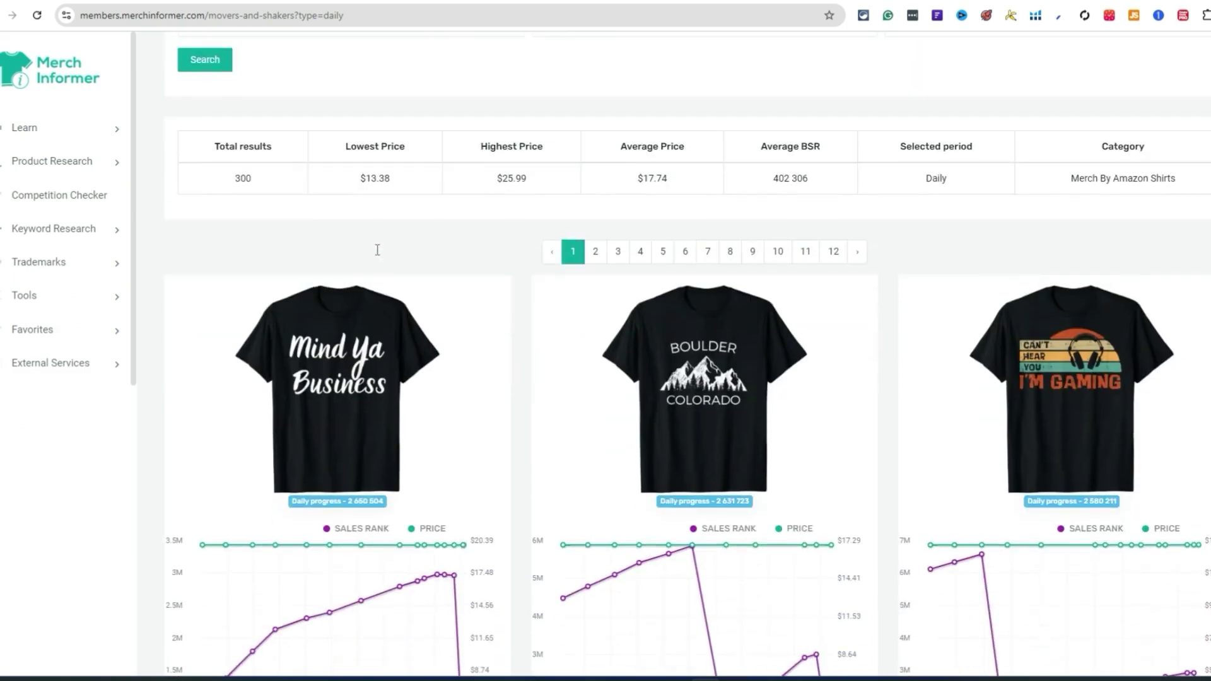
pyautogui.scroll(-1, 549, 290)
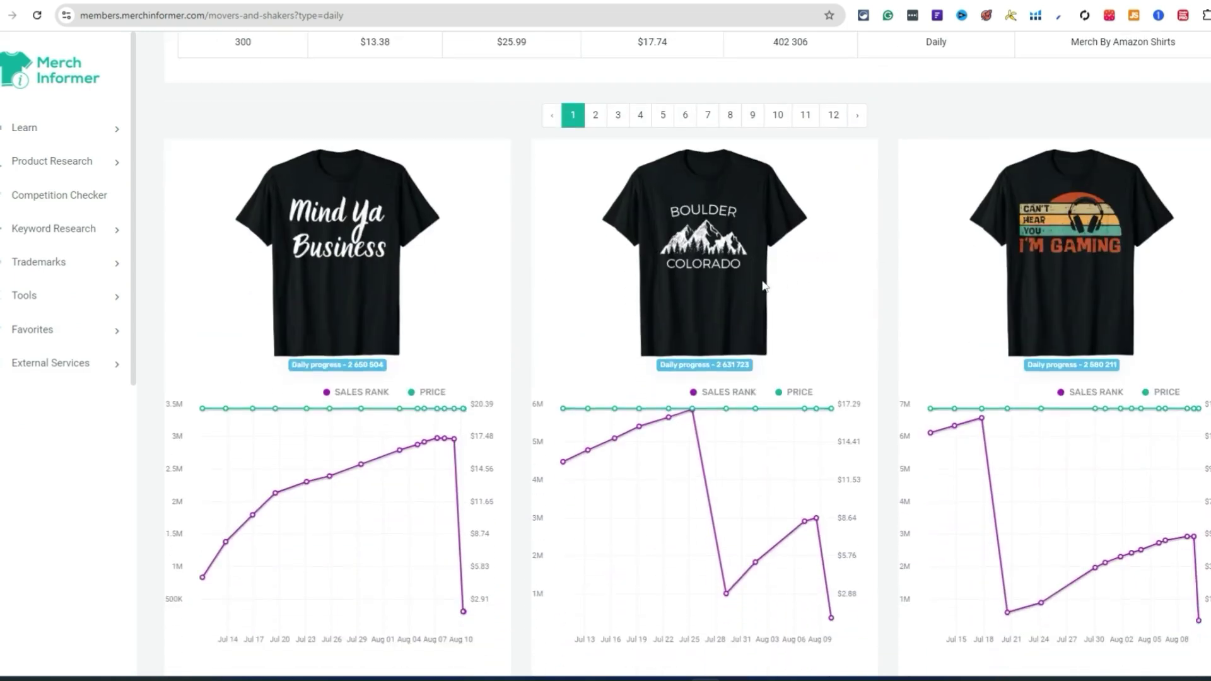
pyautogui.scroll(-3, 719, 256)
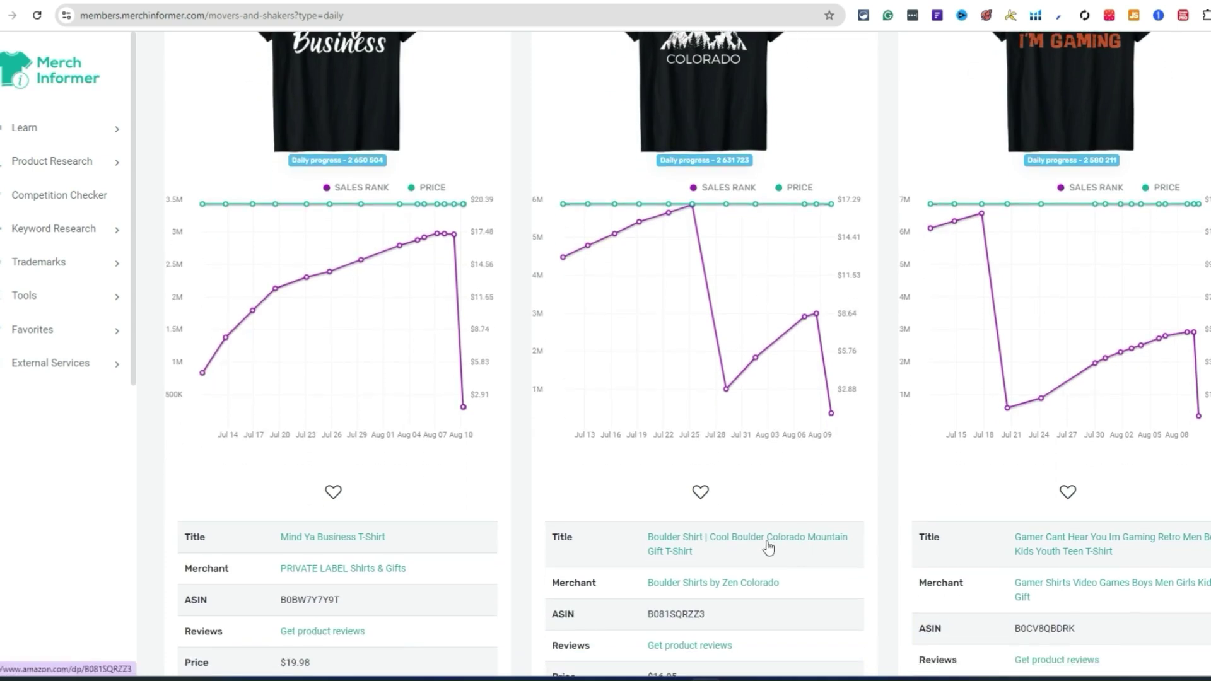
pyautogui.scroll(4, 732, 543)
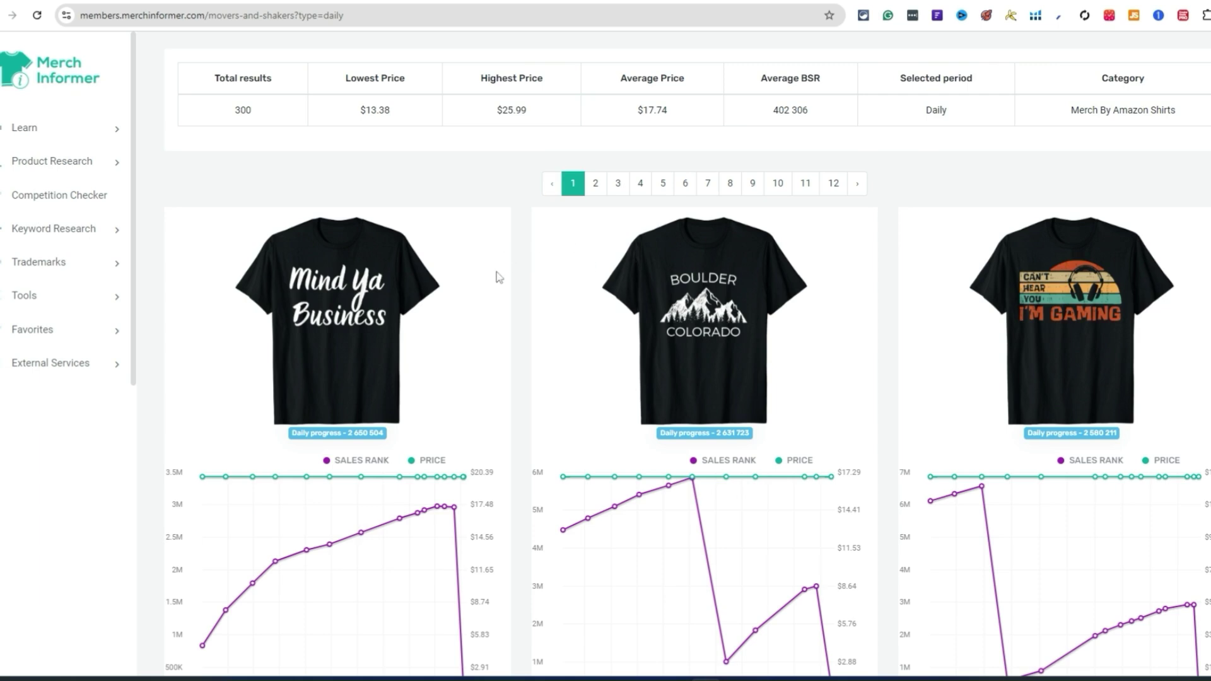
# Step: Read several points on the Boulder Colorado shirt's sales-rank history chart
pyautogui.scroll(-2, 529, 293)
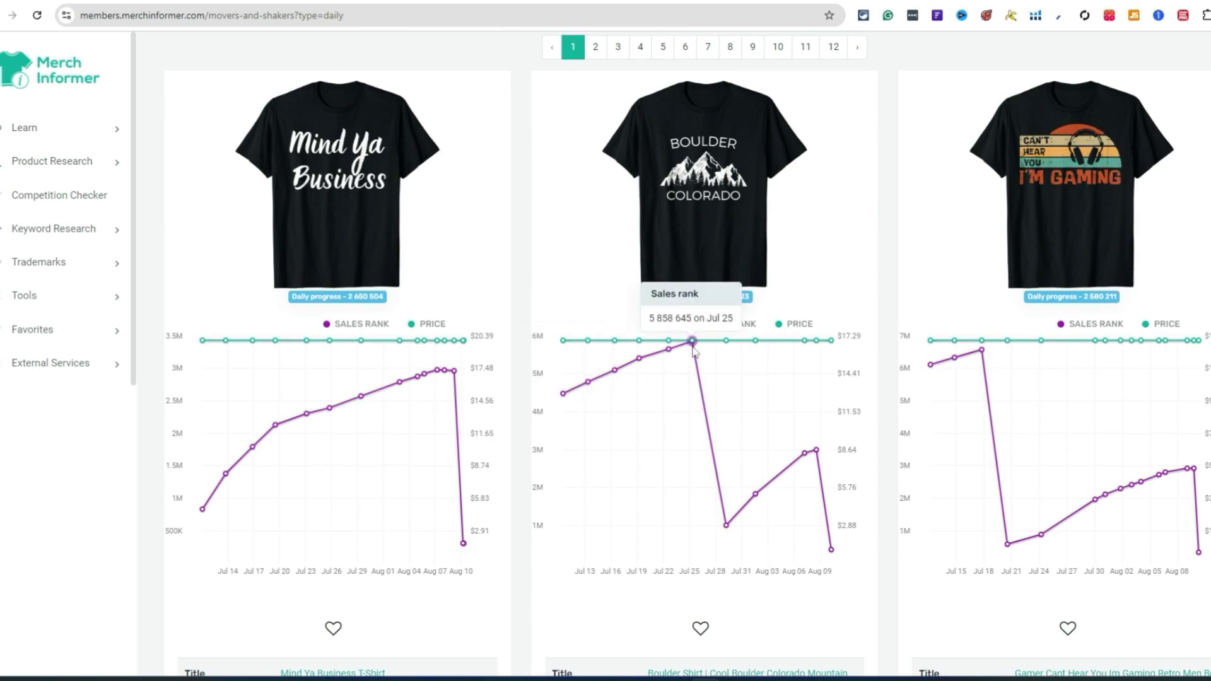
pyautogui.moveTo(562, 397)
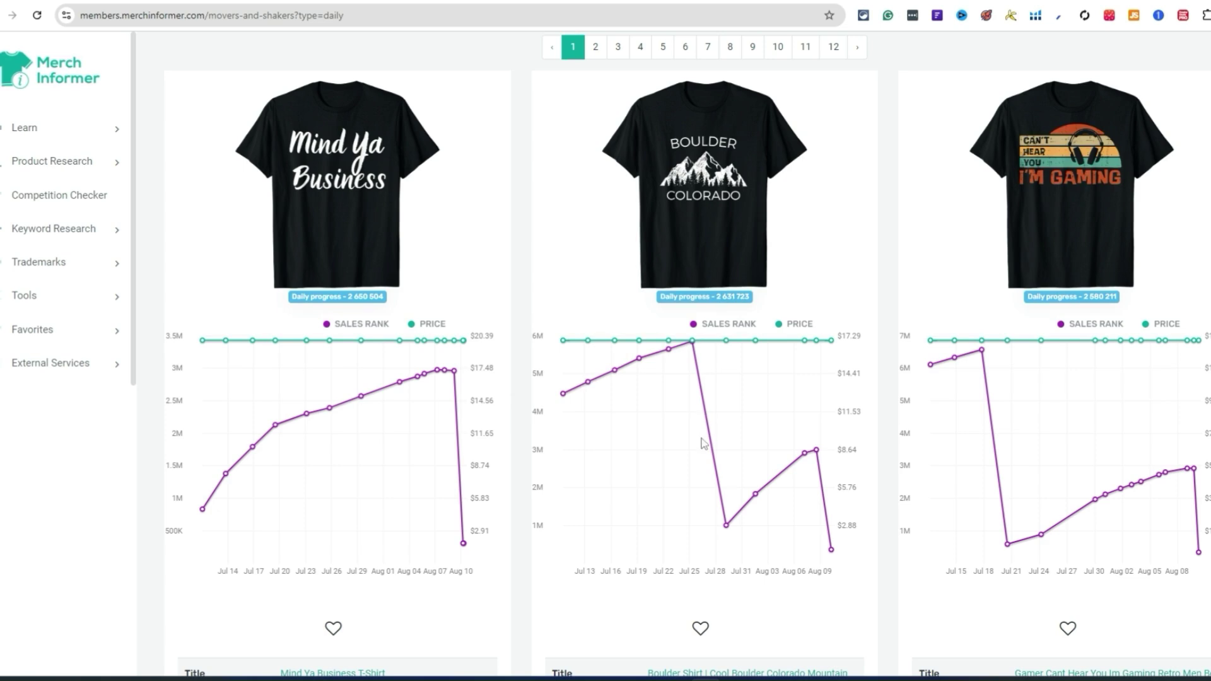
pyautogui.moveTo(726, 533)
pyautogui.moveTo(833, 549)
# Step: Scroll down to the next row of trending shirts
pyautogui.scroll(-1, 908, 399)
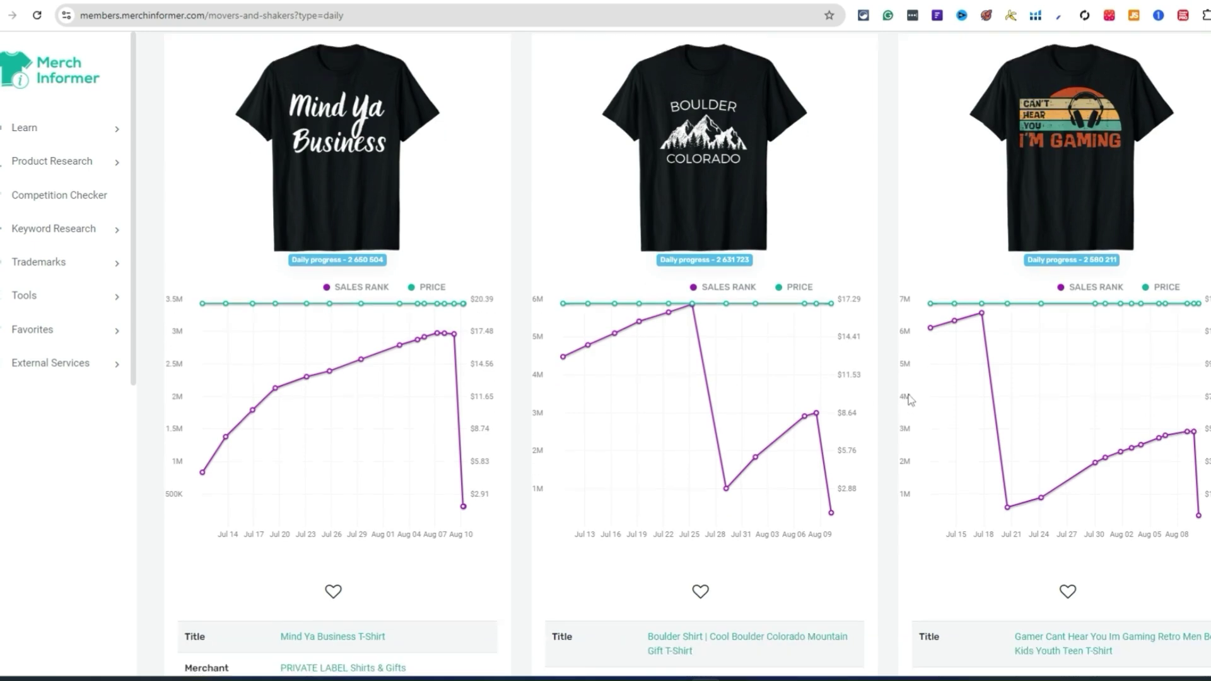
pyautogui.scroll(-10, 1000, 162)
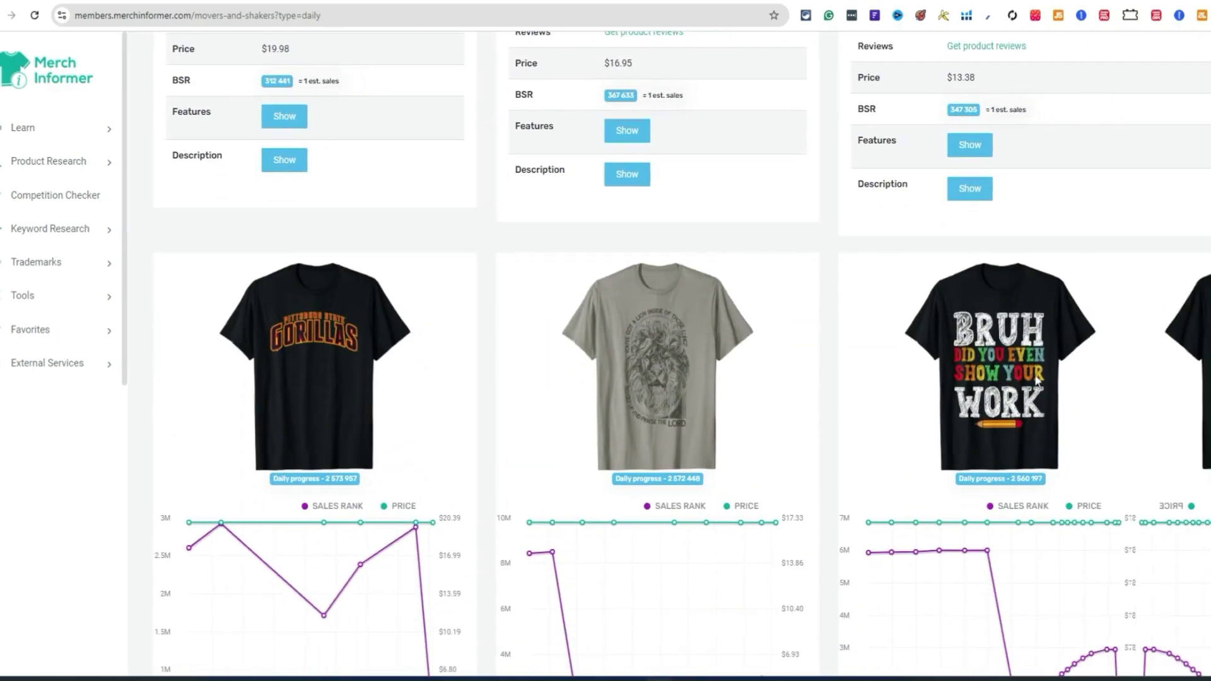
pyautogui.scroll(-2, 1063, 351)
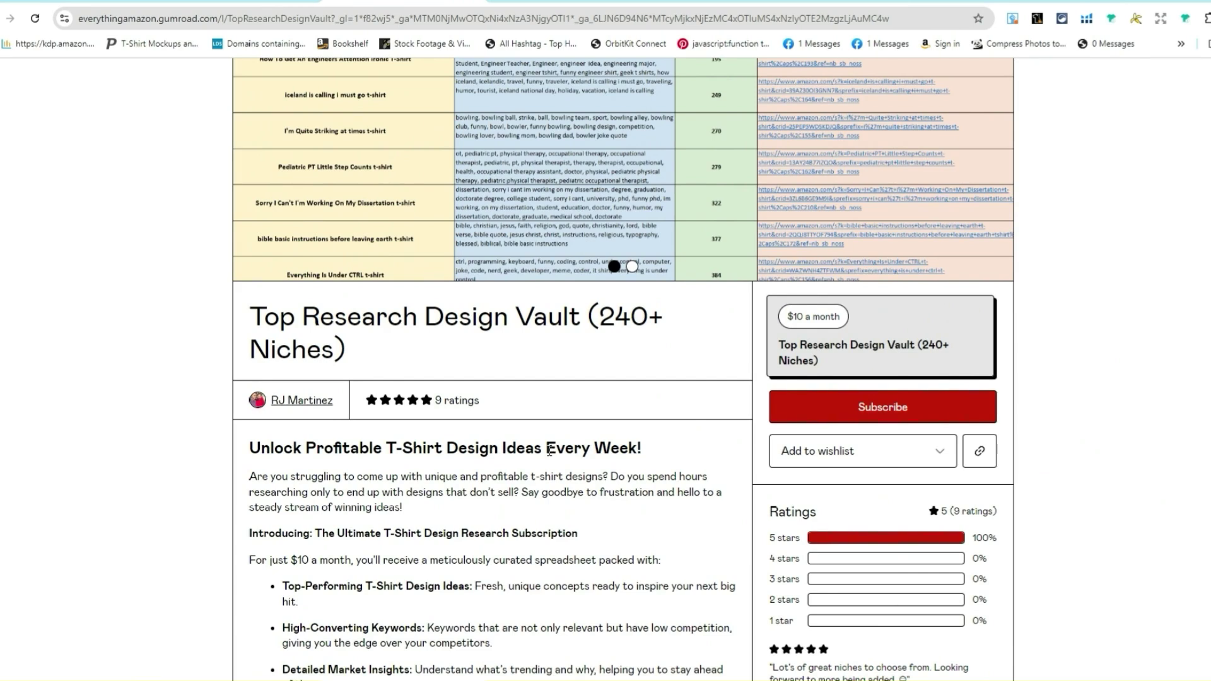
pyautogui.moveTo(548, 449); pyautogui.dragTo(637, 450)
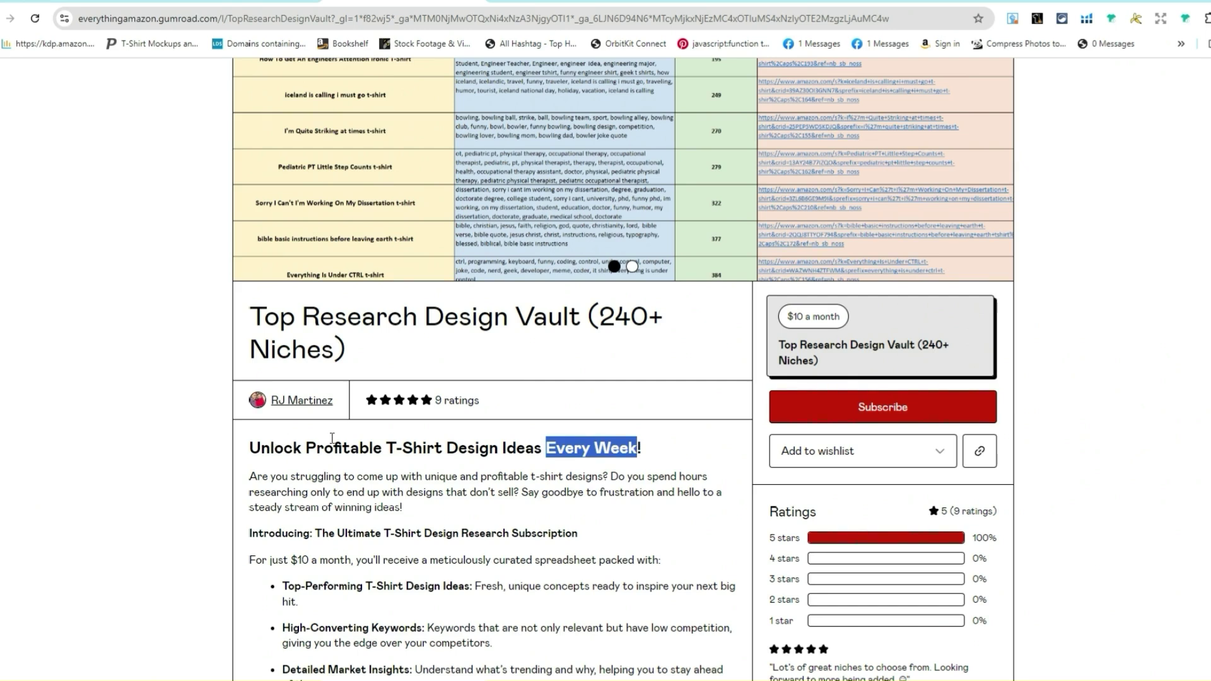
pyautogui.click(182, 450)
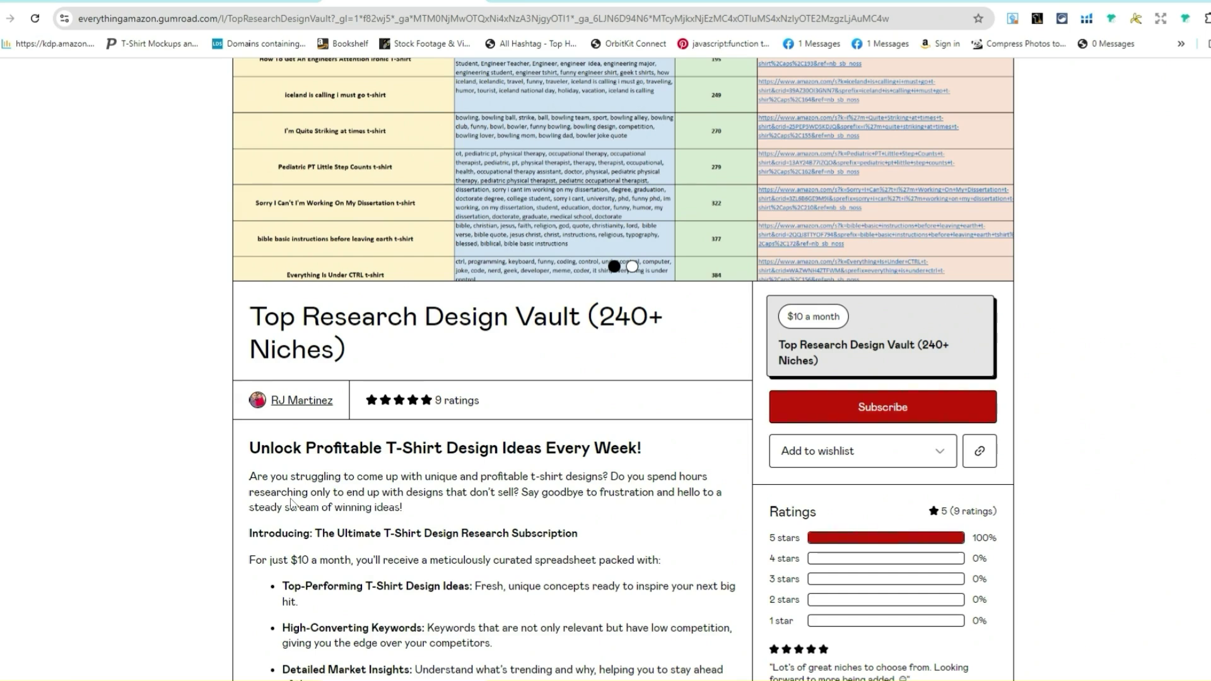
pyautogui.scroll(2, 335, 479)
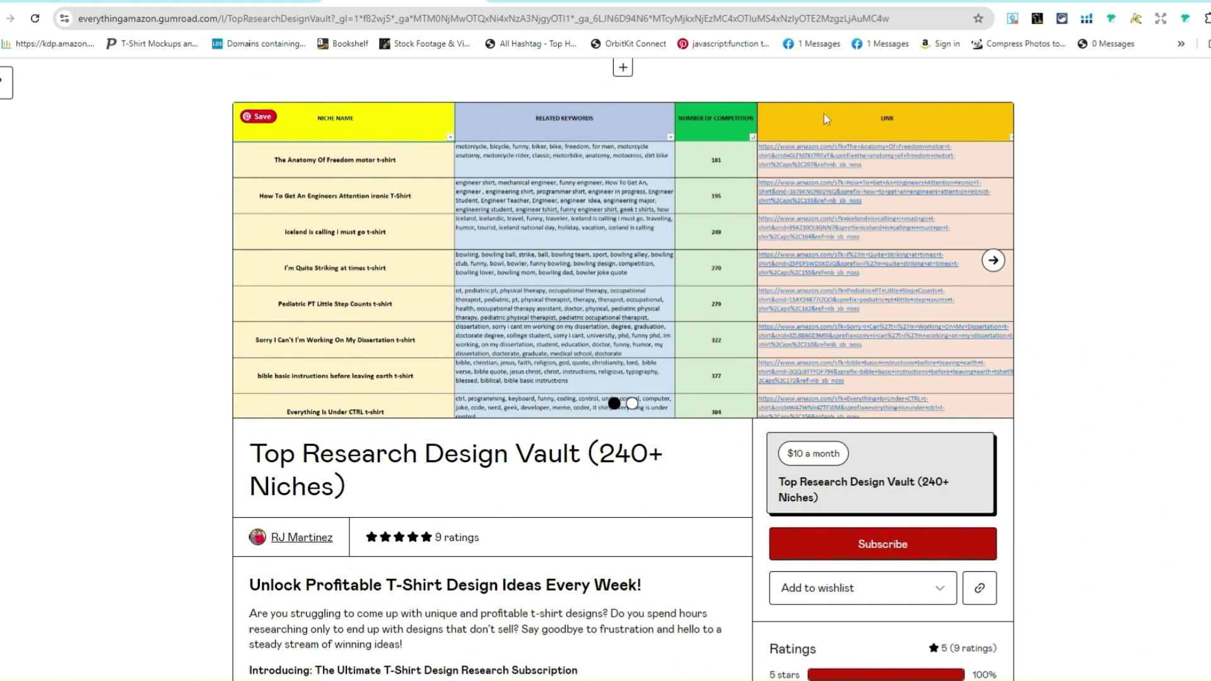
# Step: Advance the Gumroad image carousel to the sales, returns and royalties stats slide
pyautogui.click(632, 404)
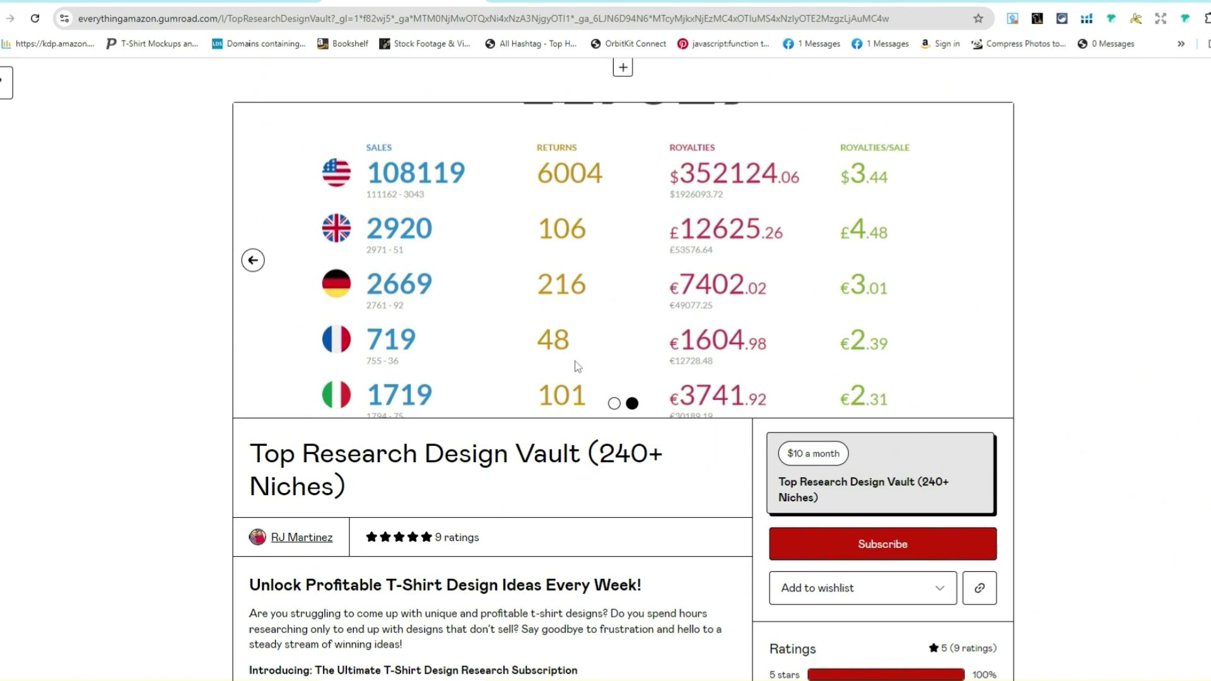
pyautogui.scroll(-2, 492, 437)
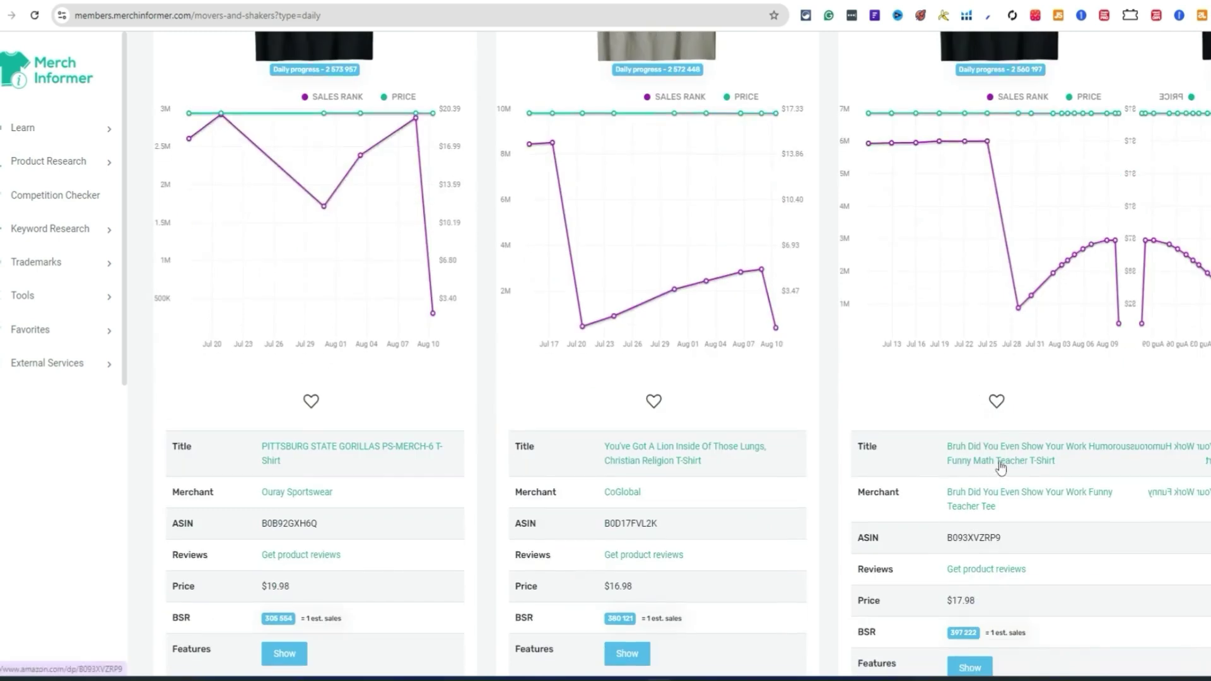
# Step: Open the Cat Sunflower shirt's listing in a new tab
pyautogui.scroll(4, 1083, 480)
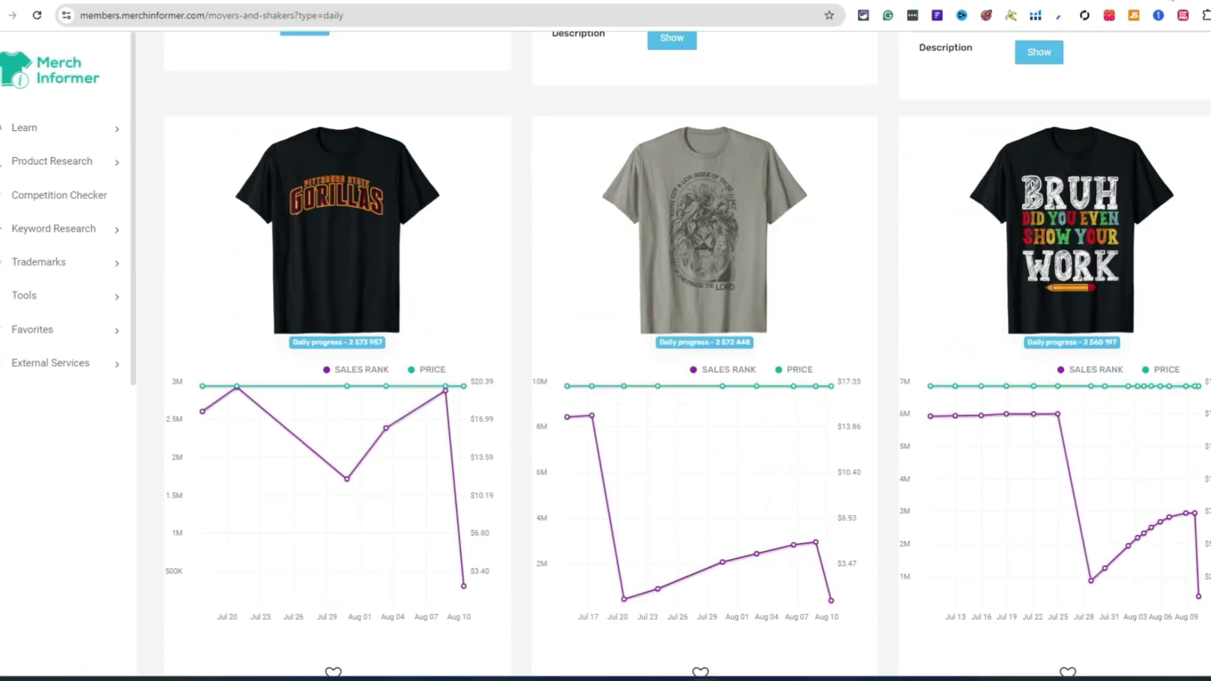
pyautogui.scroll(-15, 827, 355)
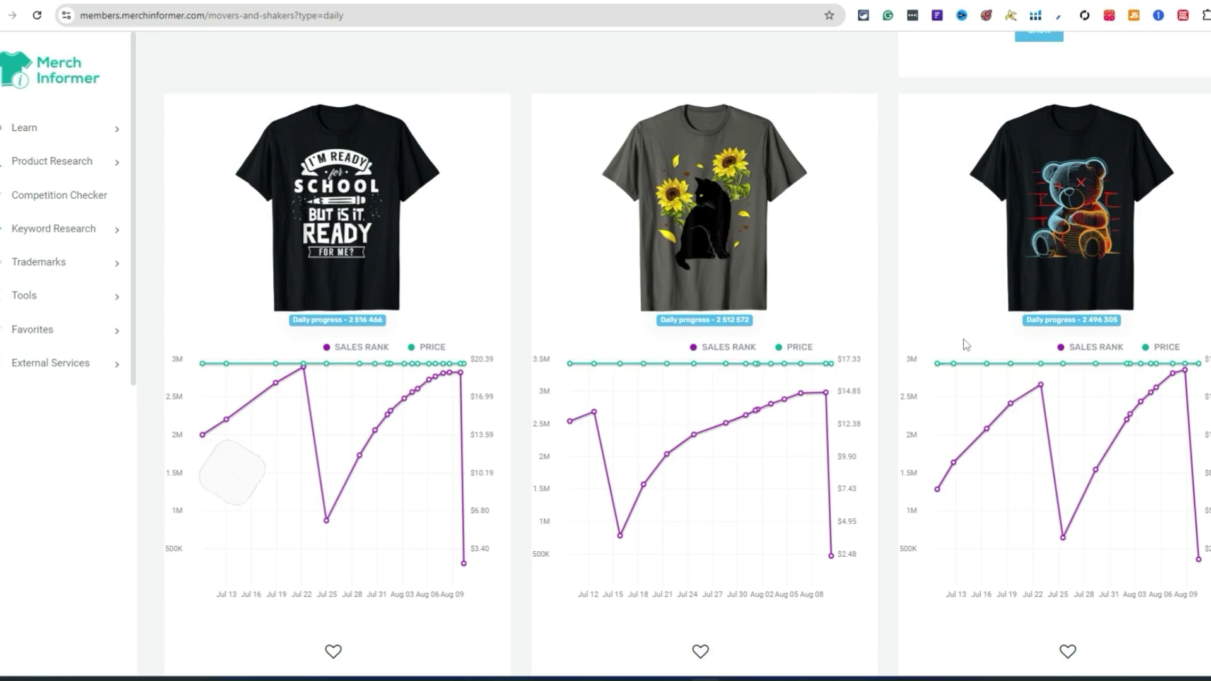
pyautogui.scroll(-1, 965, 359)
pyautogui.rightClick(730, 572)
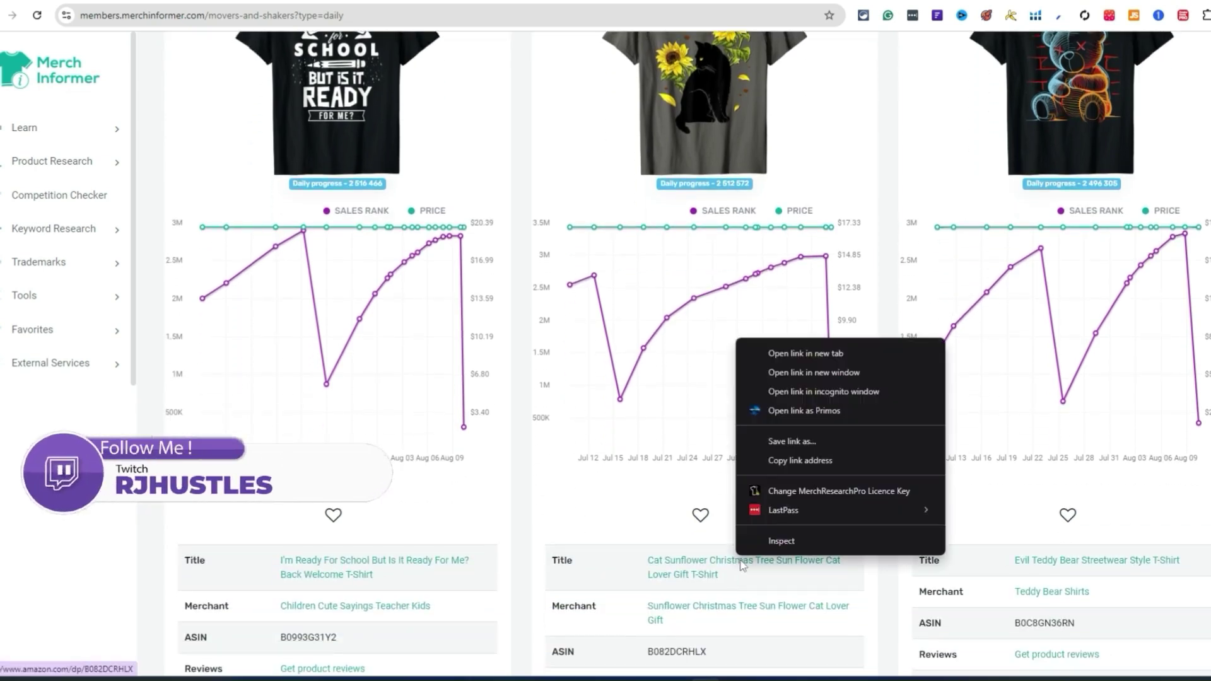
pyautogui.click(814, 353)
# Step: Check the back-to-school shirt's link options and open the Bruh shirt's listing in a new tab
pyautogui.scroll(3, 839, 359)
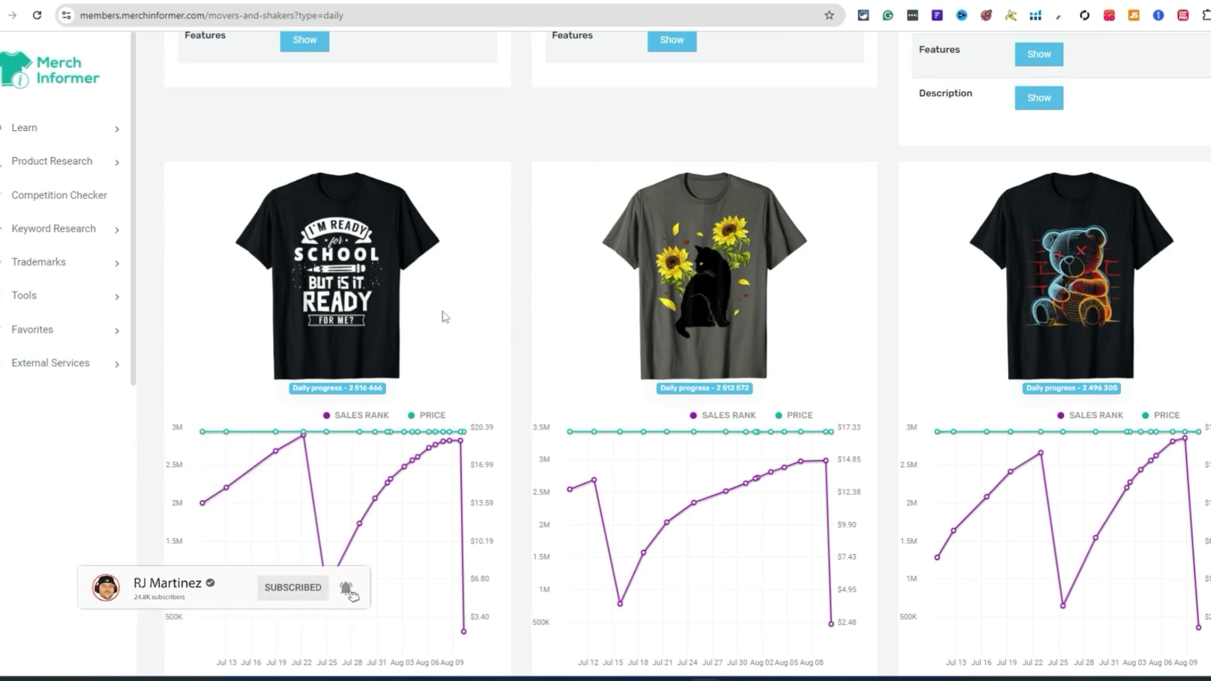
pyautogui.scroll(-5, 357, 310)
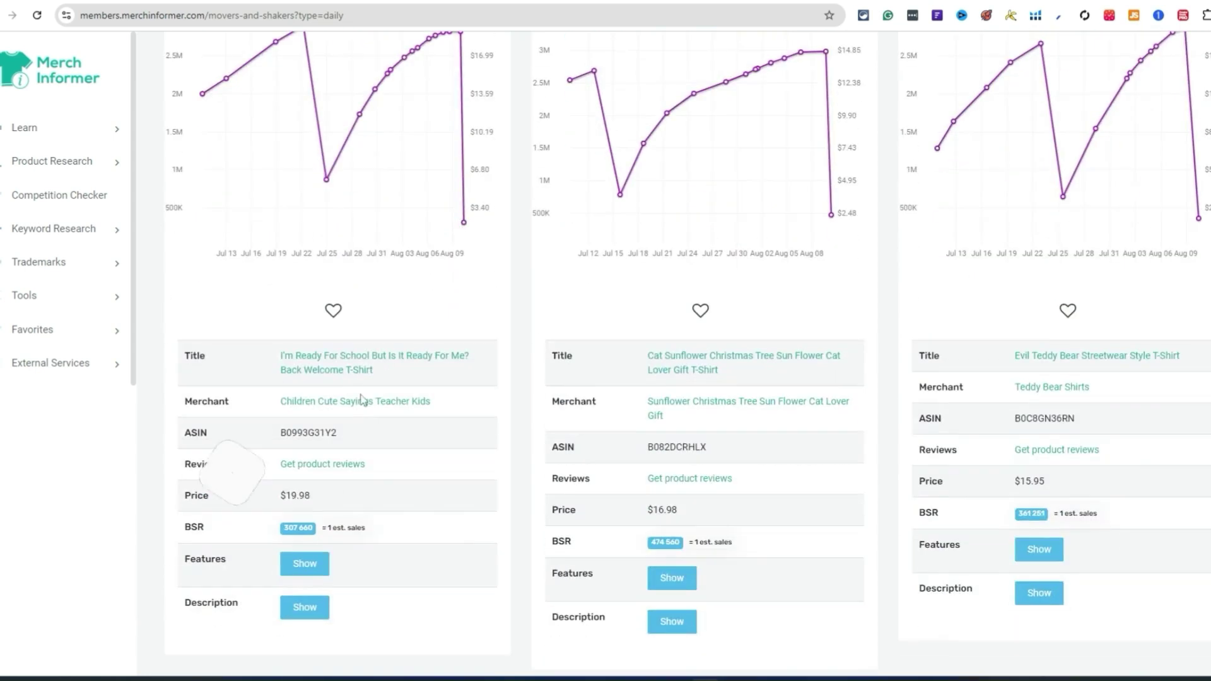
pyautogui.rightClick(373, 354)
pyautogui.scroll(-9, 1136, 397)
pyautogui.scroll(3, 1135, 396)
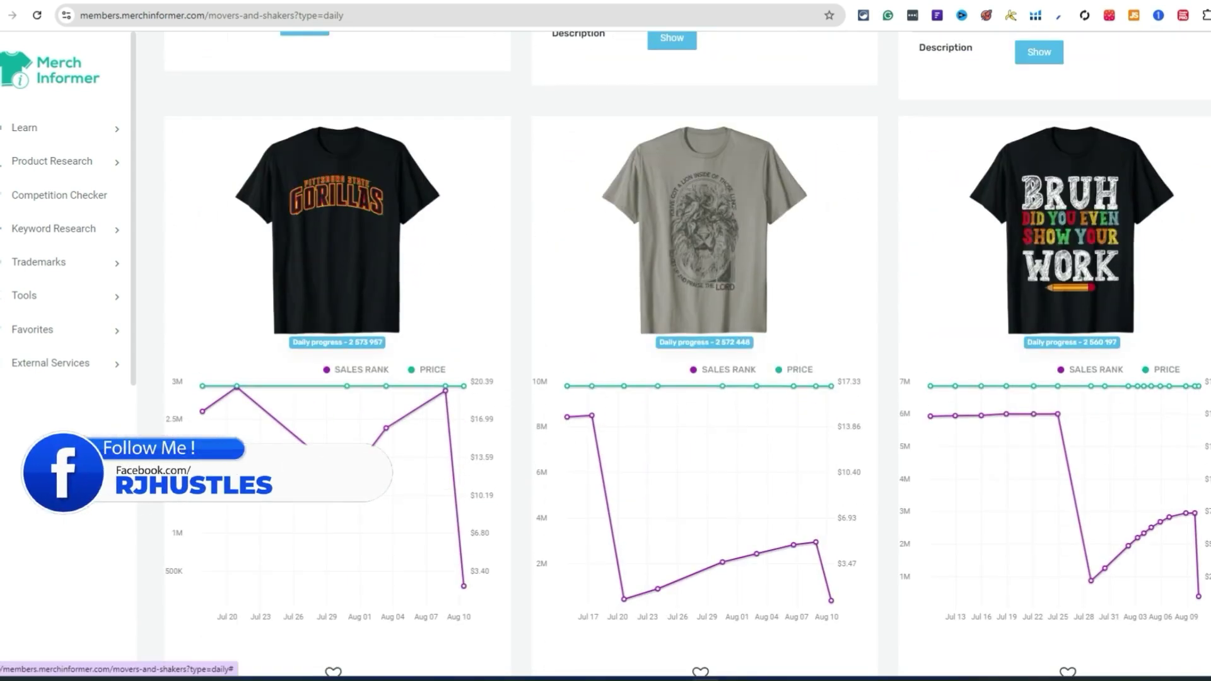
pyautogui.scroll(-4, 1072, 441)
pyautogui.rightClick(1072, 449)
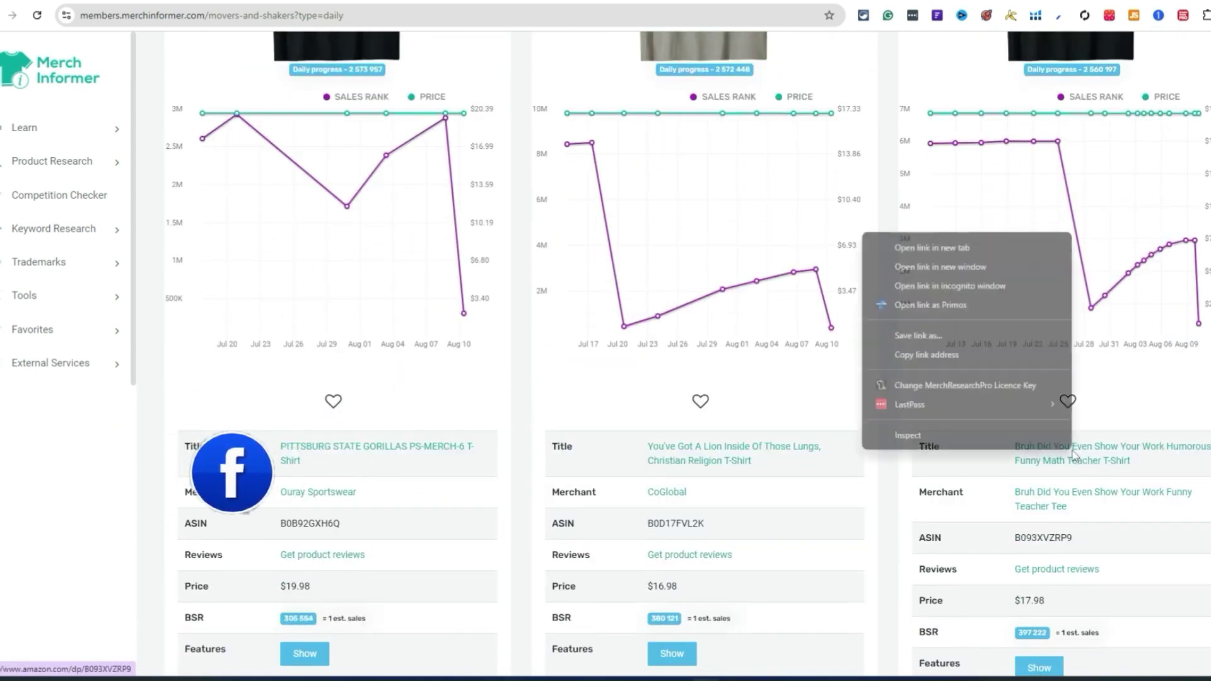
pyautogui.click(933, 248)
# Step: Browse further through the daily movers and shakers shirts
pyautogui.scroll(-7, 894, 343)
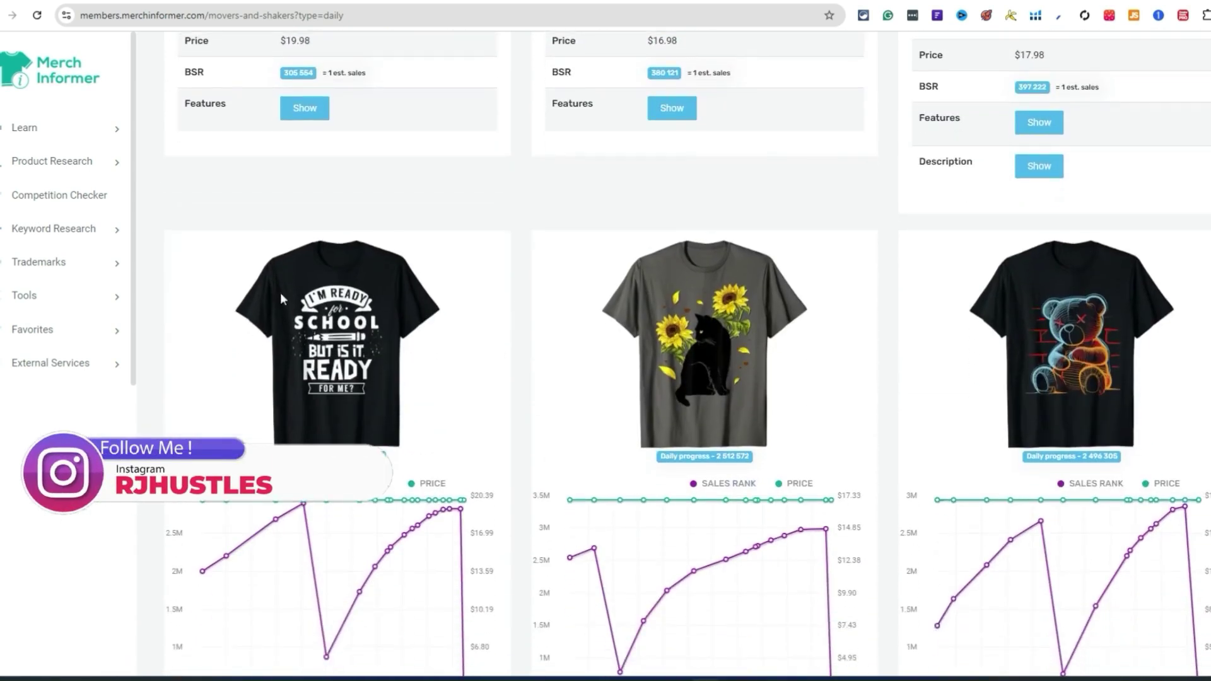
pyautogui.scroll(-3, 252, 416)
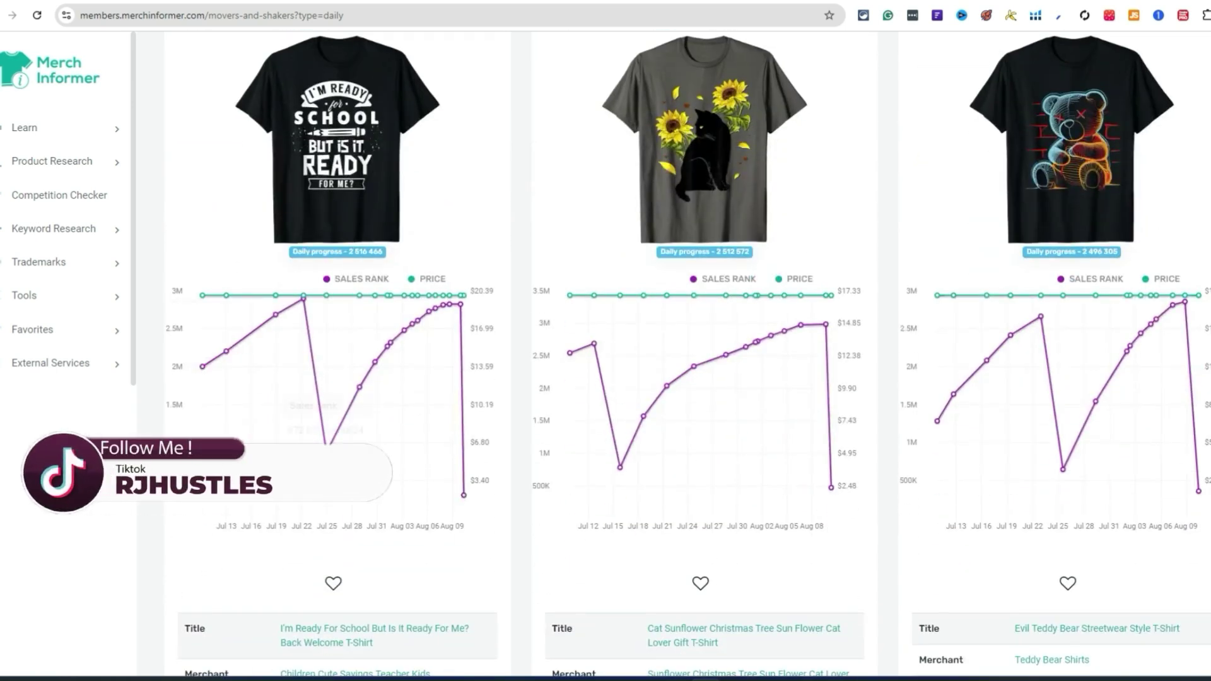
pyautogui.scroll(-1, 482, 464)
pyautogui.scroll(3, 482, 464)
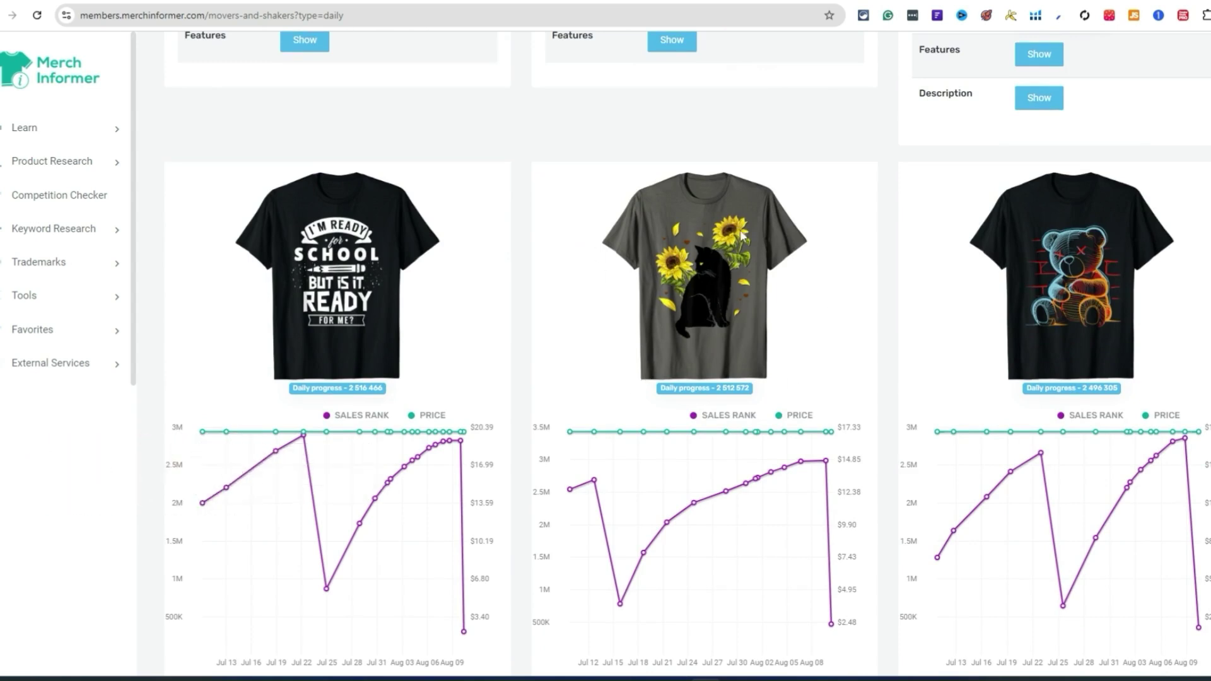
pyautogui.scroll(-5, 741, 238)
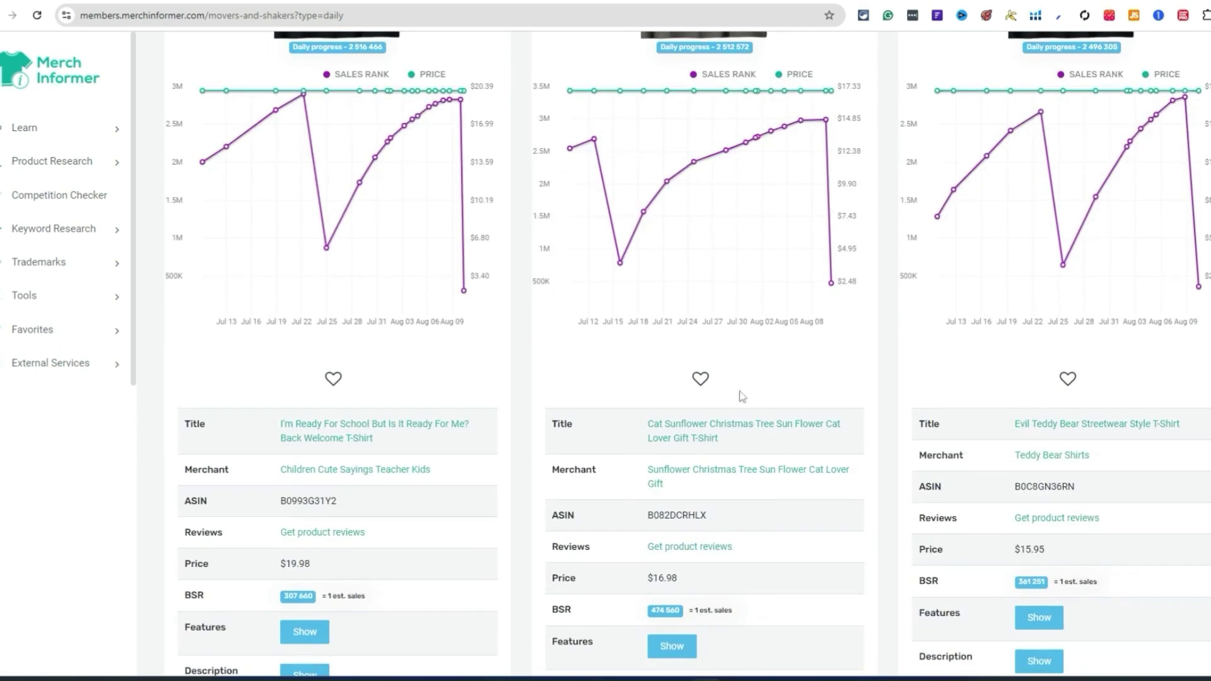
pyautogui.scroll(3, 689, 425)
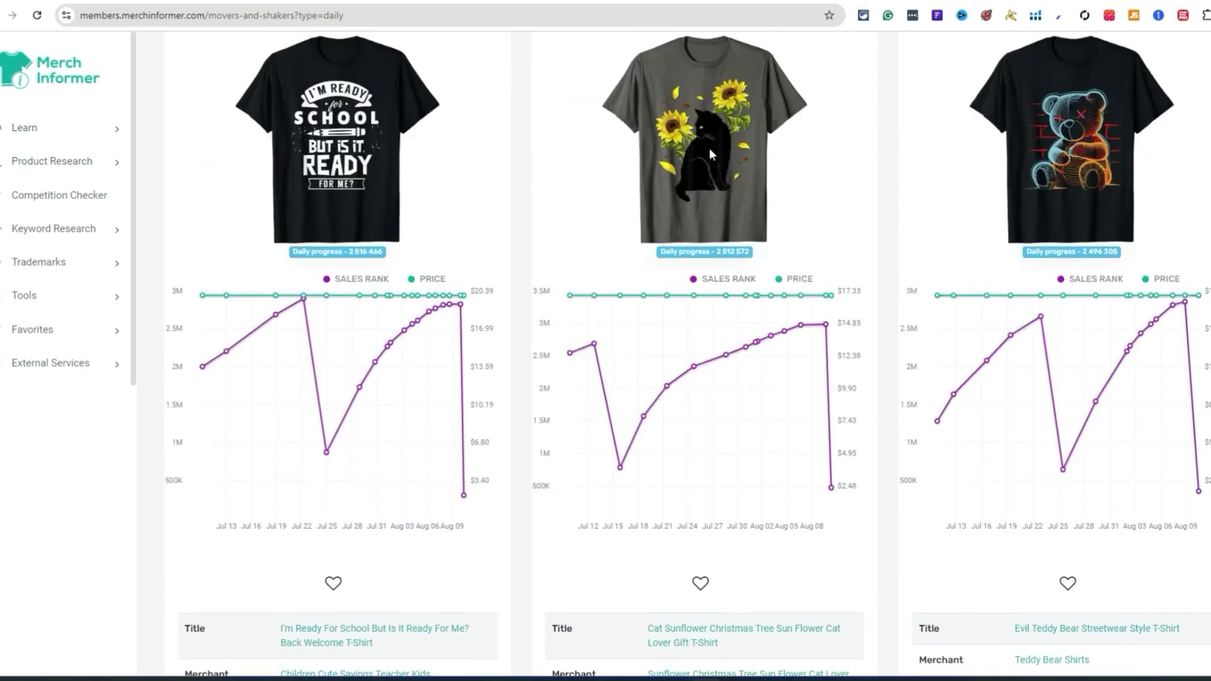
pyautogui.scroll(-2, 689, 140)
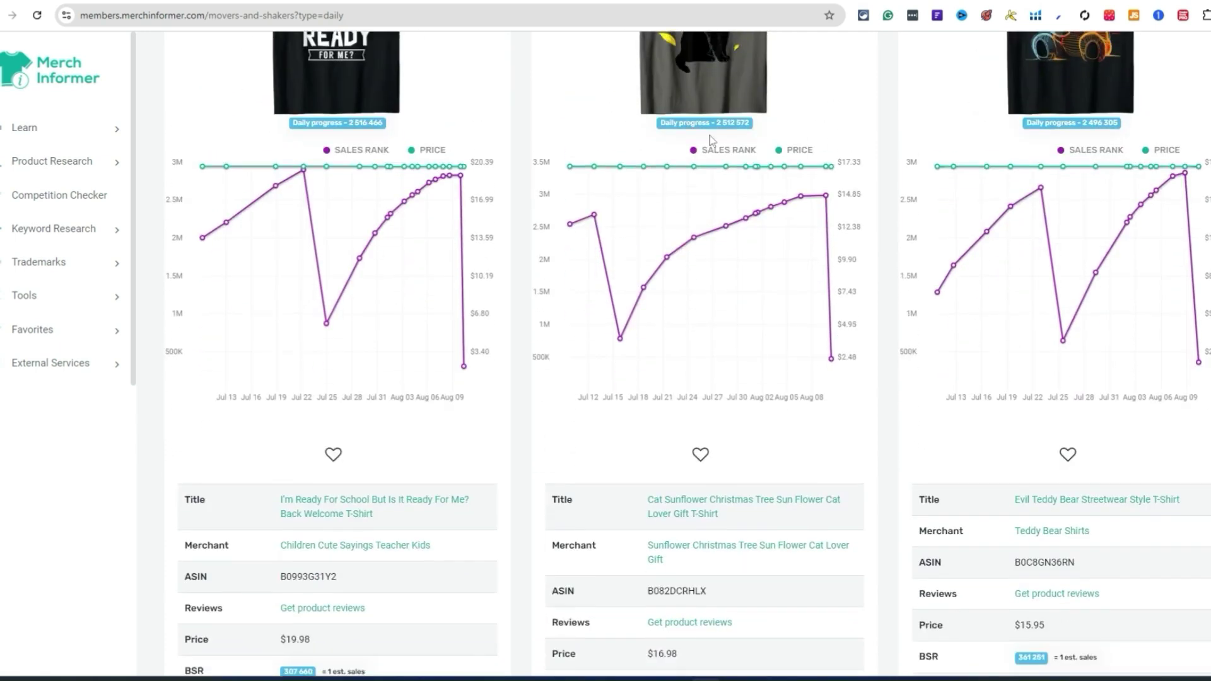
pyautogui.scroll(4, 771, 189)
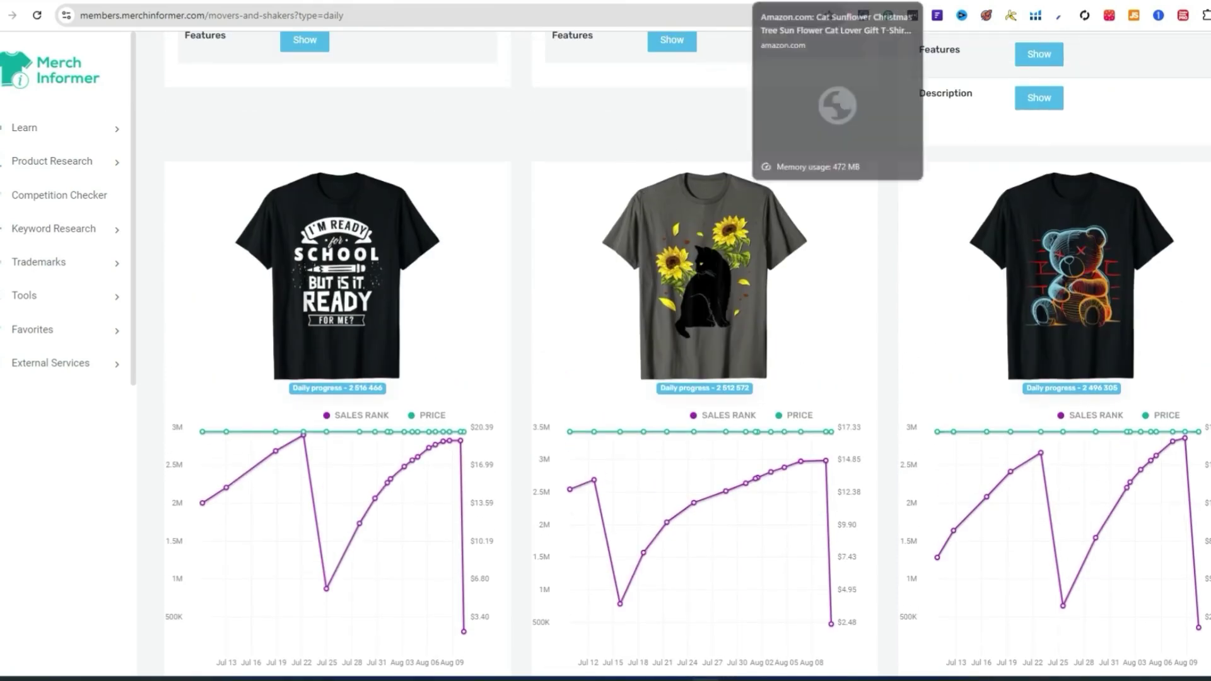
# Step: View the Cat Sunflower shirt's Amazon listing, its Helium 10 analytics and its sales-rank chart
pyautogui.click(837, 2)
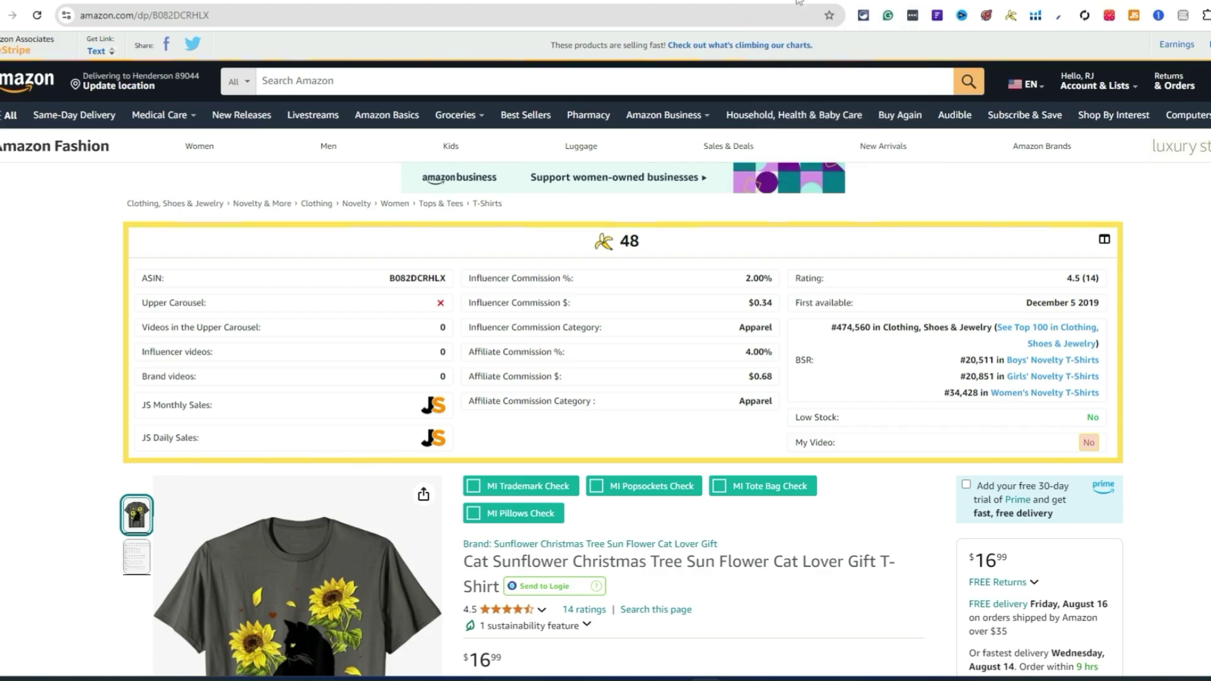
pyautogui.scroll(-5, 263, 222)
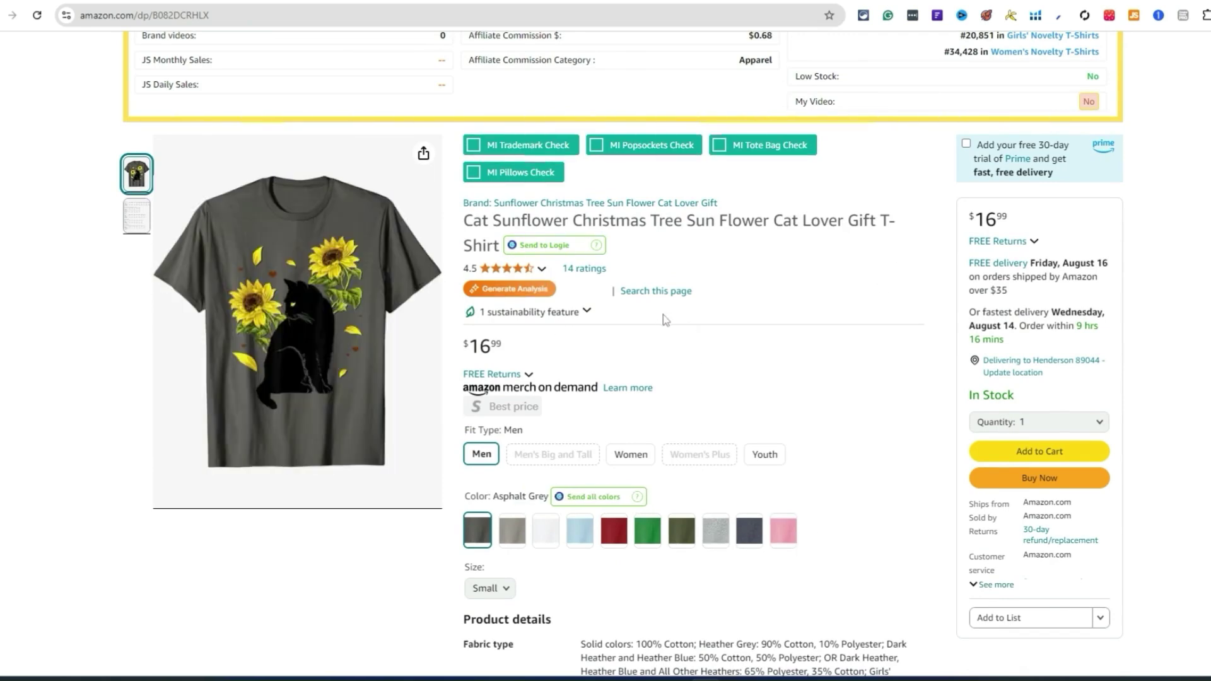
pyautogui.click(1035, 15)
pyautogui.click(1035, 15)
pyautogui.scroll(-10, 1166, 158)
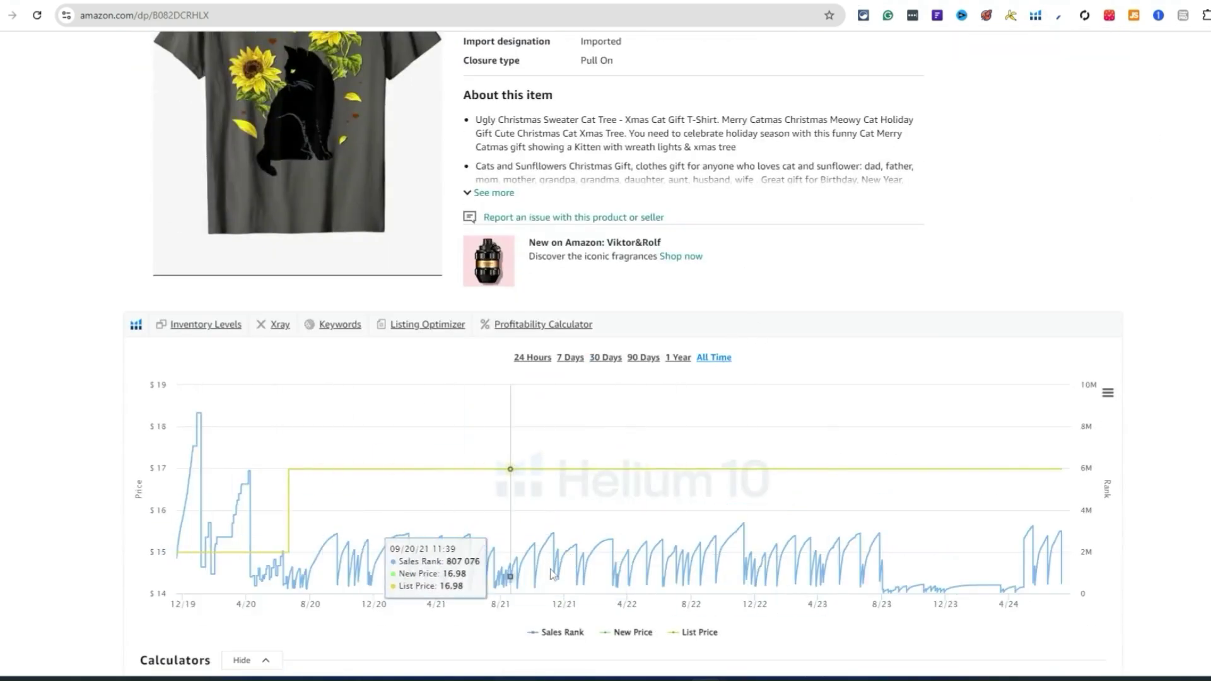
pyautogui.scroll(-1, 551, 573)
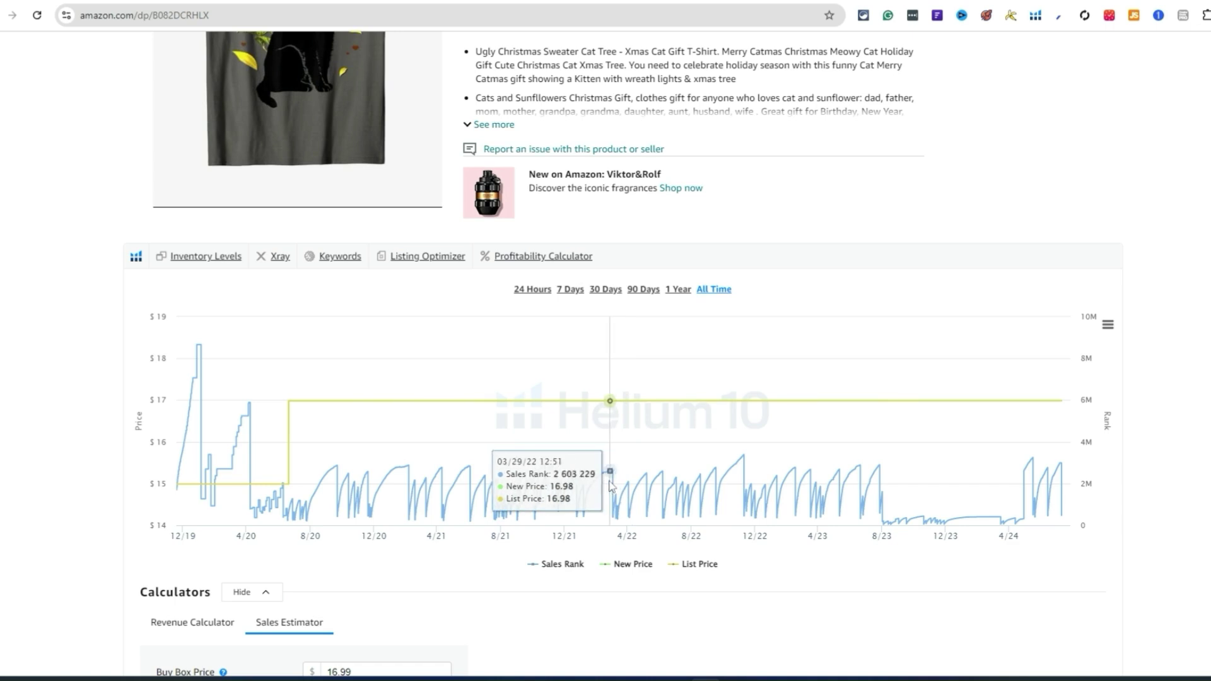
pyautogui.scroll(-1, 564, 485)
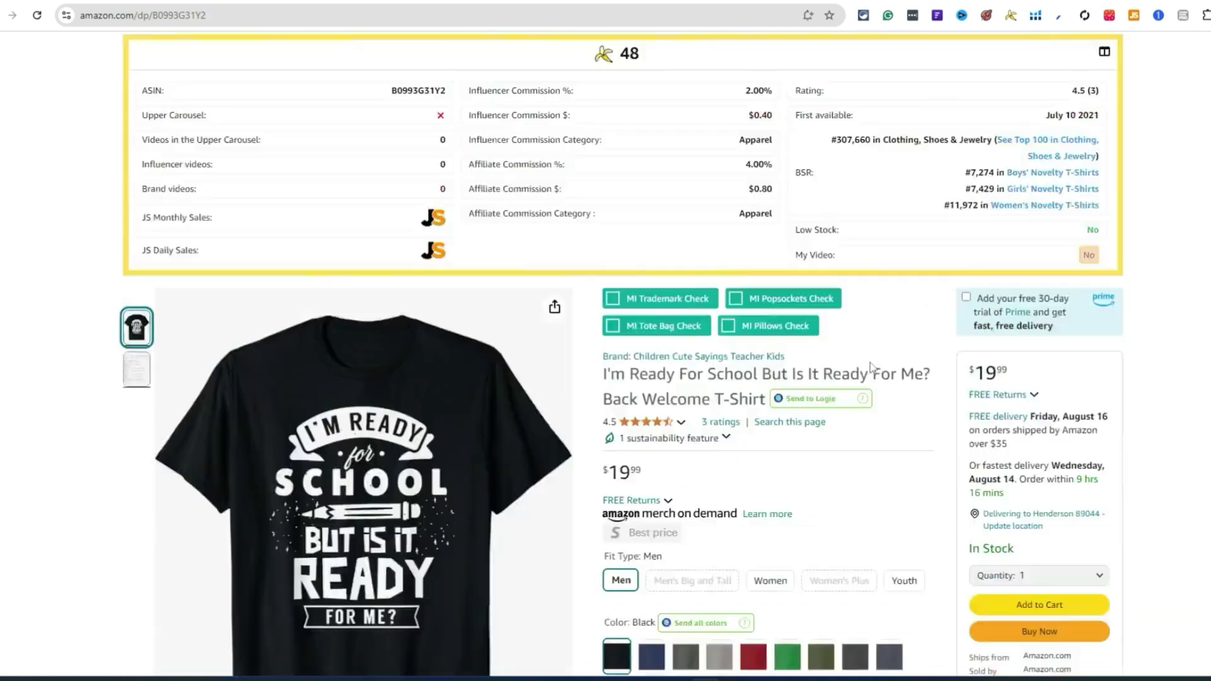
pyautogui.scroll(-13, 744, 412)
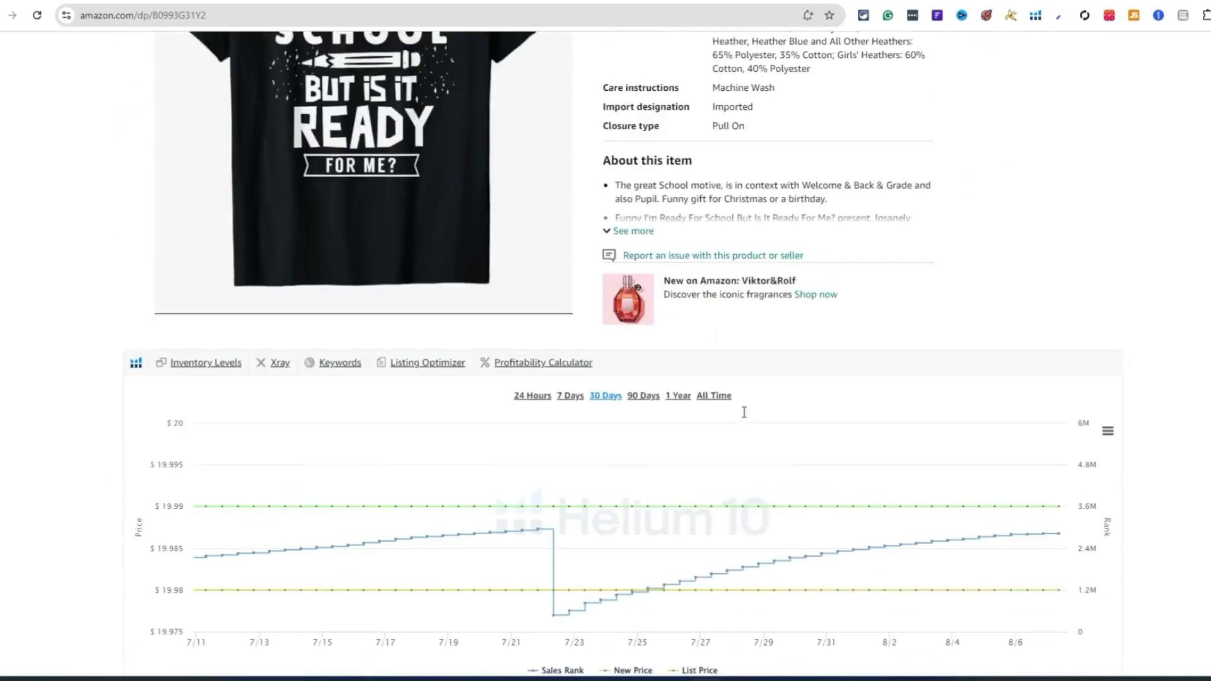
# Step: Show All Time sales-rank history on the School and Bruh shirts' Helium 10 charts
pyautogui.click(719, 374)
pyautogui.scroll(-1, 176, 509)
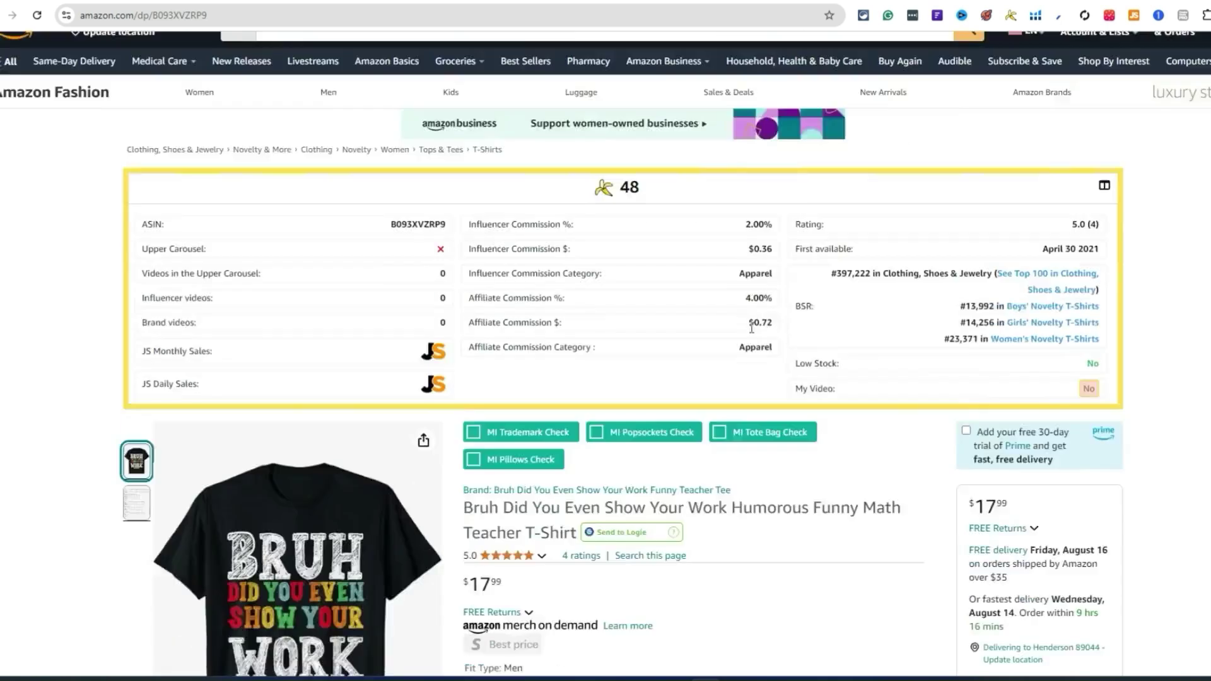
pyautogui.scroll(-15, 751, 328)
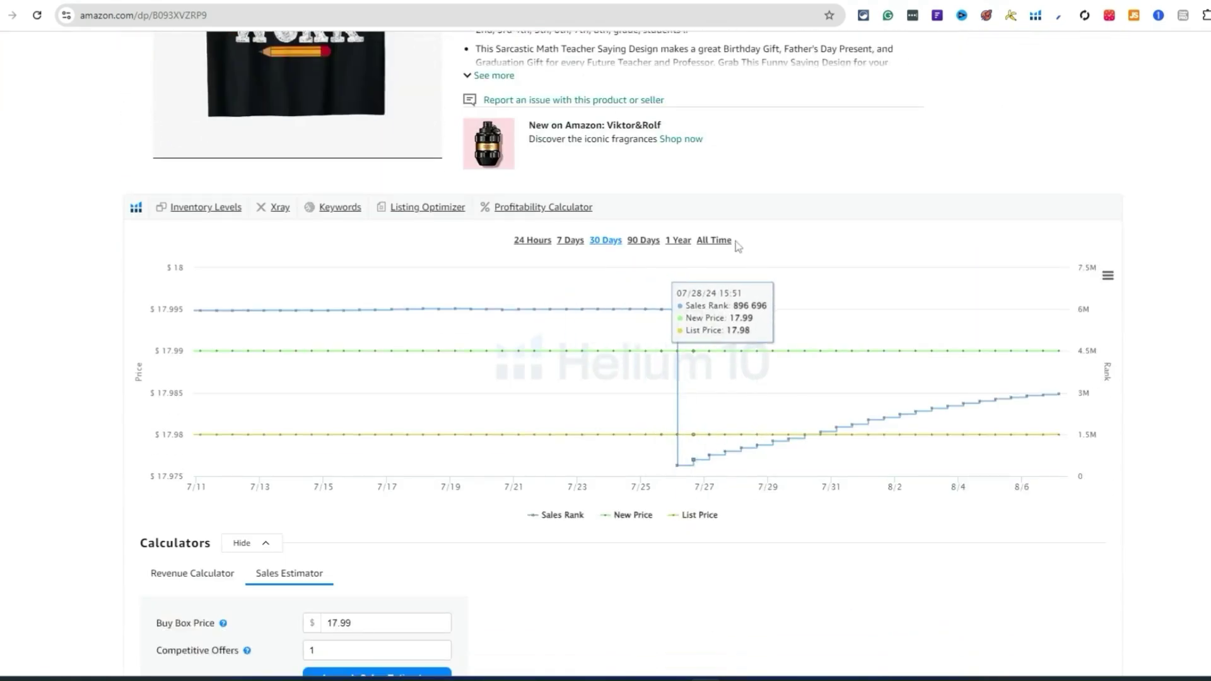
pyautogui.click(715, 240)
pyautogui.scroll(1, 897, 249)
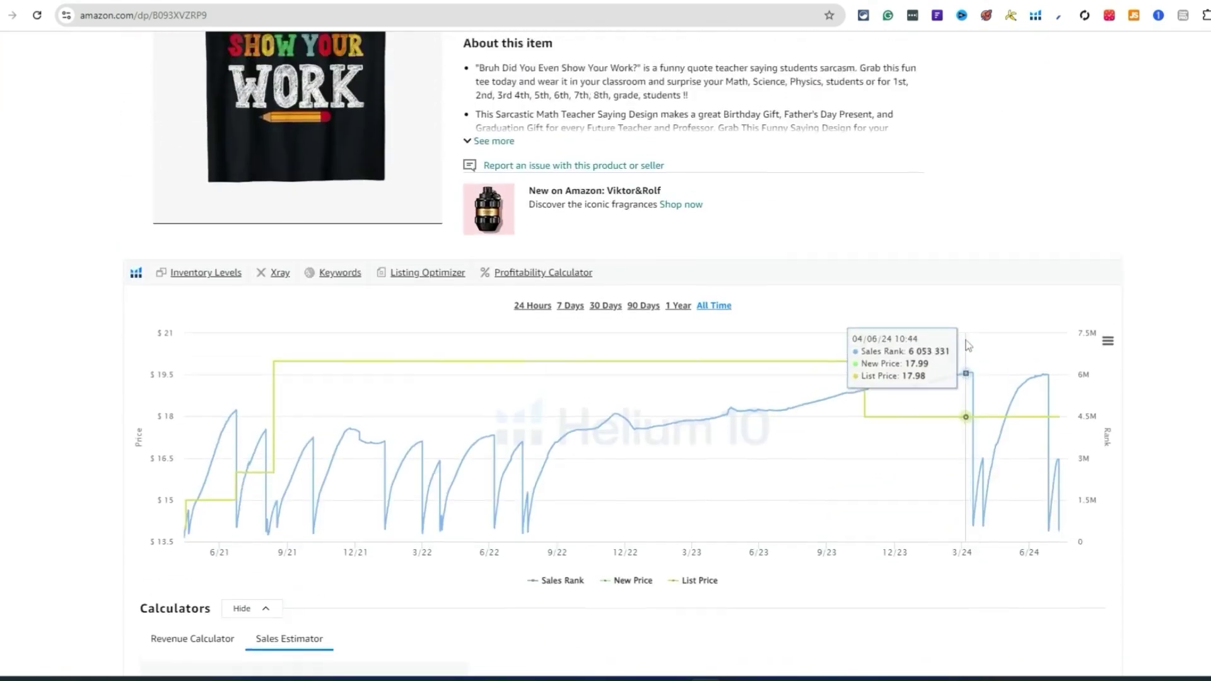
pyautogui.scroll(9, 953, 350)
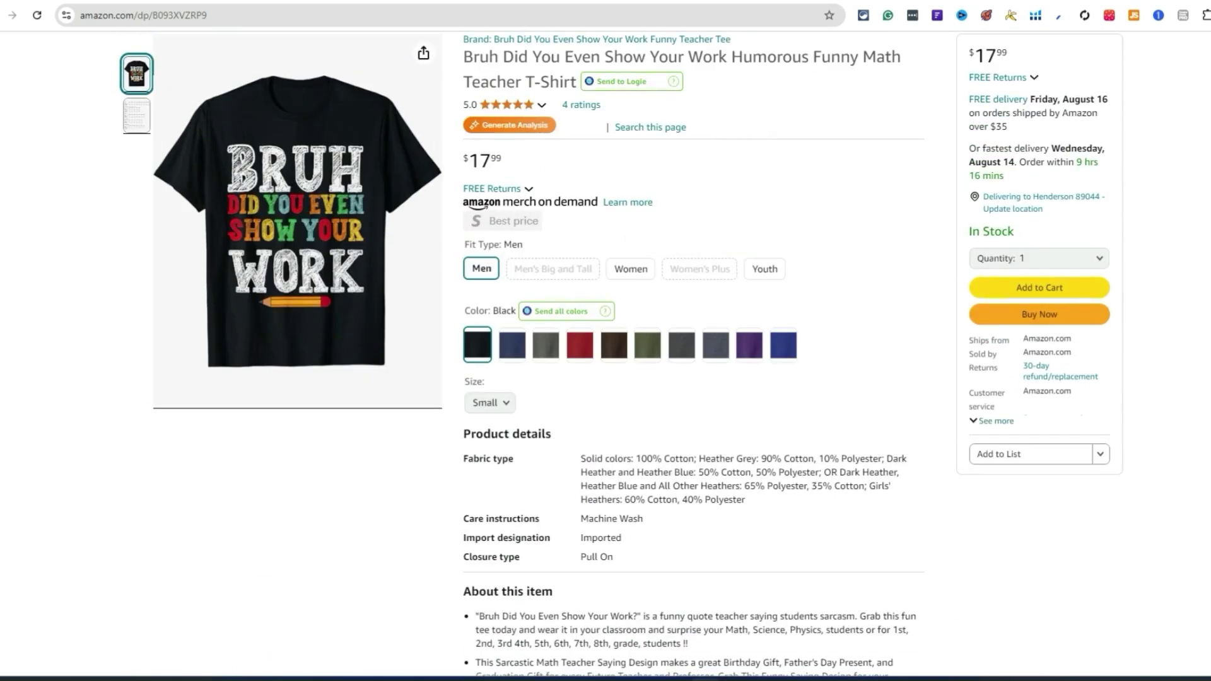
# Step: Open the user's Ideogram profile page and chatgpt.com in new tabs
pyautogui.hotkey('ctrl', 't')
pyautogui.write('ideogram.ai/u/rjhustles')
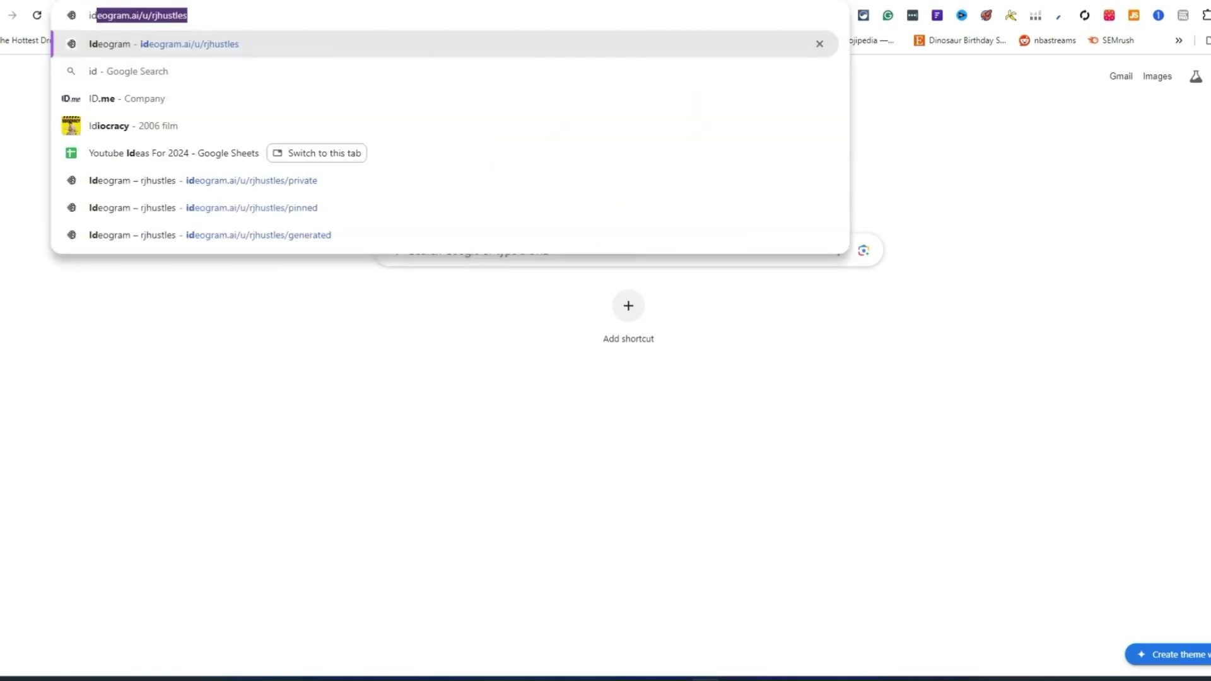
pyautogui.press('Return')
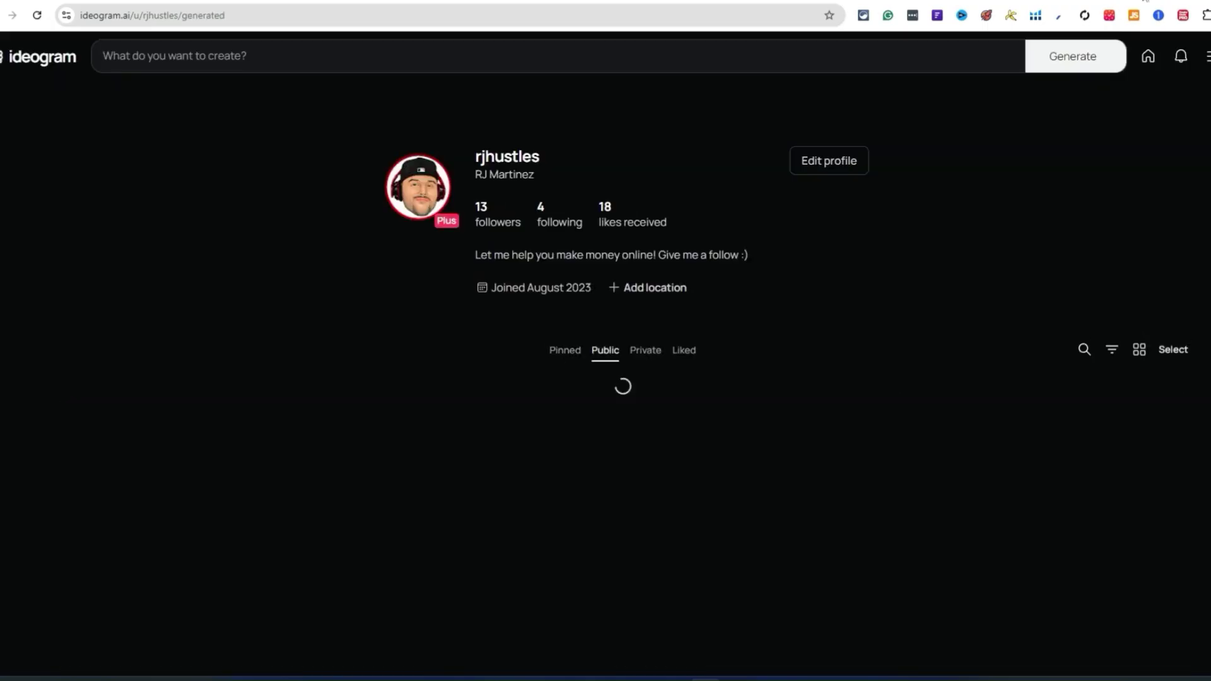
pyautogui.hotkey('ctrl', 't')
pyautogui.write('ch')
pyautogui.press('Return')
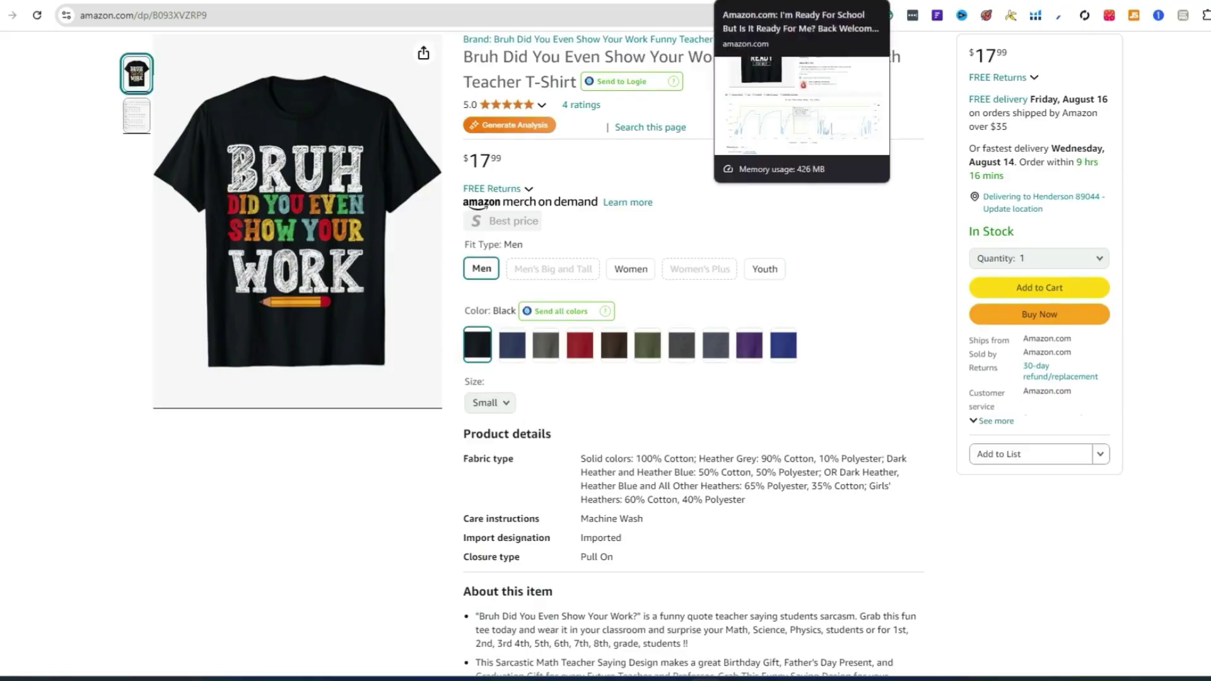
pyautogui.hotkey('ctrl', 'Tab')
# Step: Save the Cat Sunflower shirt's design image to disk as a jpg
pyautogui.scroll(8, 202, 324)
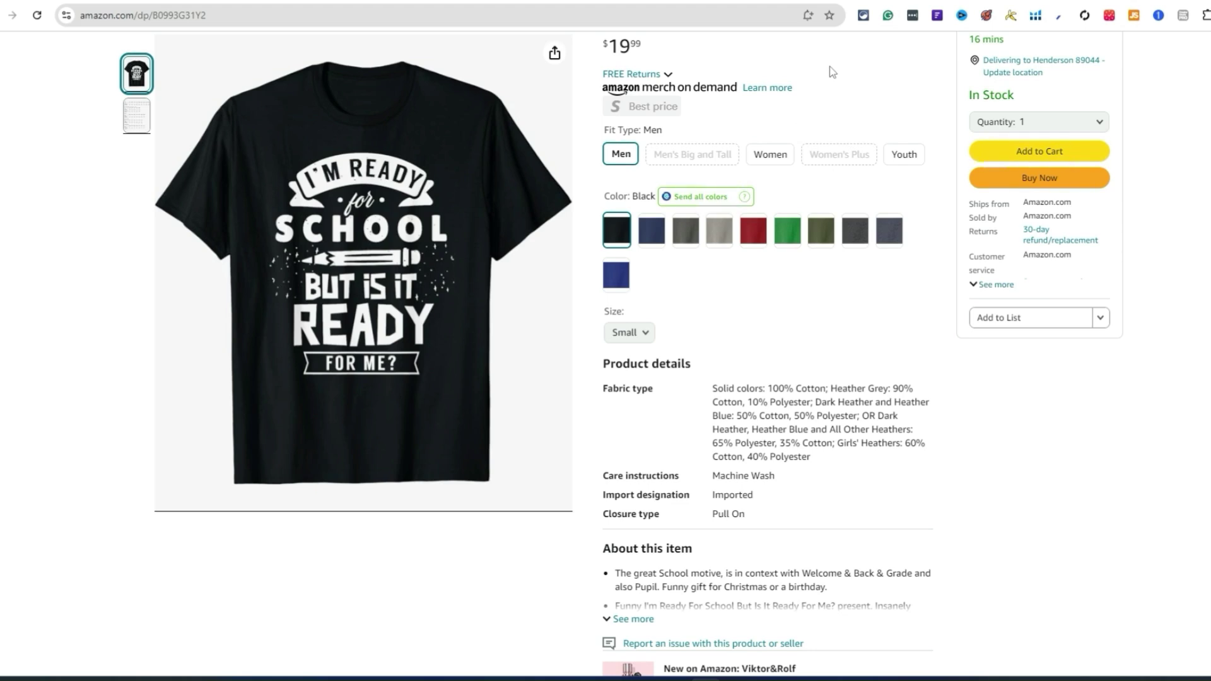
pyautogui.scroll(3, 853, 415)
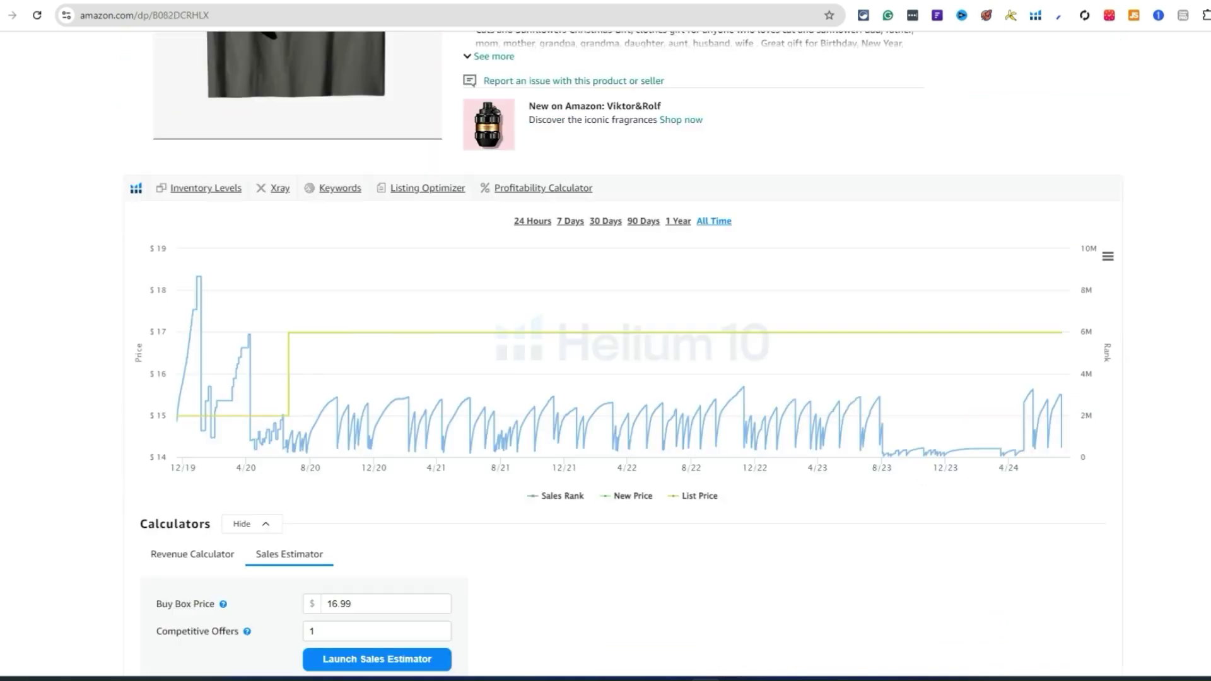
pyautogui.scroll(10, 473, 233)
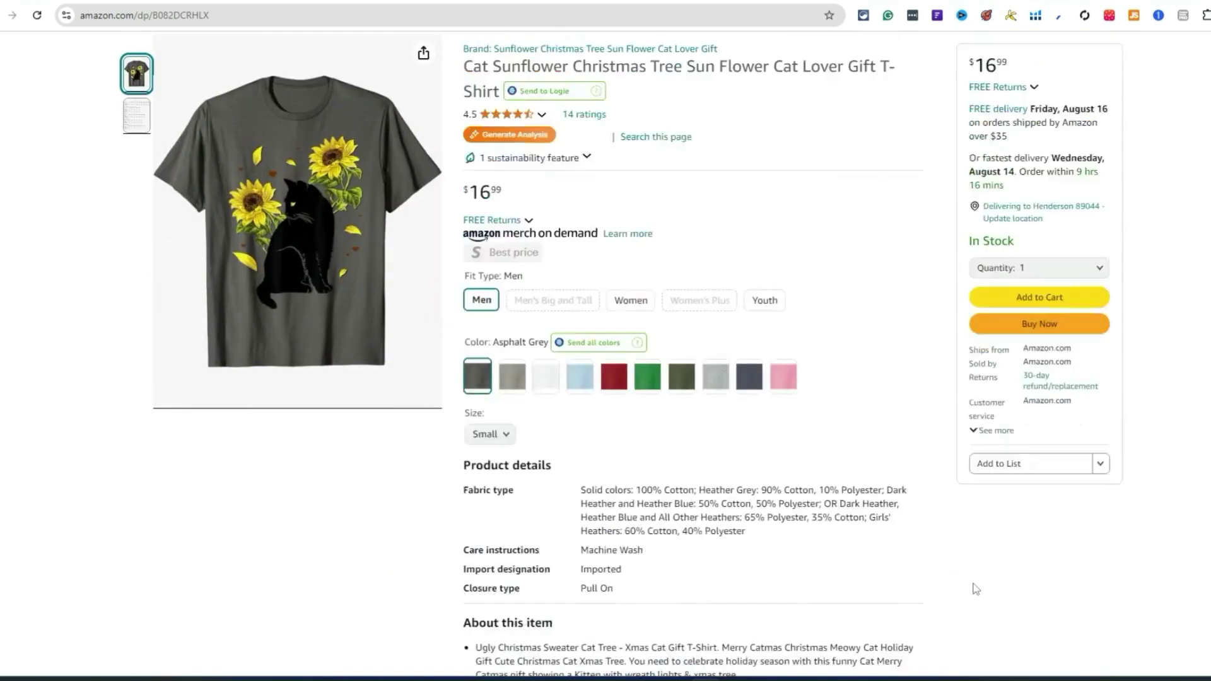
pyautogui.scroll(4, 565, 543)
pyautogui.scroll(-5, 591, 521)
pyautogui.rightClick(263, 251)
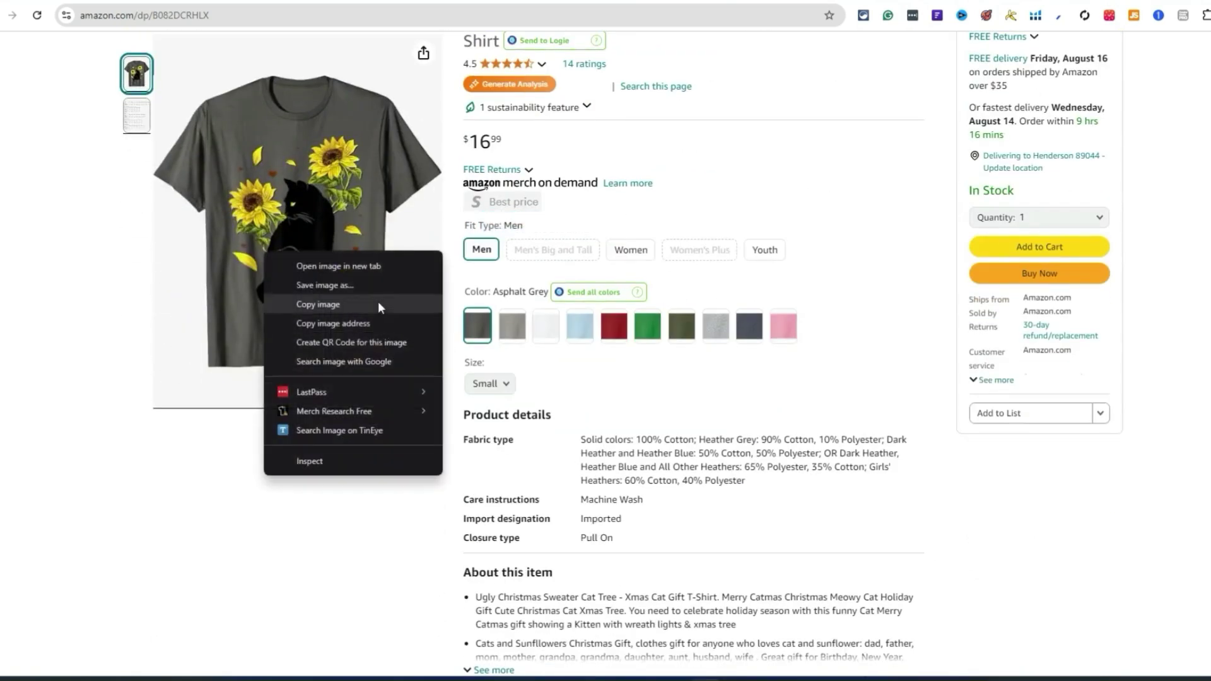
pyautogui.click(354, 284)
pyautogui.click(512, 317)
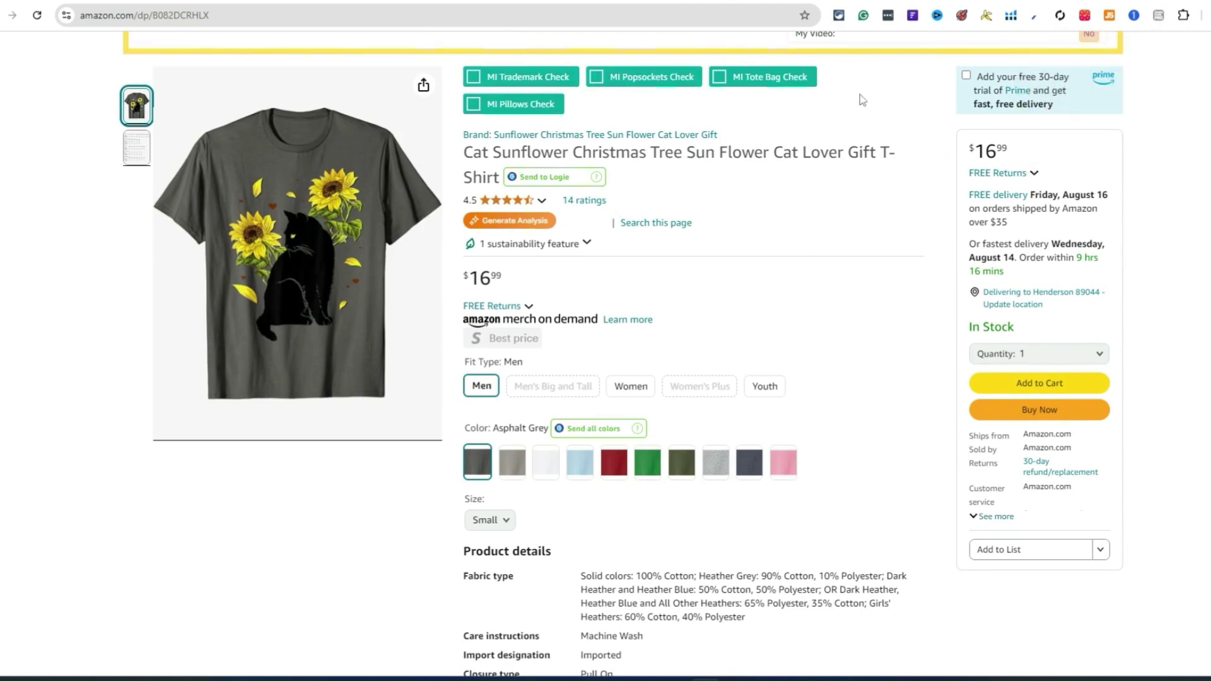
# Step: Open TMhunt's clothing trademark search in a new tab with Split Search selected
pyautogui.hotkey('ctrl', 't')
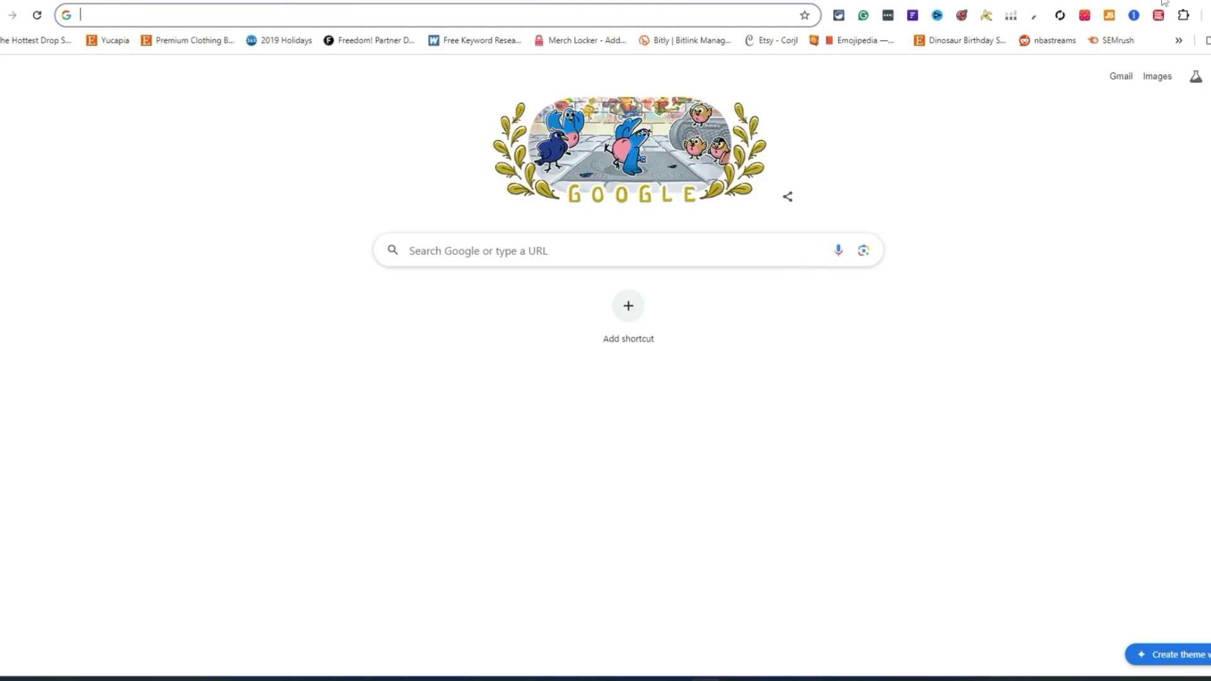
pyautogui.write('tm')
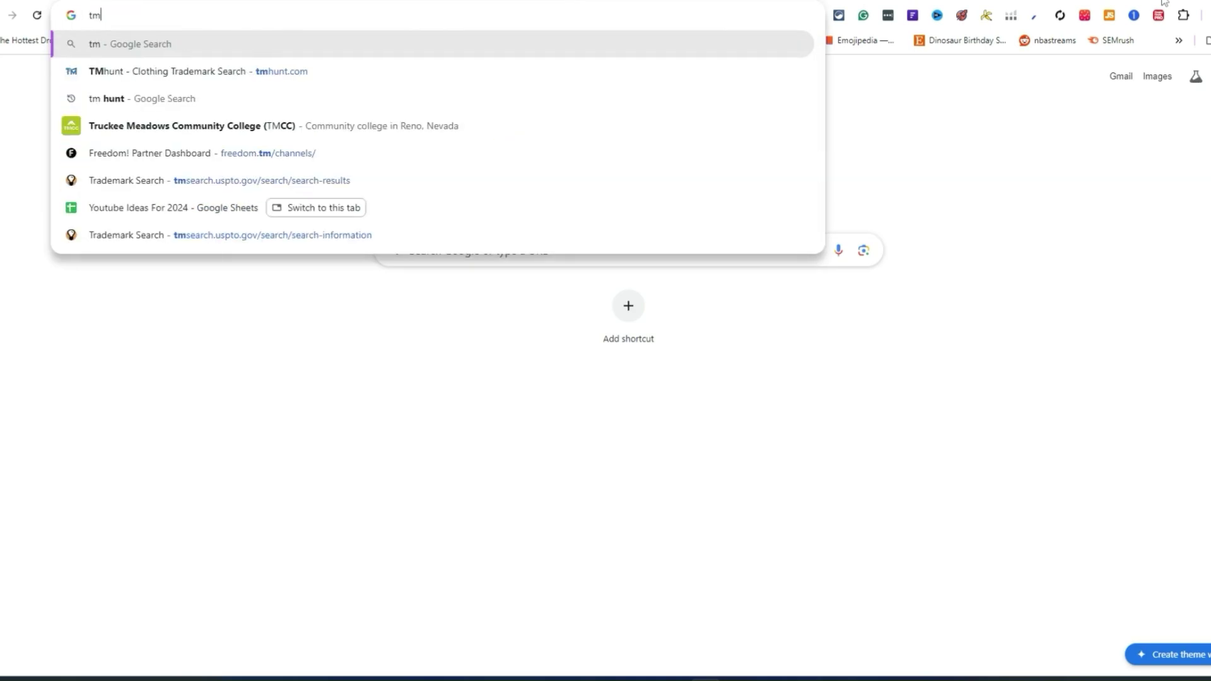
pyautogui.press('Down')
pyautogui.press('Return')
pyautogui.click(437, 180)
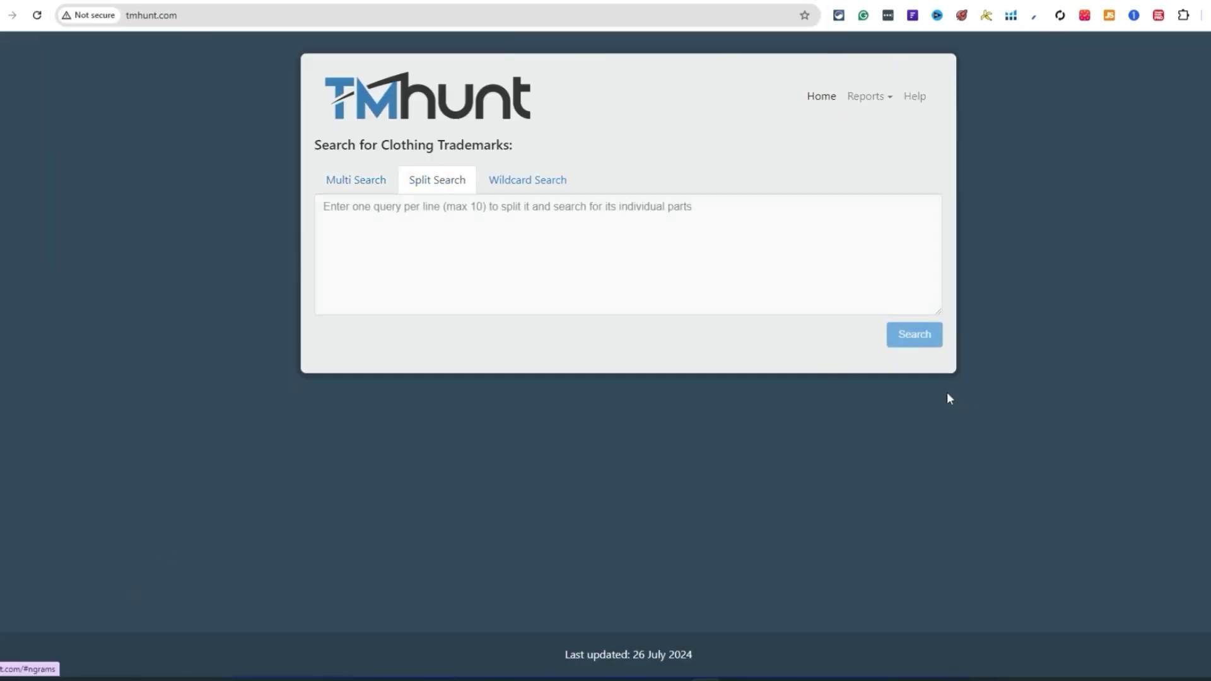
pyautogui.click(655, 2)
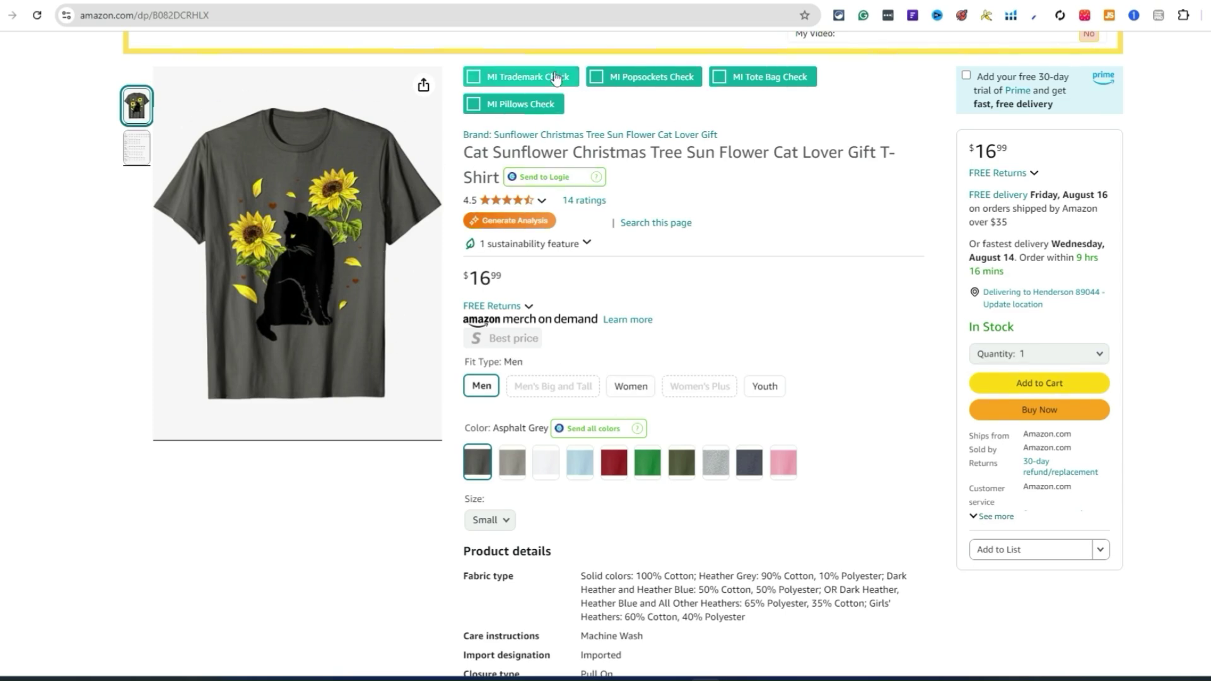
# Step: Uncheck MI Trademark Check to clear the orange highlights on the Cat Sunflower shirt's title
pyautogui.moveTo(465, 153); pyautogui.dragTo(779, 172)
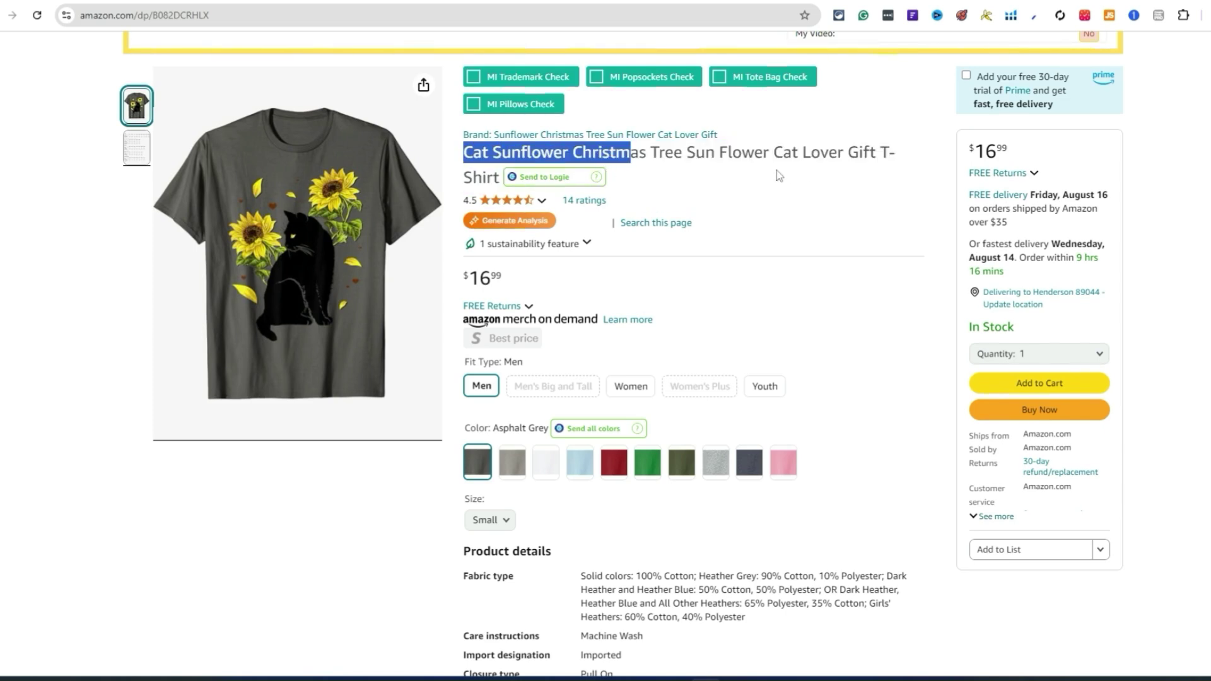
pyautogui.click(780, 175)
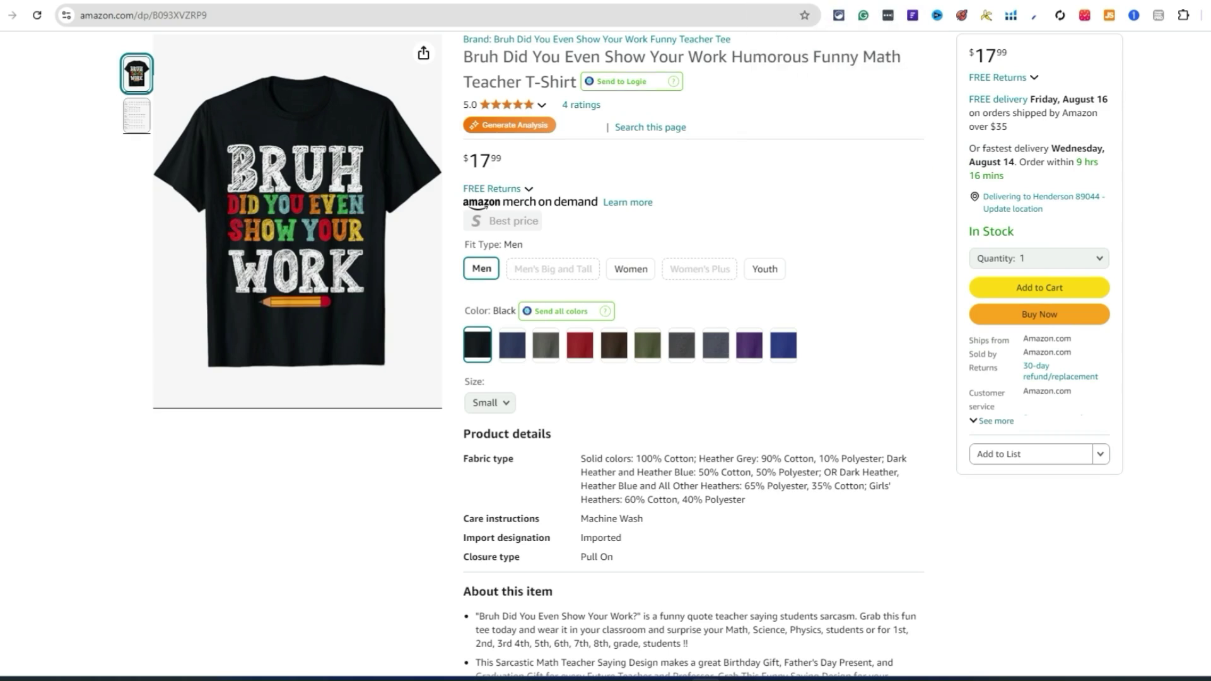
pyautogui.hotkey('alt', 'Left')
pyautogui.hotkey('alt', 'Left')
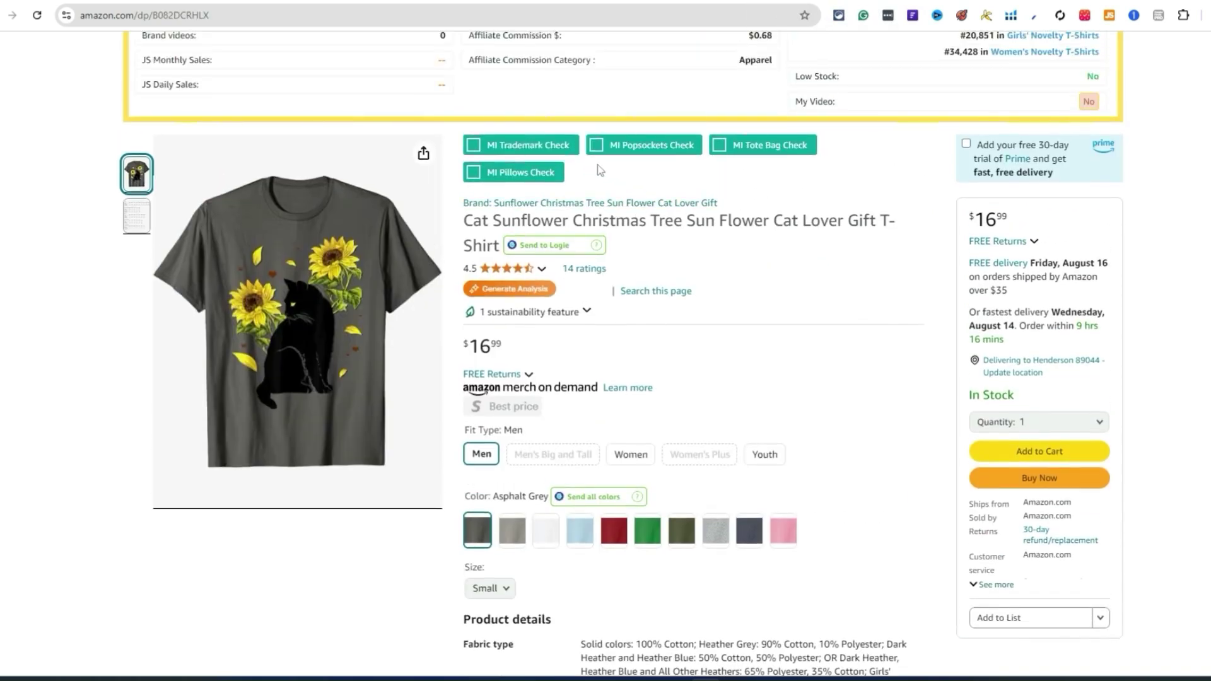
pyautogui.click(548, 150)
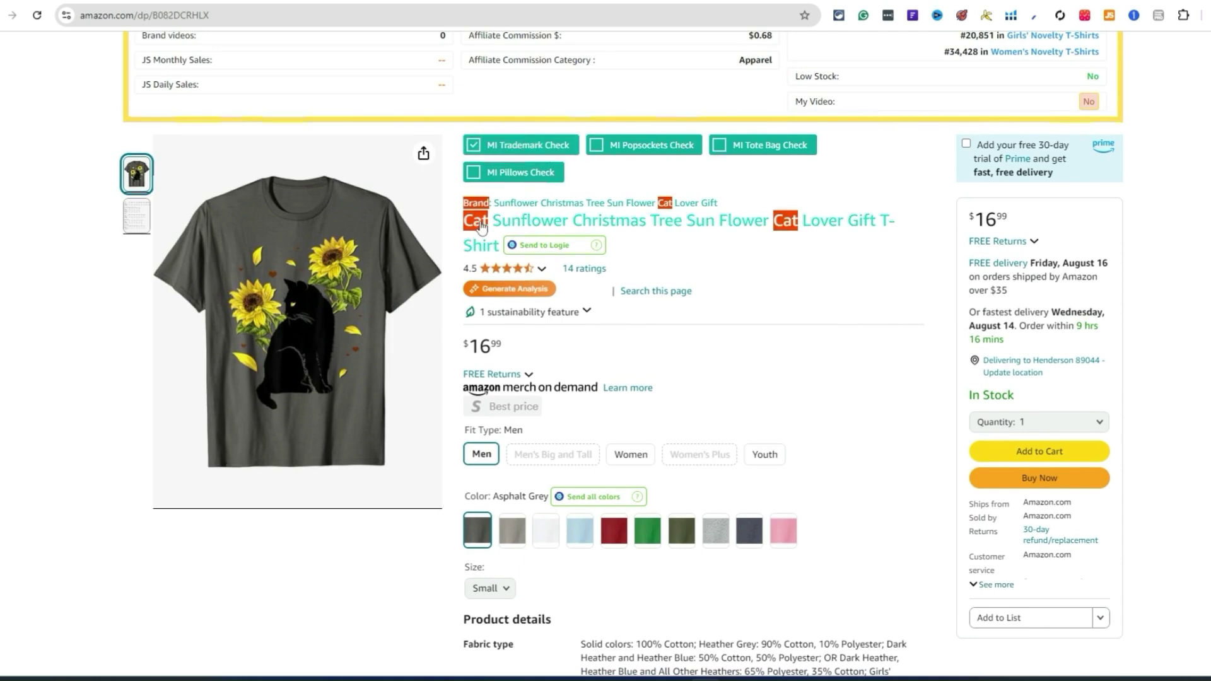
pyautogui.click(555, 145)
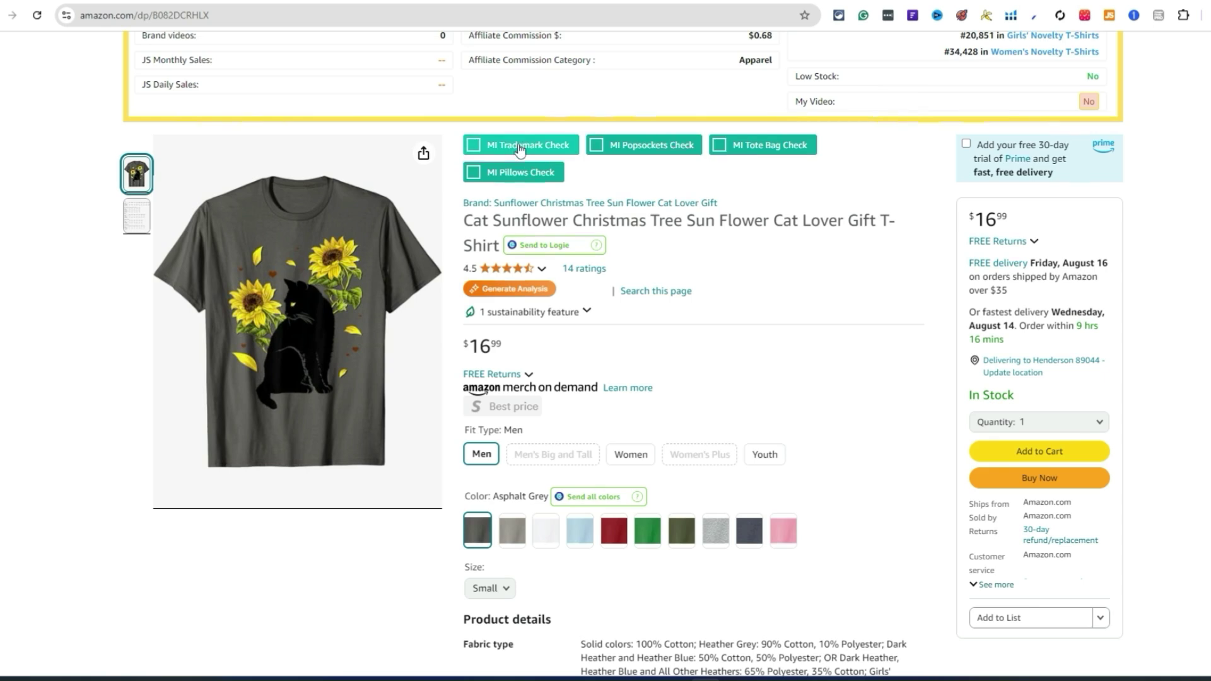
# Step: View the Merch by Amazon Trademark Protection extension's Chrome Web Store page
pyautogui.click(1184, 15)
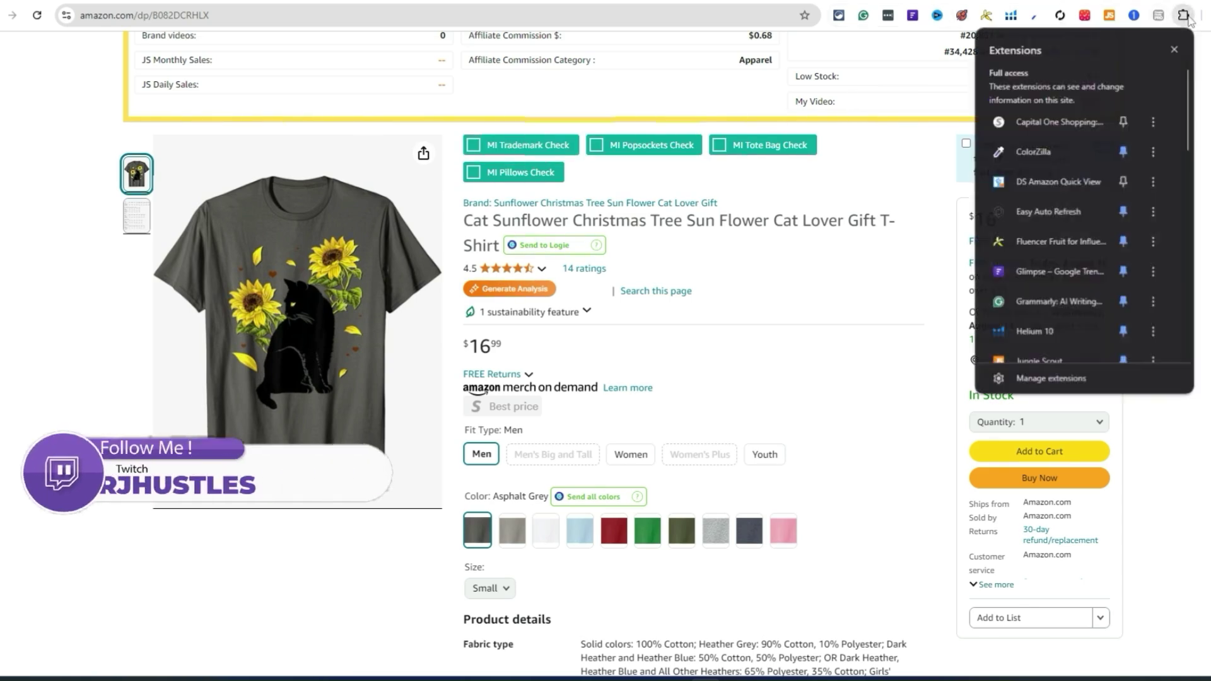
pyautogui.scroll(-5, 1088, 246)
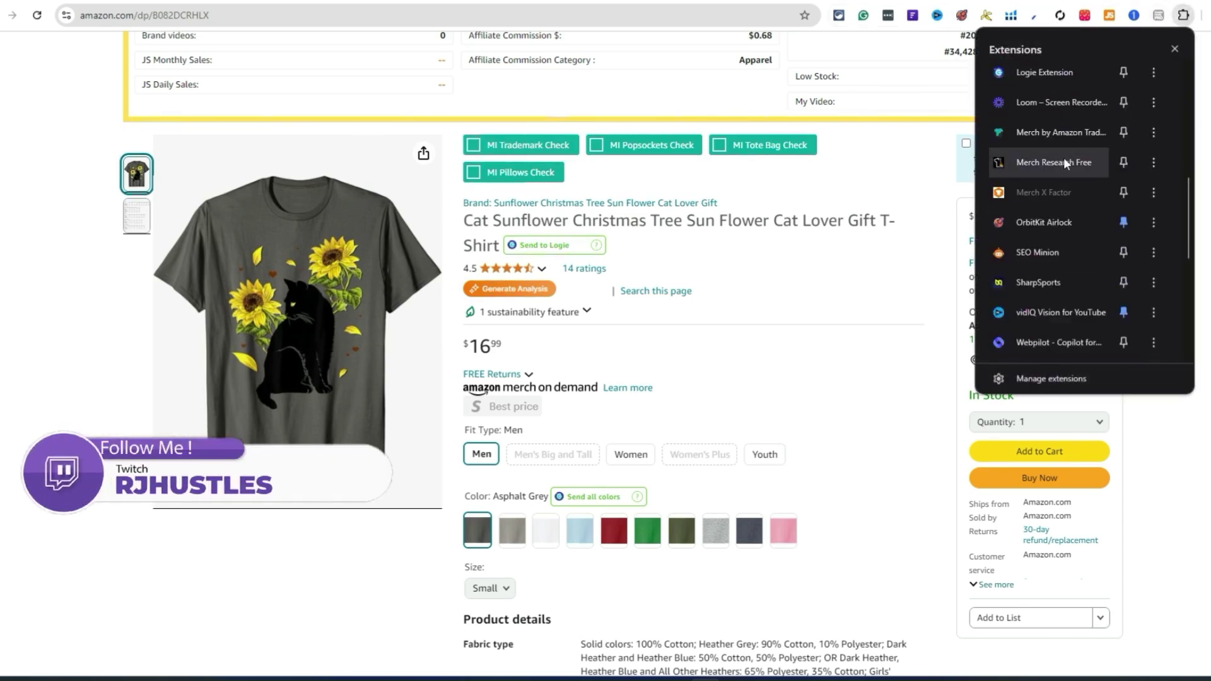
pyautogui.click(1153, 132)
pyautogui.click(1066, 164)
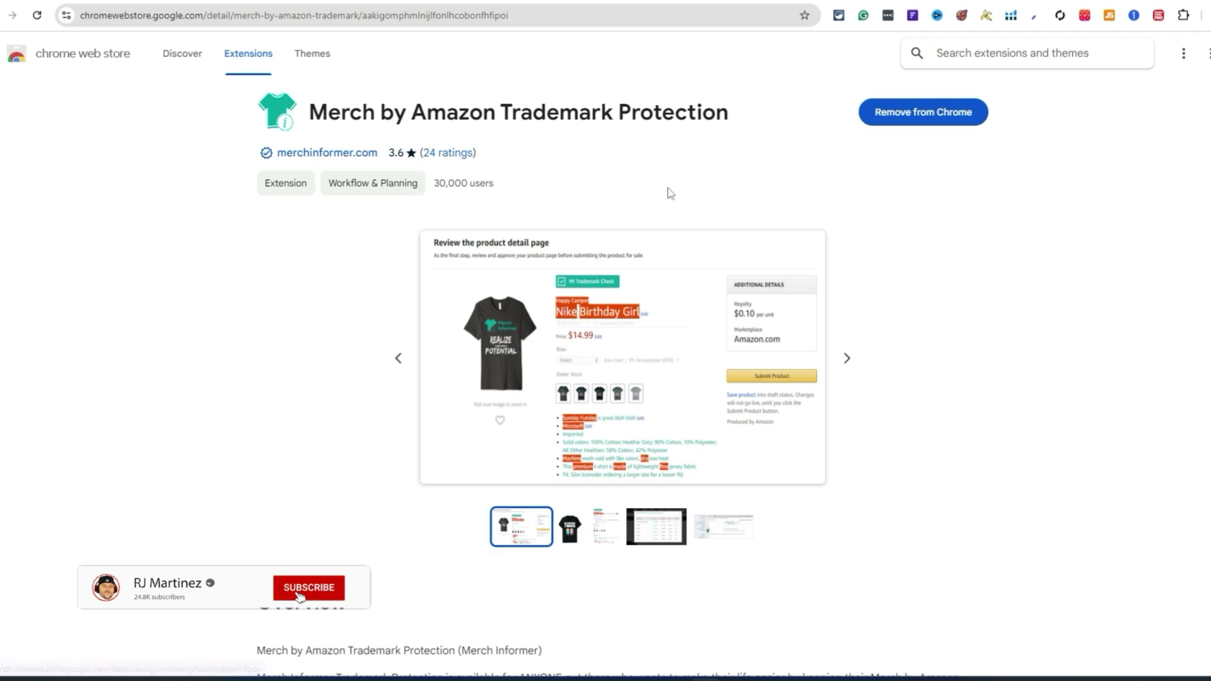
pyautogui.scroll(-2, 952, 230)
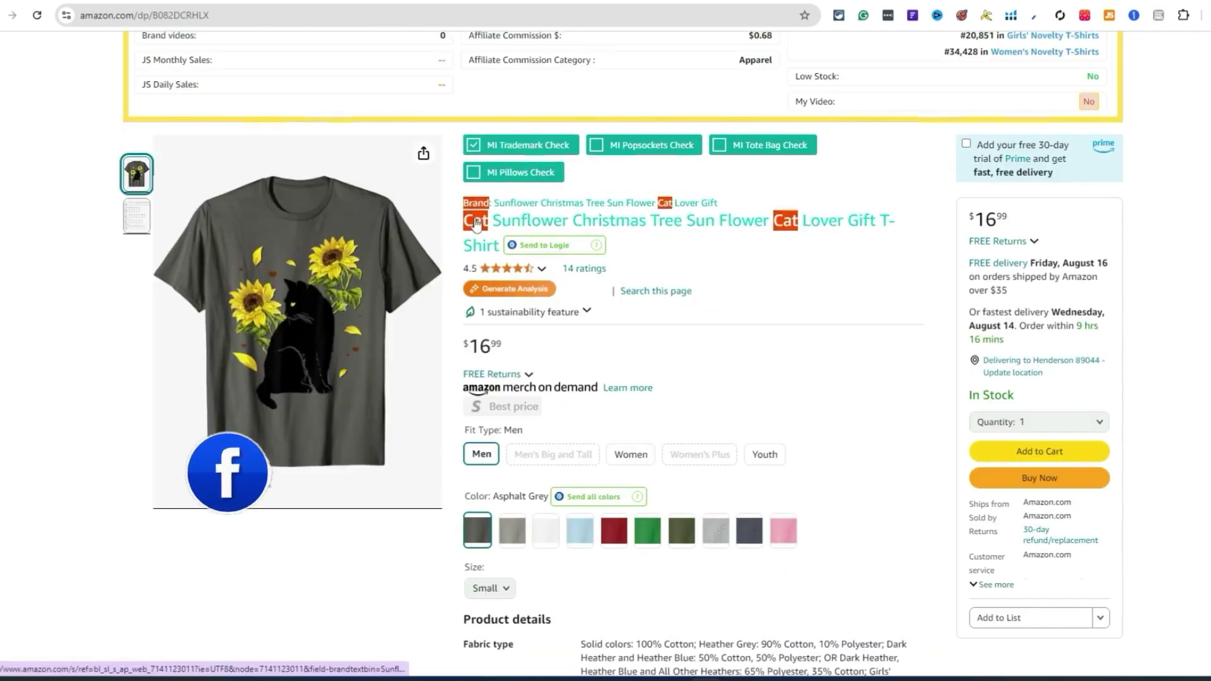
# Step: Run the MI Trademark Check on the shirt title, then copy 'Cat Sunflower' for a trademark search
pyautogui.click(633, 196)
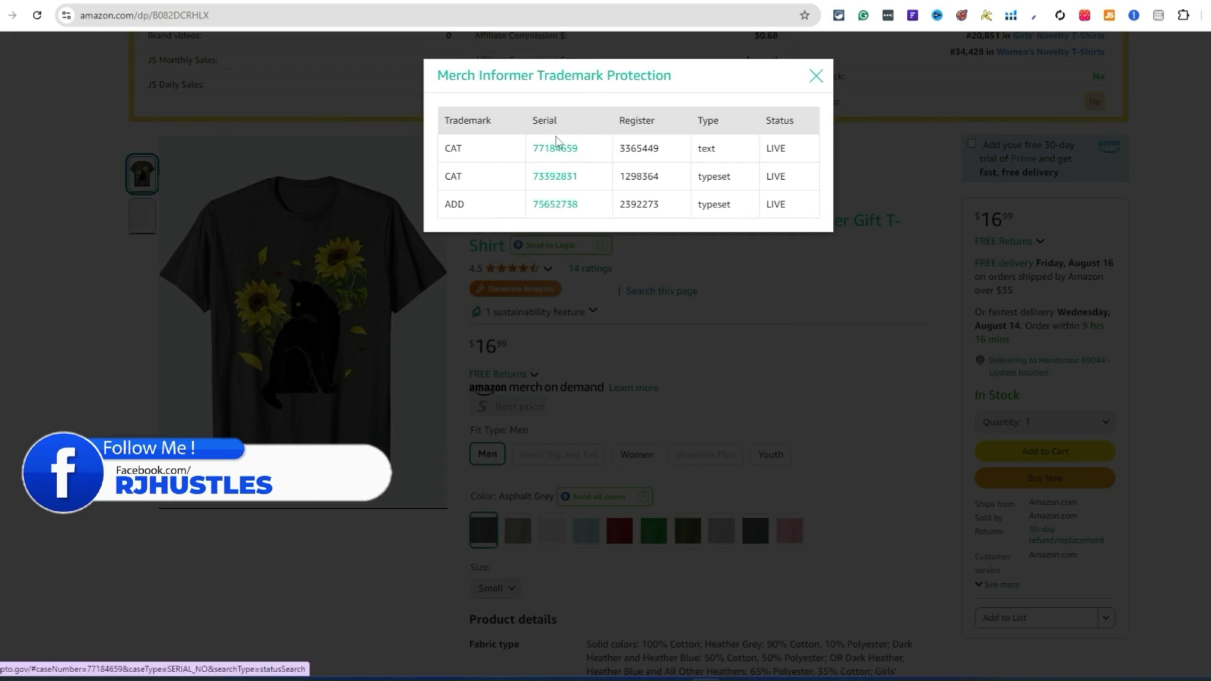
pyautogui.click(815, 78)
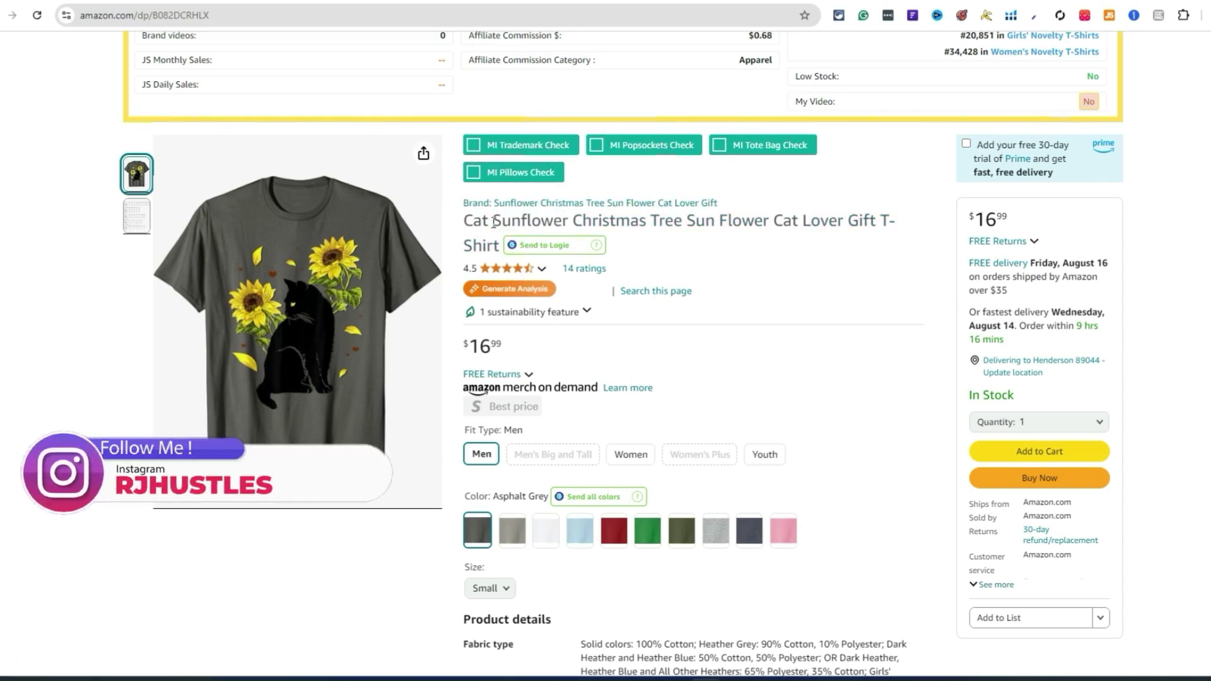
pyautogui.moveTo(465, 221); pyautogui.dragTo(555, 225)
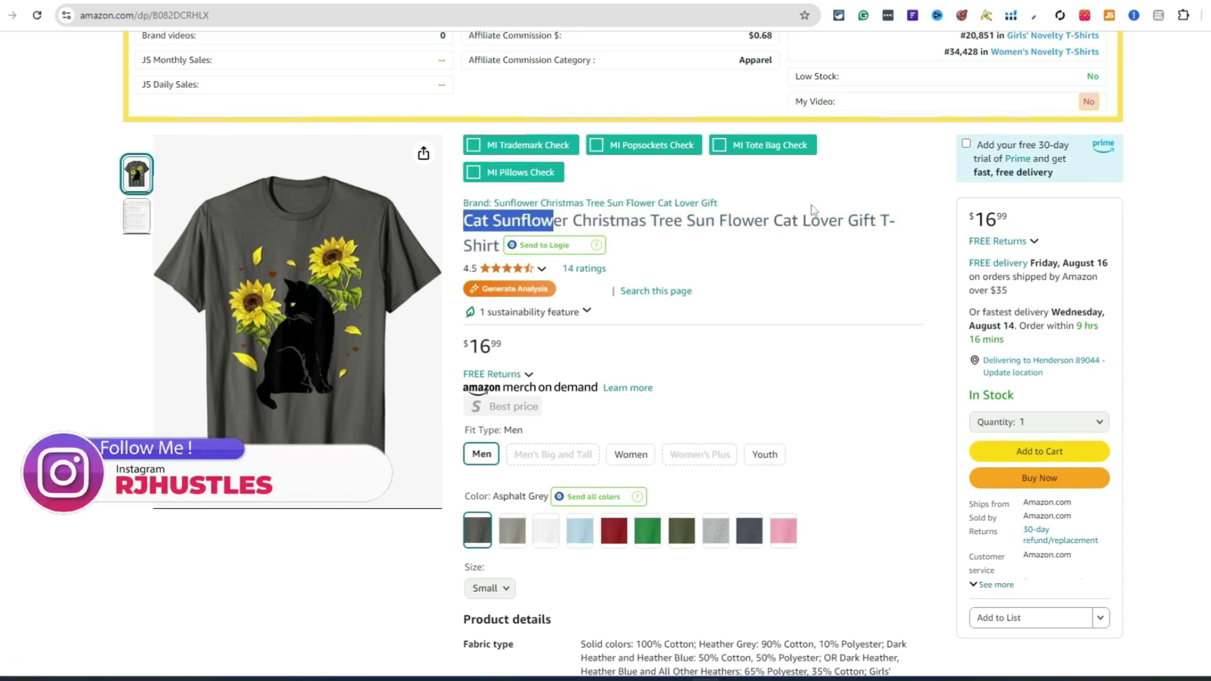
pyautogui.click(698, 237)
pyautogui.moveTo(767, 225); pyautogui.dragTo(564, 221)
pyautogui.hotkey('ctrl', 'c')
pyautogui.doubleClick(465, 226)
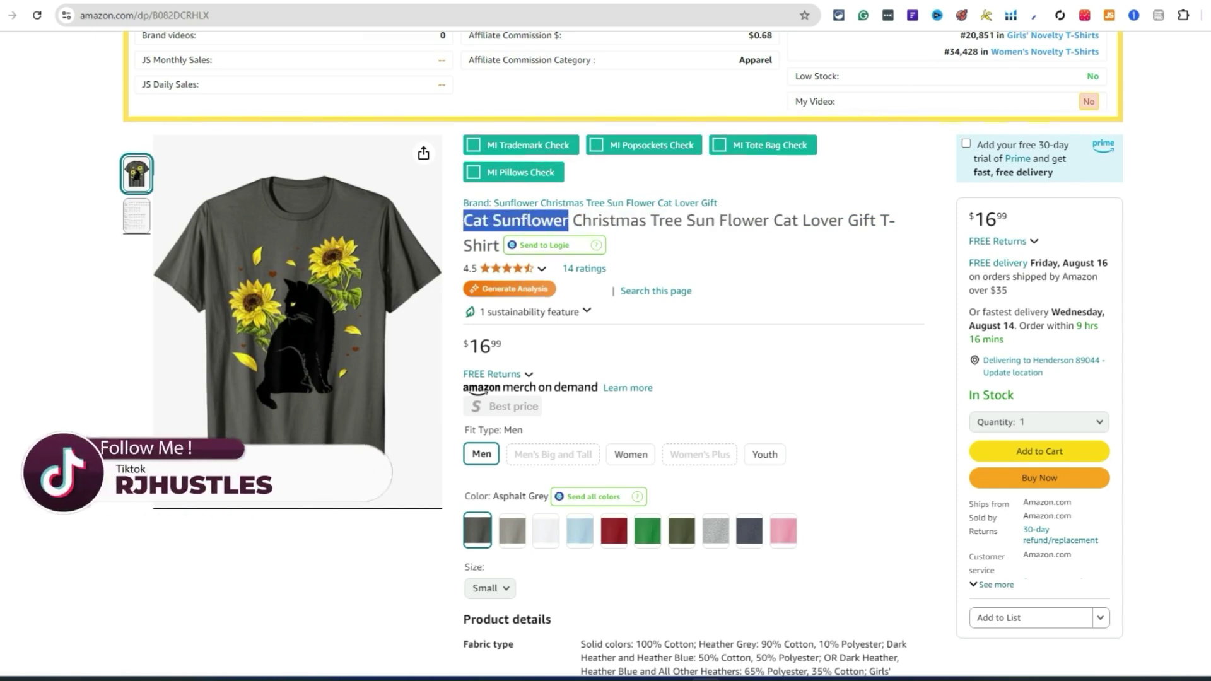
pyautogui.hotkey('ctrl', 'Tab')
# Step: Run a TMhunt Split Search for 'Cat Sunflower' and review the 9 live clothing-mark results
pyautogui.click(446, 232)
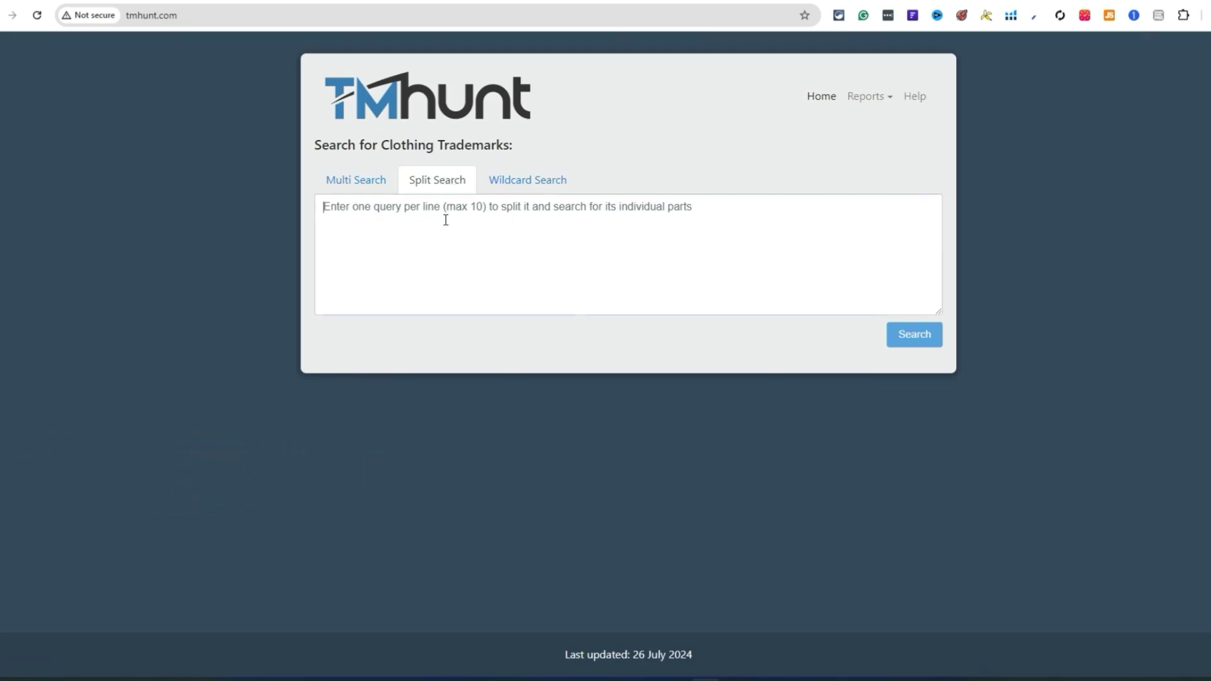
pyautogui.hotkey('ctrl', 'v')
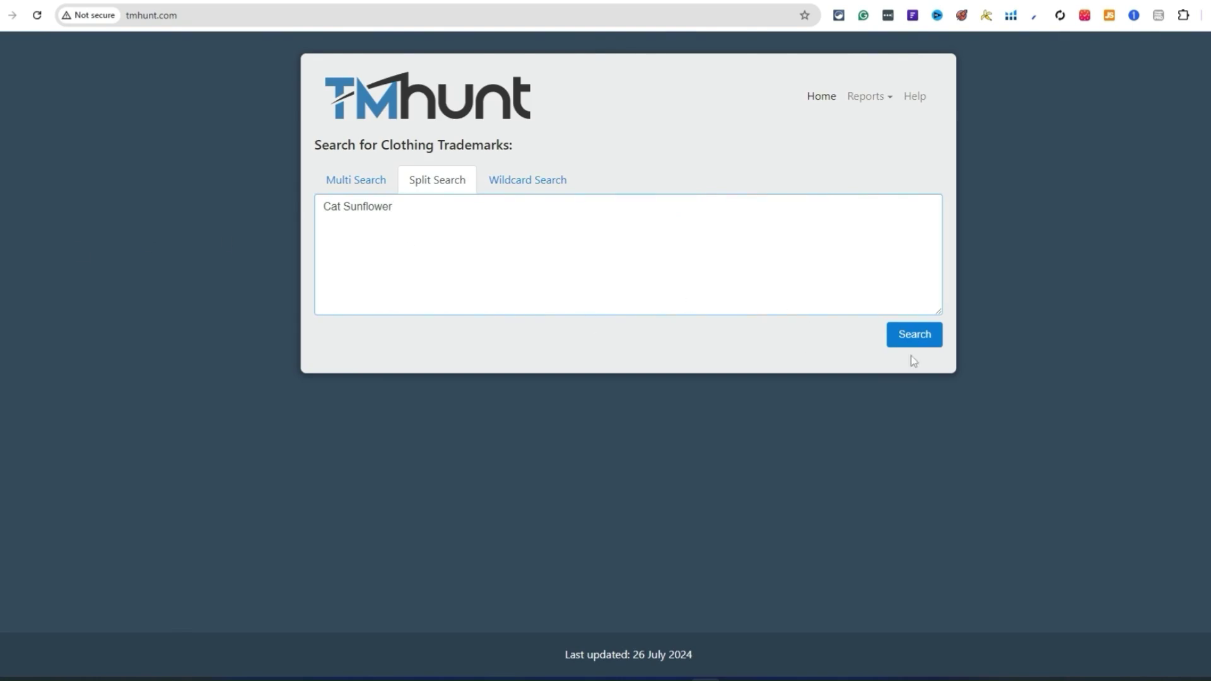
pyautogui.click(914, 339)
pyautogui.scroll(-3, 404, 375)
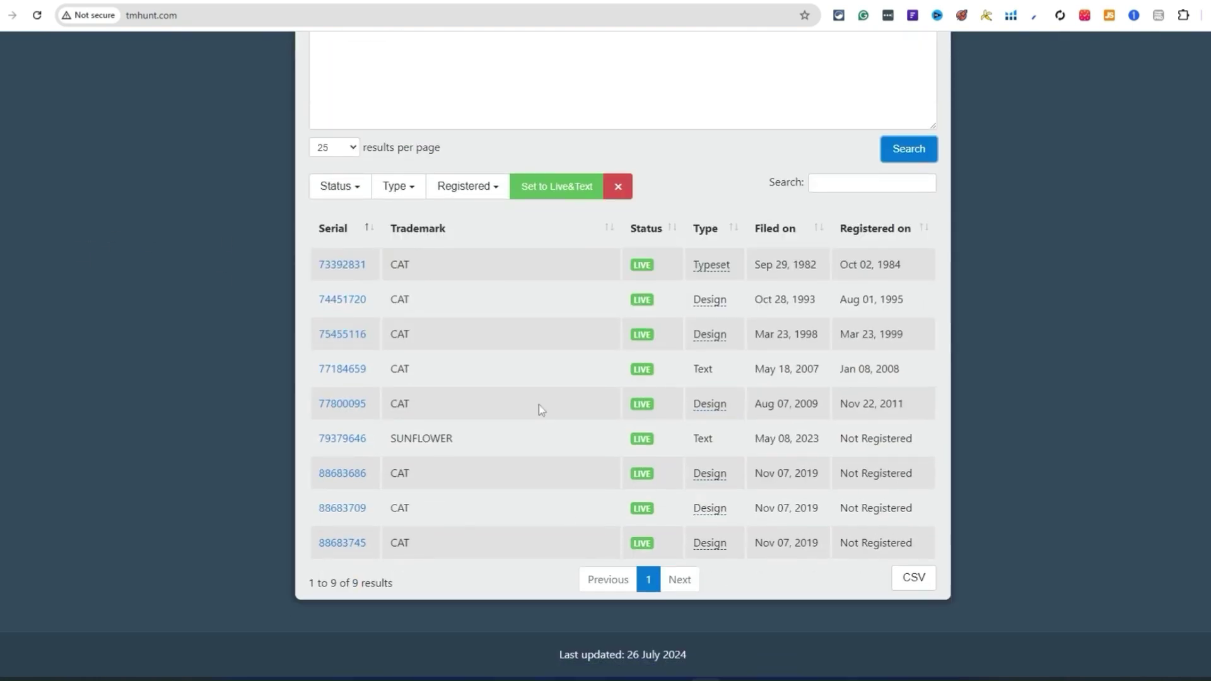
pyautogui.scroll(3, 433, 439)
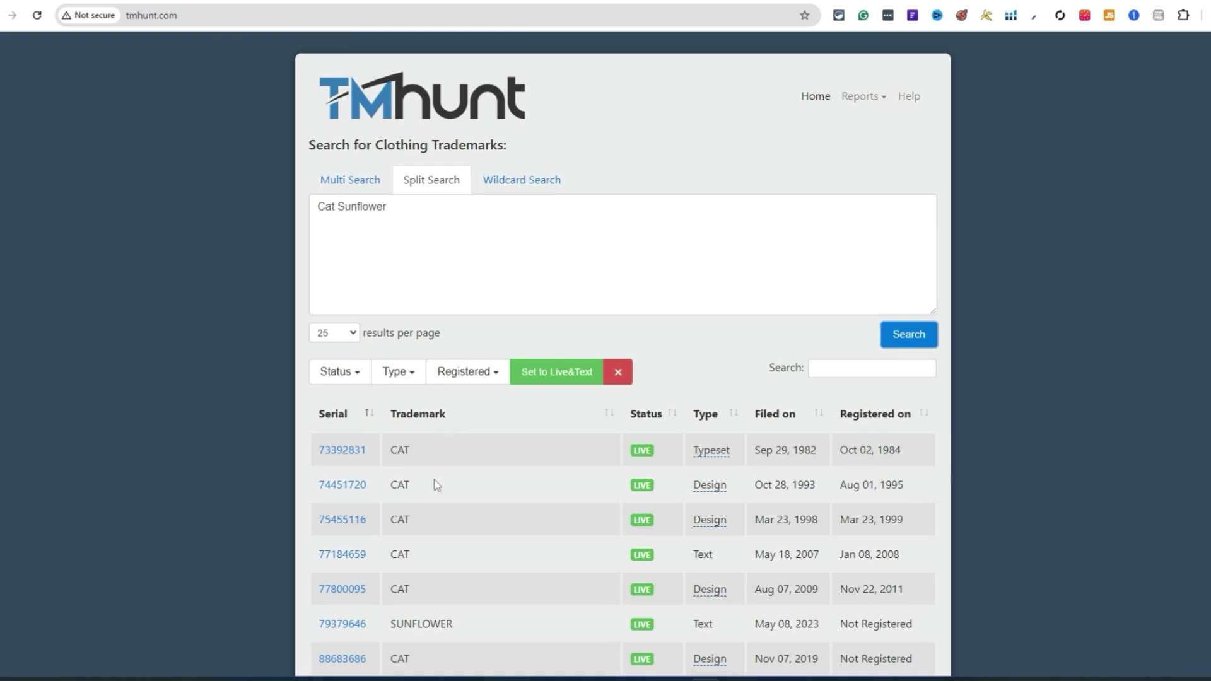
pyautogui.scroll(-2, 475, 465)
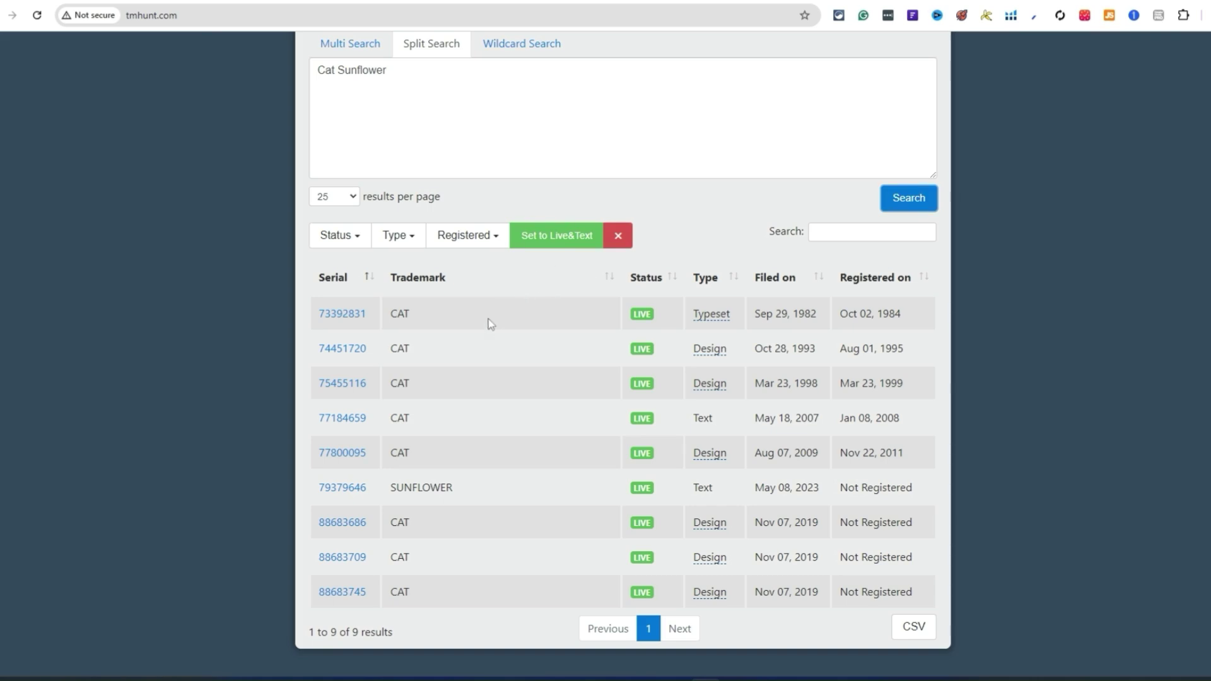
pyautogui.scroll(3, 379, 523)
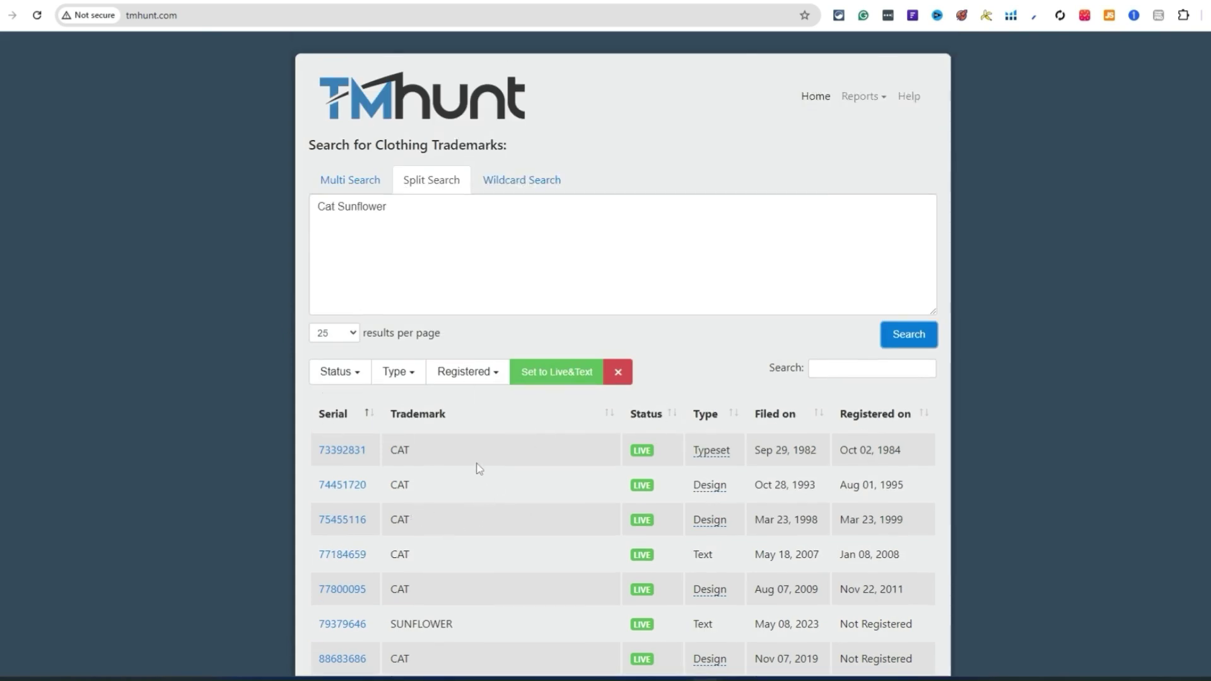
pyautogui.scroll(-3, 406, 185)
# Step: Open TSDR record 73392831 and review its class 025 clothing goods and services
pyautogui.click(343, 315)
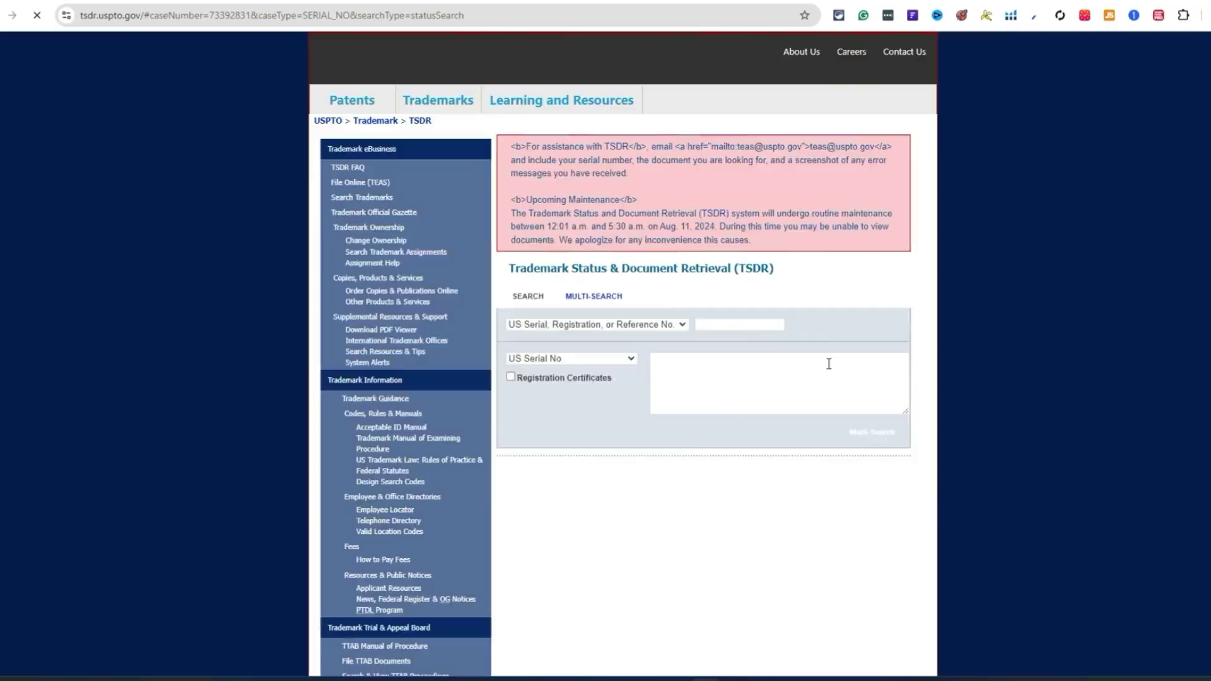
pyautogui.scroll(-6, 441, 410)
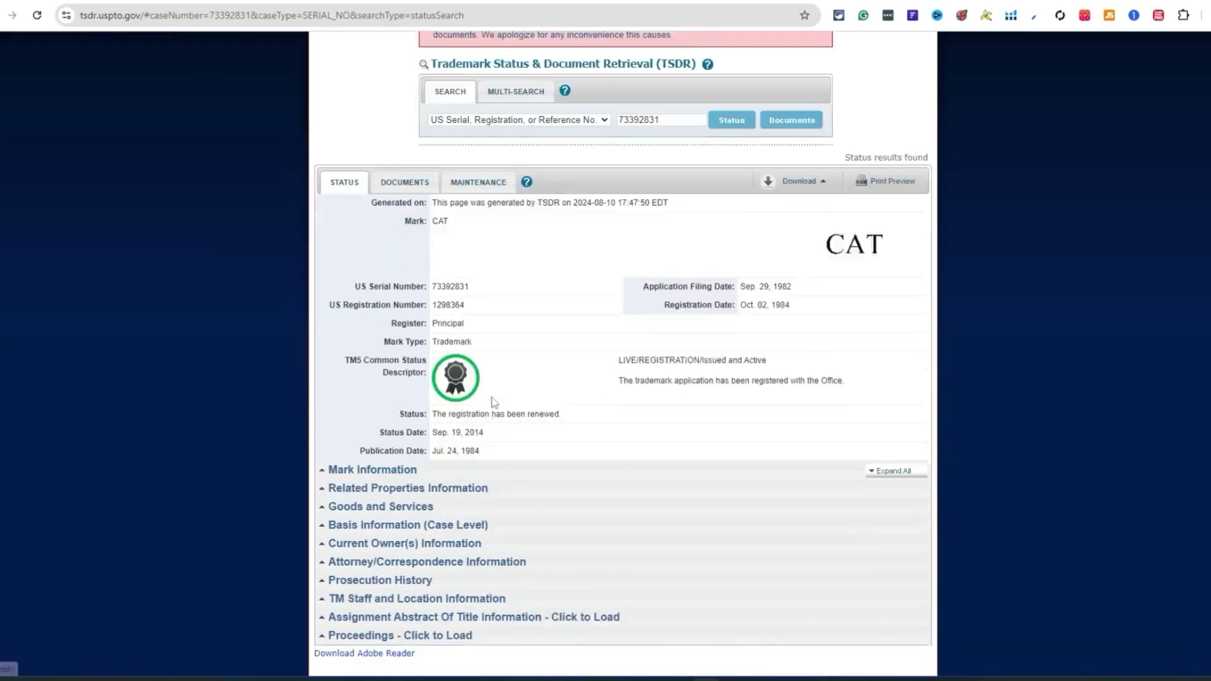
pyautogui.click(393, 426)
pyautogui.scroll(-3, 498, 417)
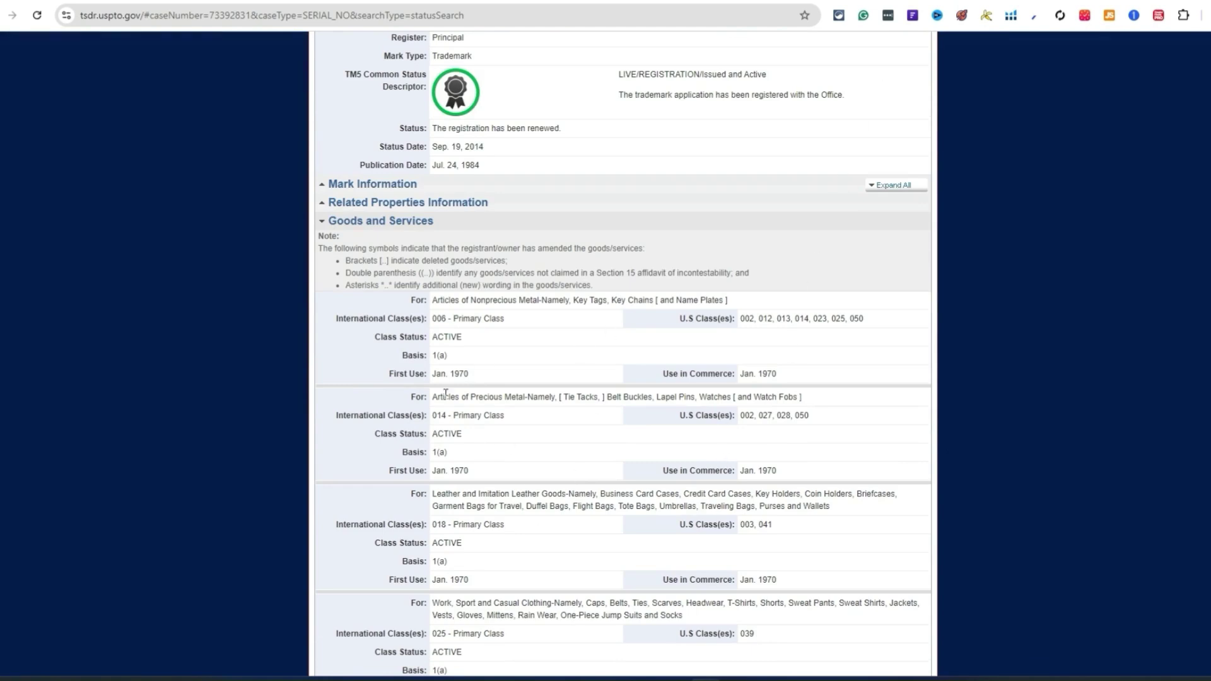
pyautogui.moveTo(444, 305); pyautogui.dragTo(769, 306)
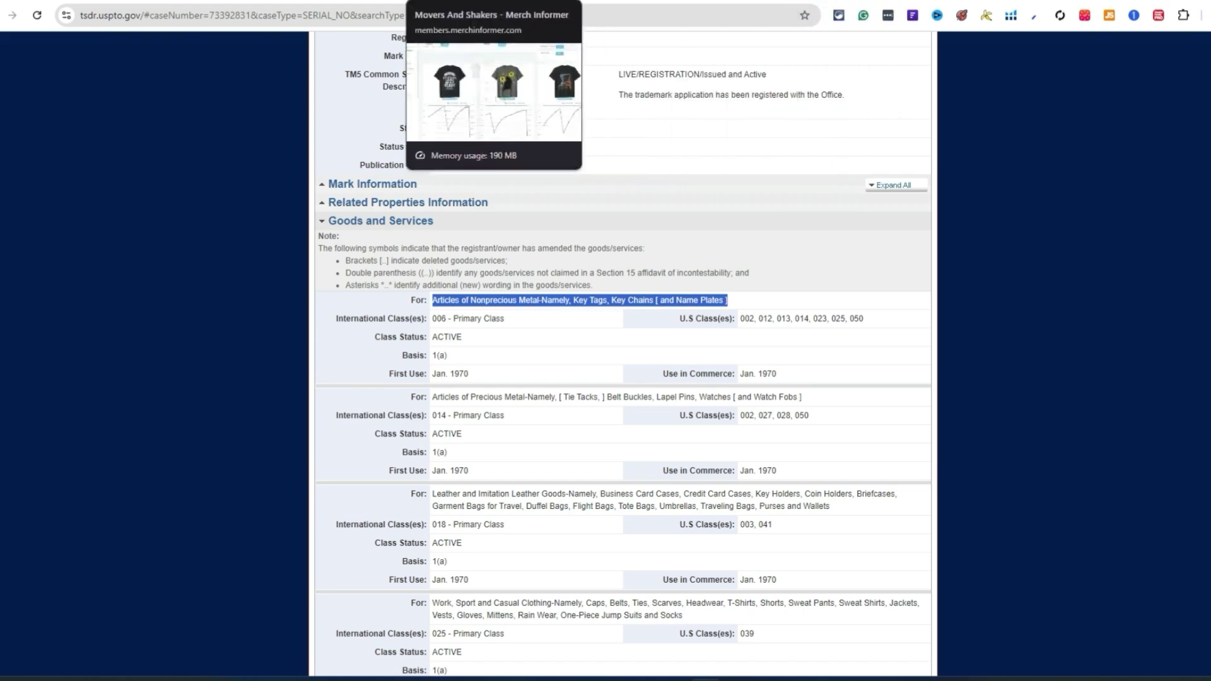
pyautogui.click(555, 0)
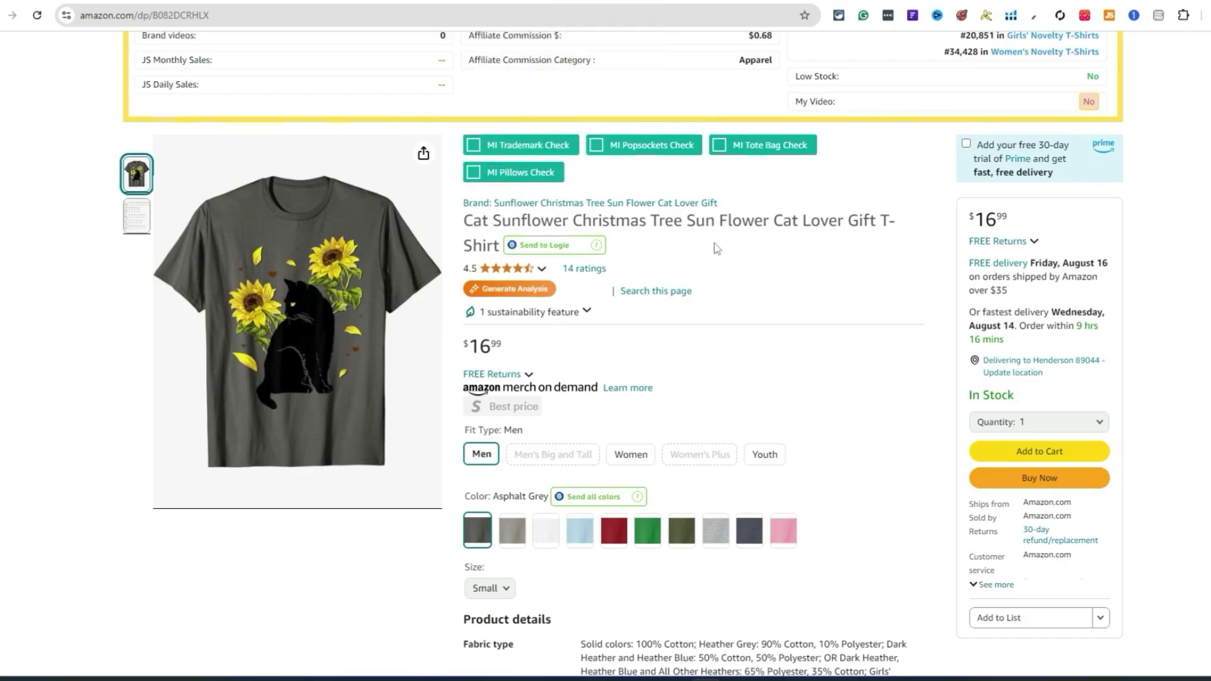
# Step: Revisit the Cat Sunflower TMhunt results, selecting 'Cat' in the search query
pyautogui.click(993, 3)
pyautogui.scroll(2, 281, 203)
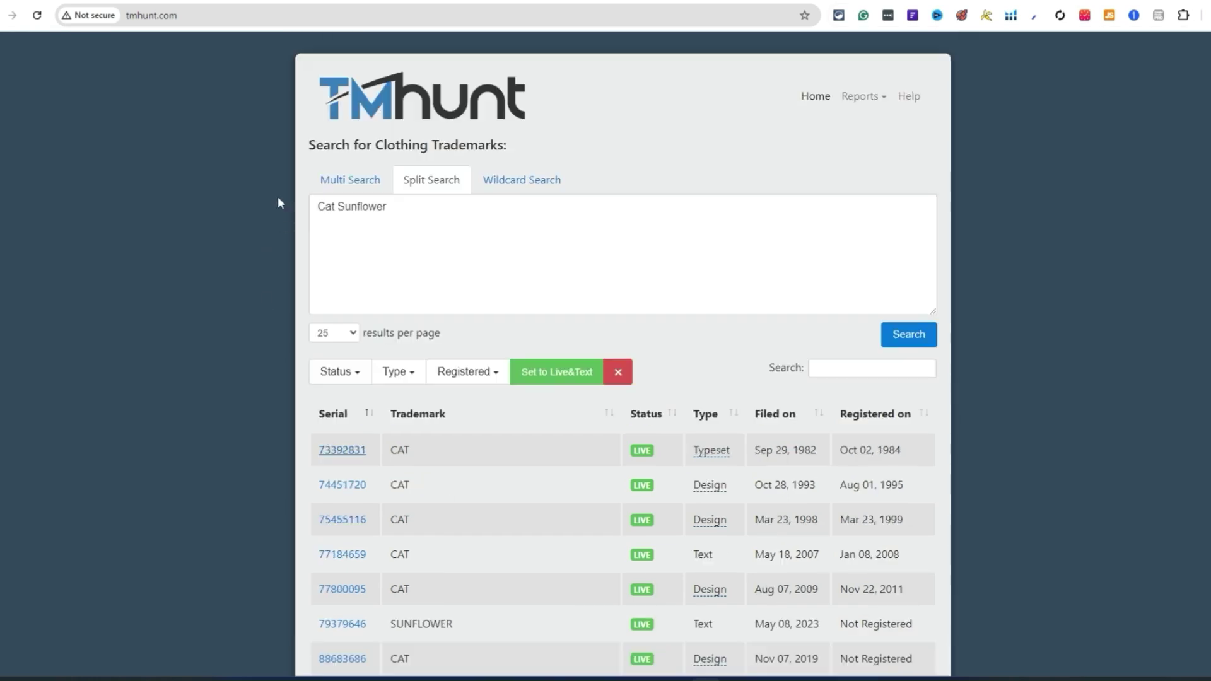
pyautogui.doubleClick(326, 206)
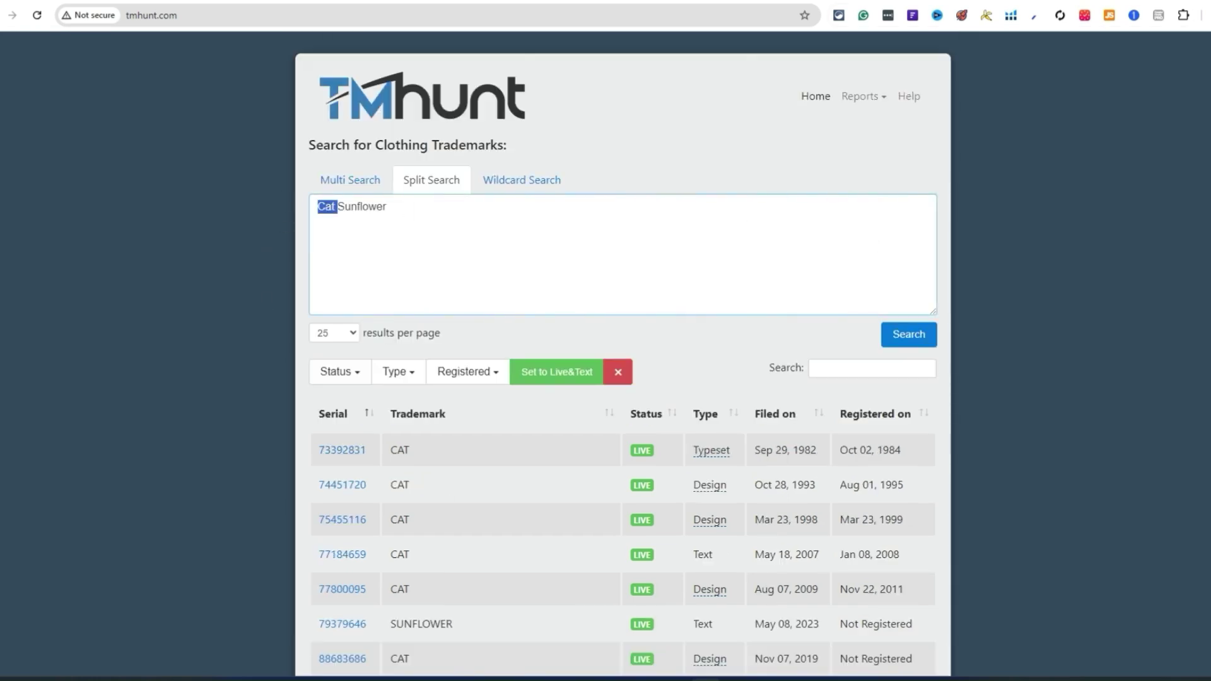
pyautogui.click(555, 0)
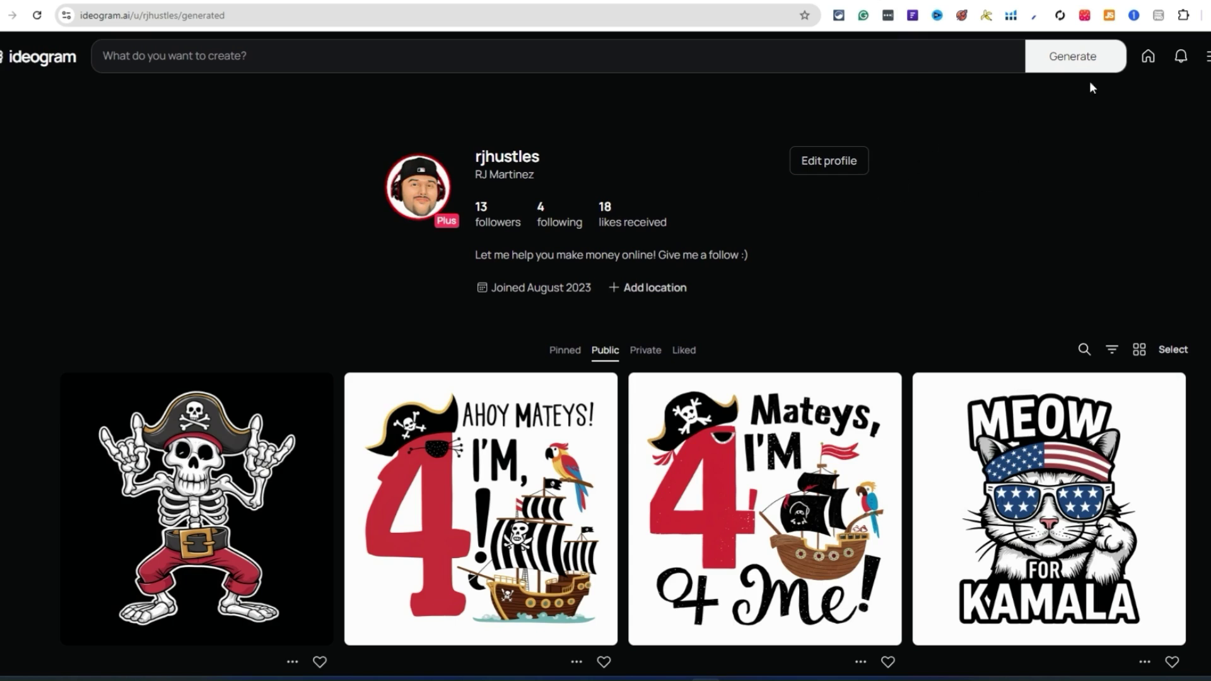
# Step: Upload the black cat sunflower shirt image, auto-describe it, and generate four images from that description
pyautogui.click(1091, 68)
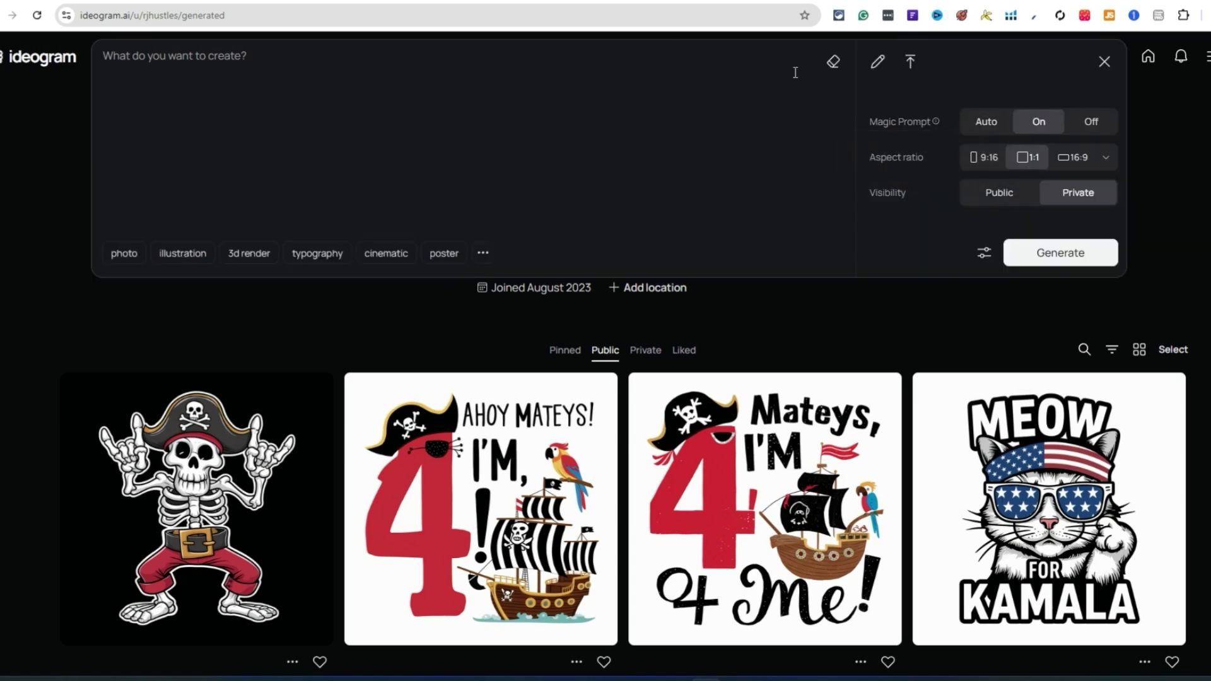
pyautogui.click(914, 64)
pyautogui.click(498, 317)
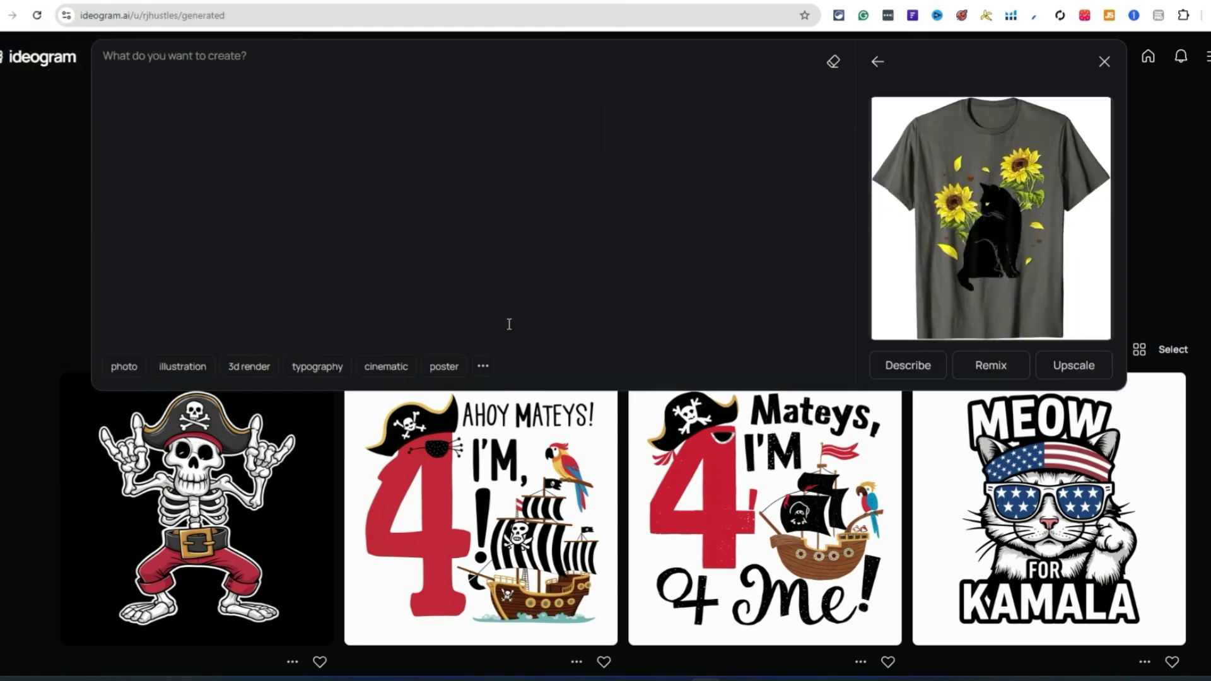
pyautogui.click(907, 376)
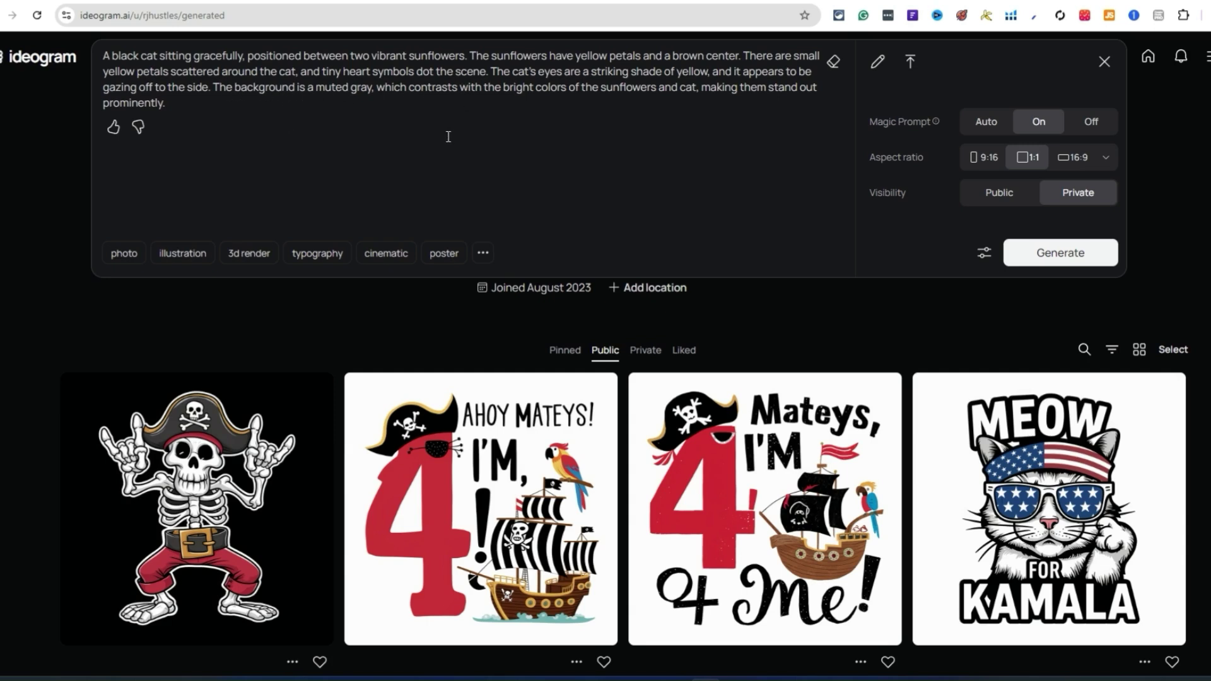
pyautogui.click(1085, 252)
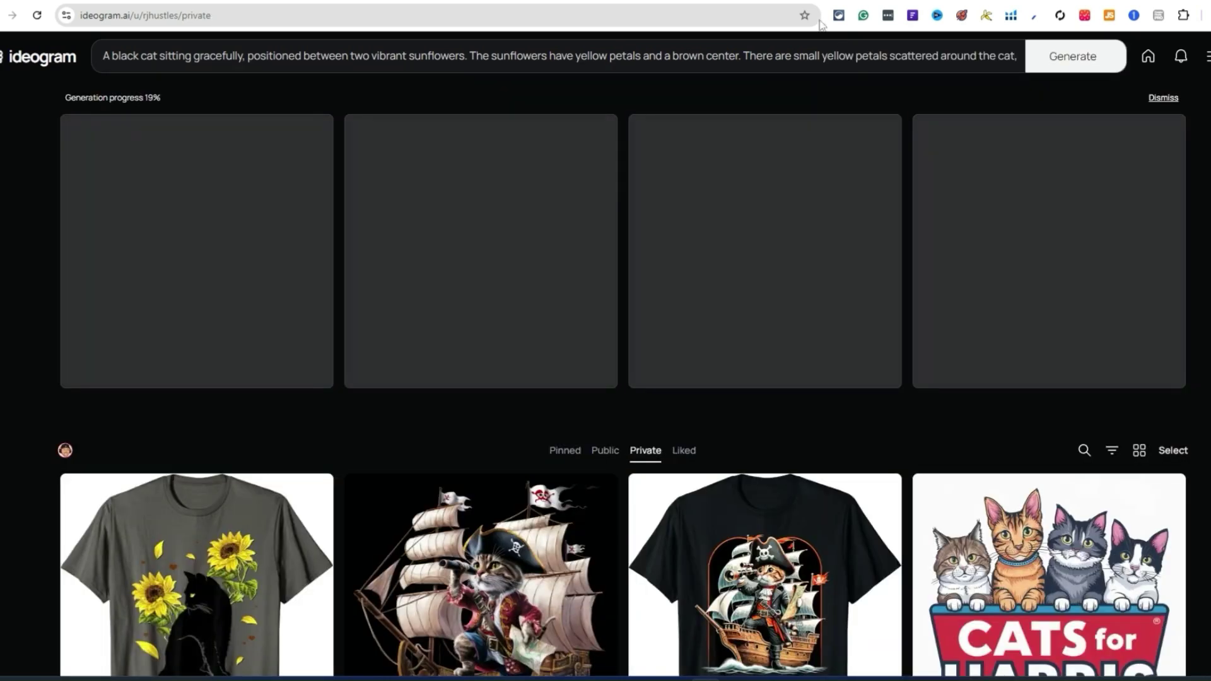
# Step: Run the MI Trademark Check on the 'I'm Ready For School' shirt title for trademarked words
pyautogui.hotkey('ctrl', 'Tab')
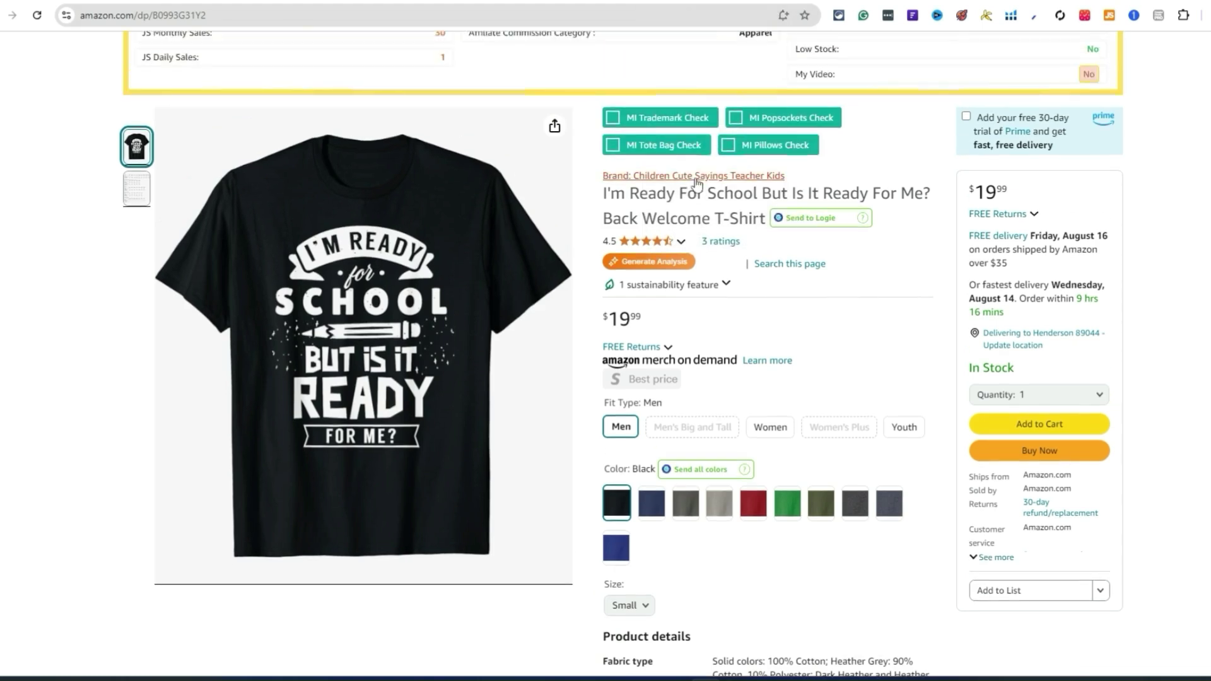
pyautogui.click(697, 118)
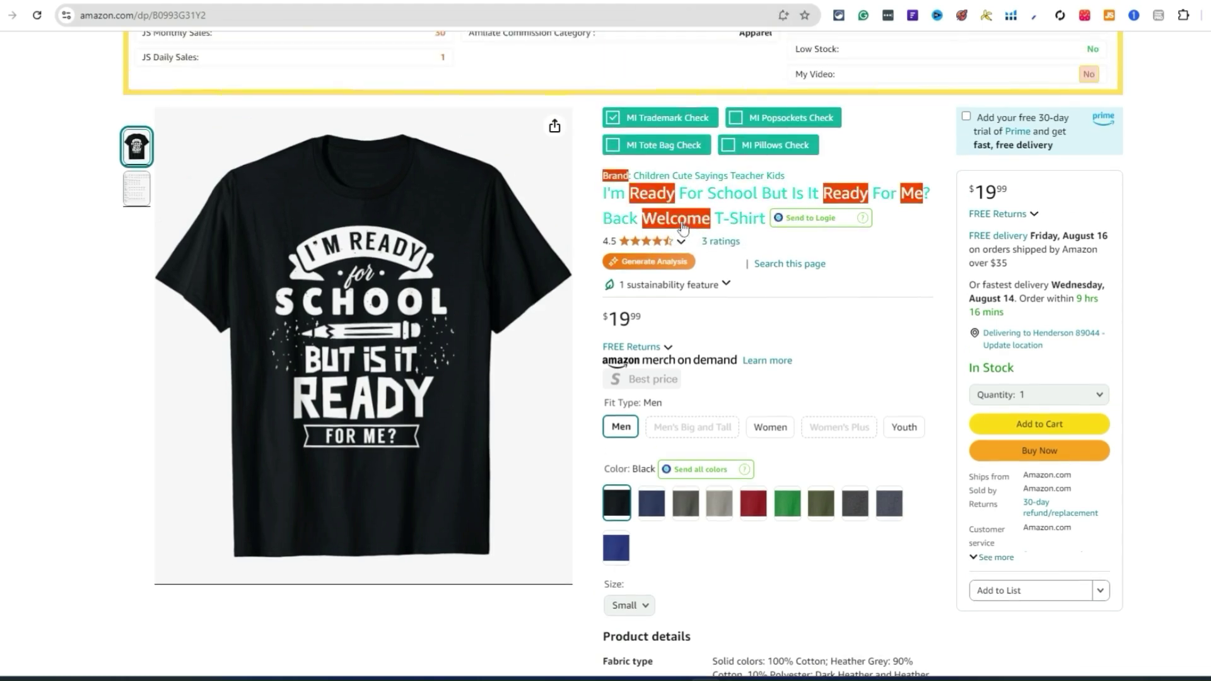
pyautogui.click(694, 118)
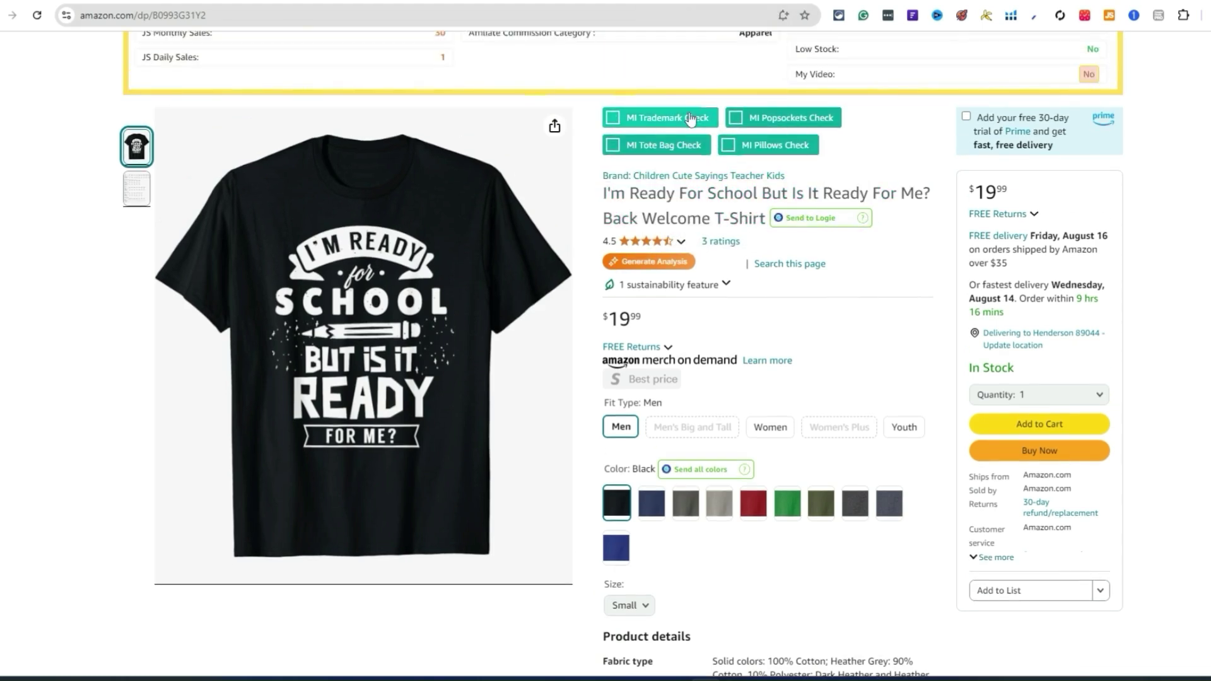
pyautogui.hotkey('ctrl', 'Tab')
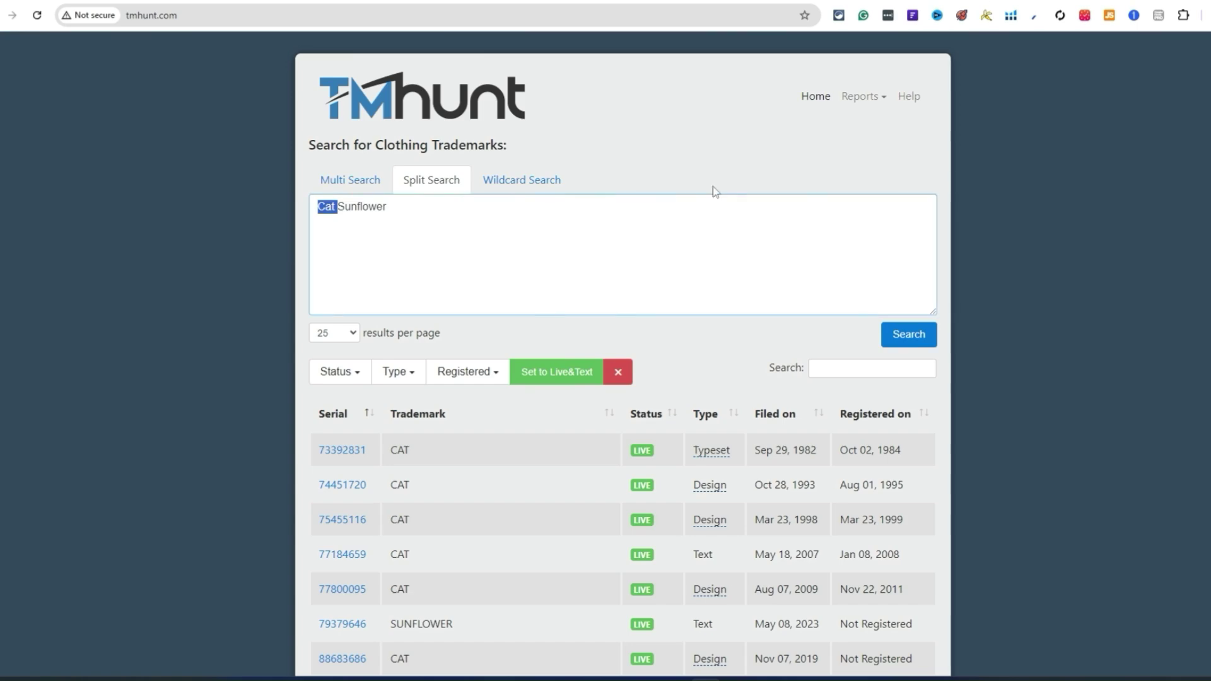
pyautogui.hotkey('ctrl', 'shift', 'Tab')
pyautogui.hotkey('ctrl', 'shift', 'Tab')
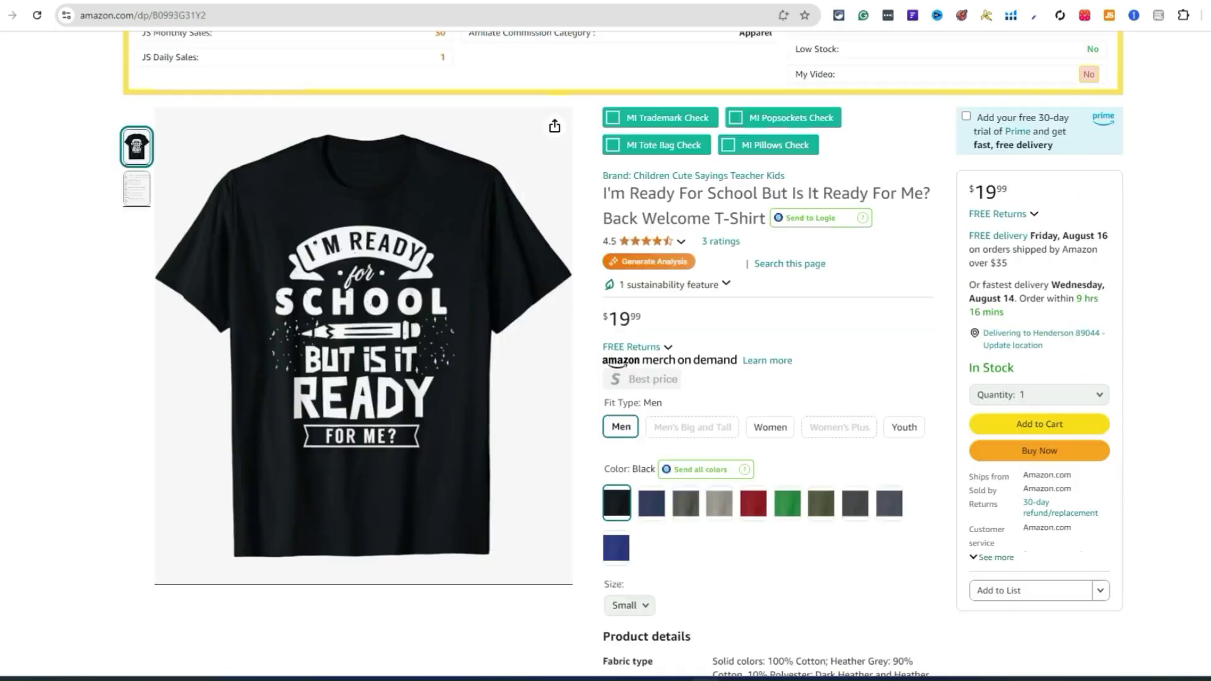
pyautogui.click(646, 124)
pyautogui.click(647, 124)
# Step: Select the title's first line, 'I'm Ready For School But Is It Ready For Me?', for a Google search
pyautogui.moveTo(605, 194); pyautogui.dragTo(932, 201)
pyautogui.rightClick(930, 196)
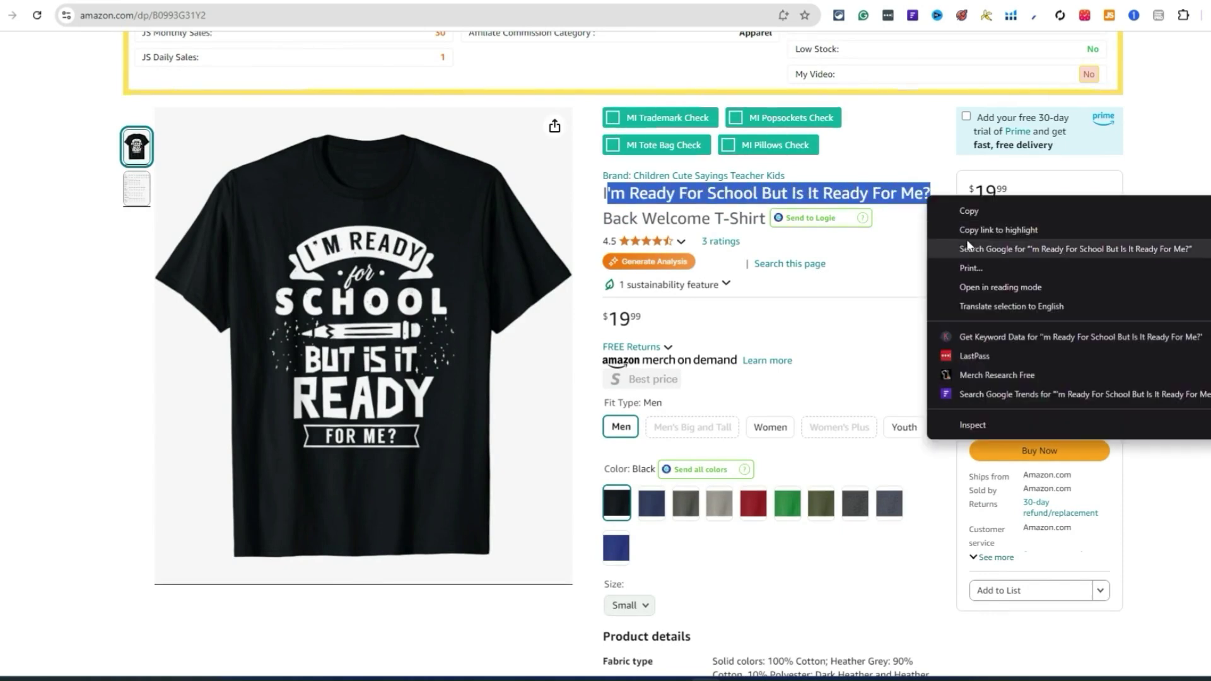
pyautogui.press('Escape')
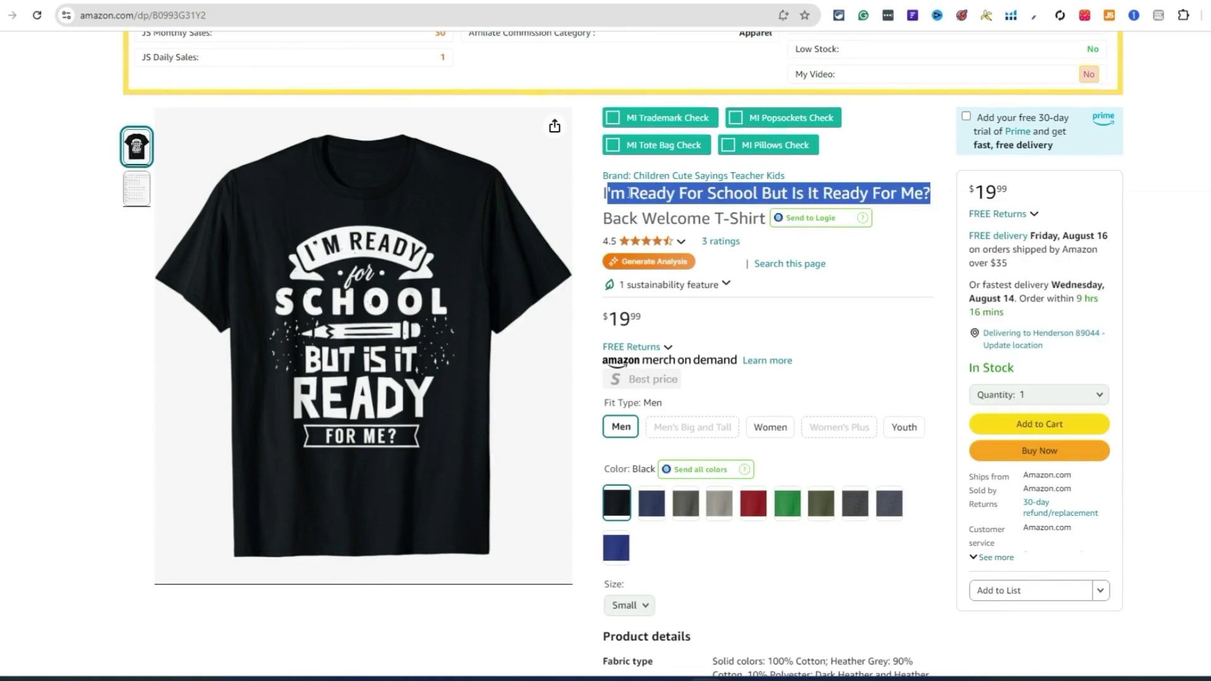
pyautogui.moveTo(603, 194); pyautogui.dragTo(931, 196)
pyautogui.rightClick(930, 195)
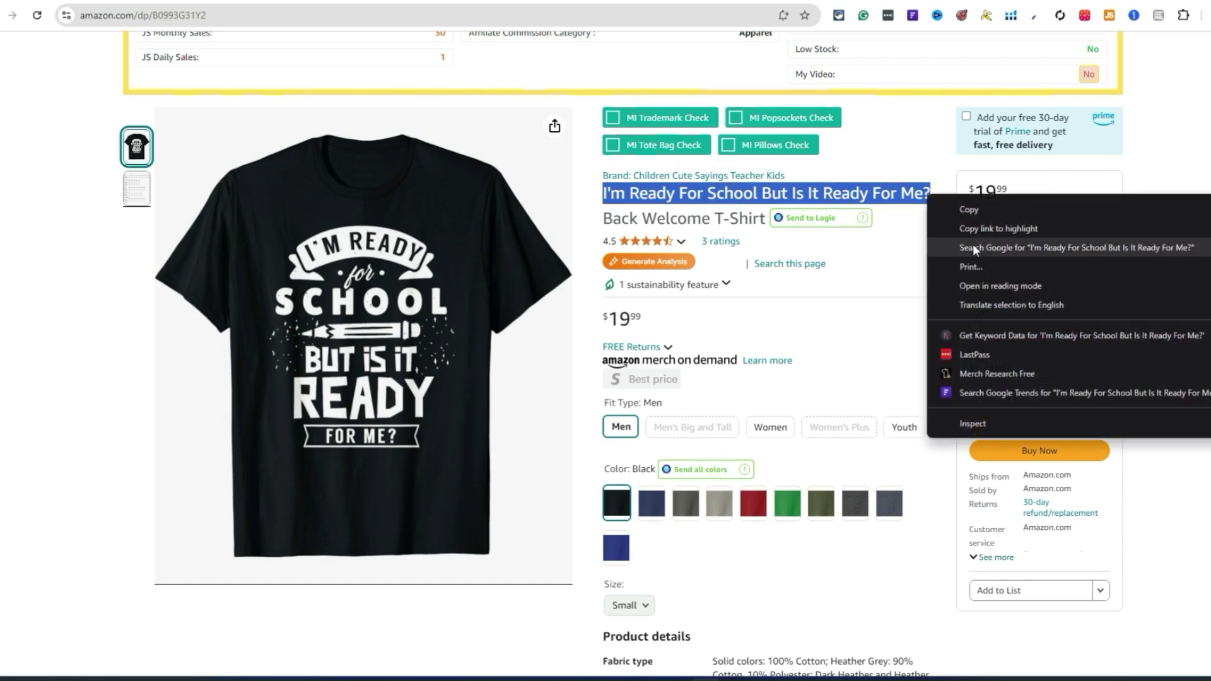
# Step: Search Google for the 'I'm Ready For School' title and look over the results
pyautogui.click(973, 245)
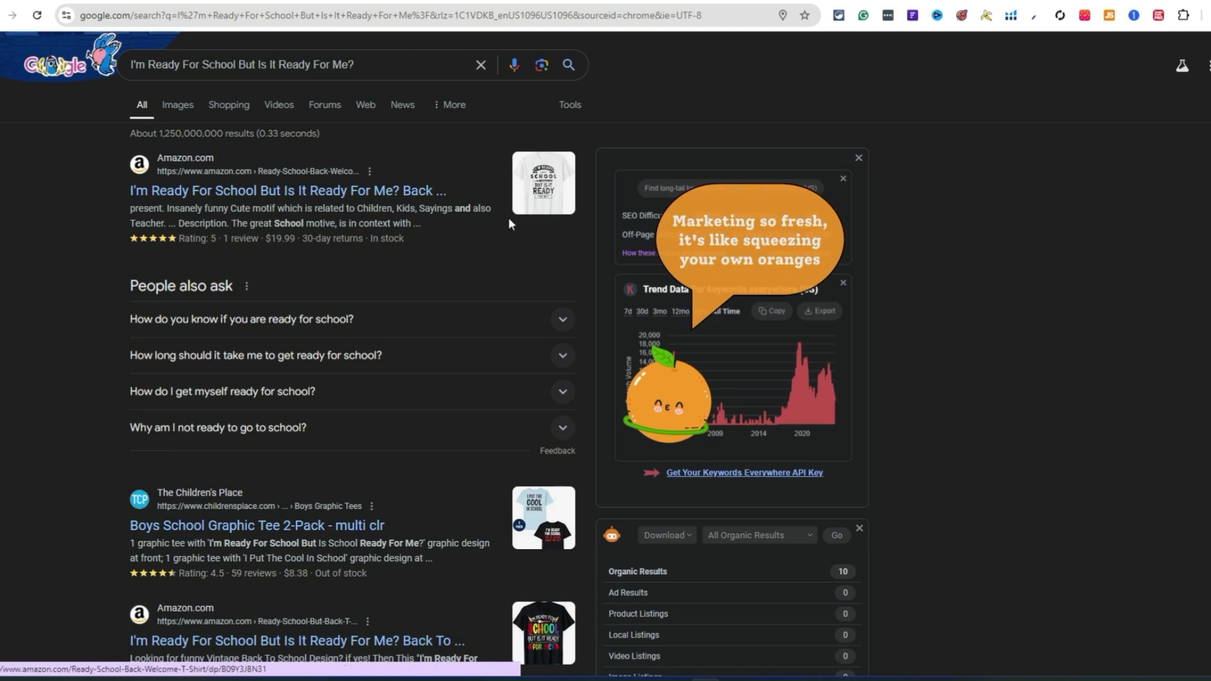
pyautogui.scroll(-13, 811, 551)
pyautogui.scroll(-3, 804, 548)
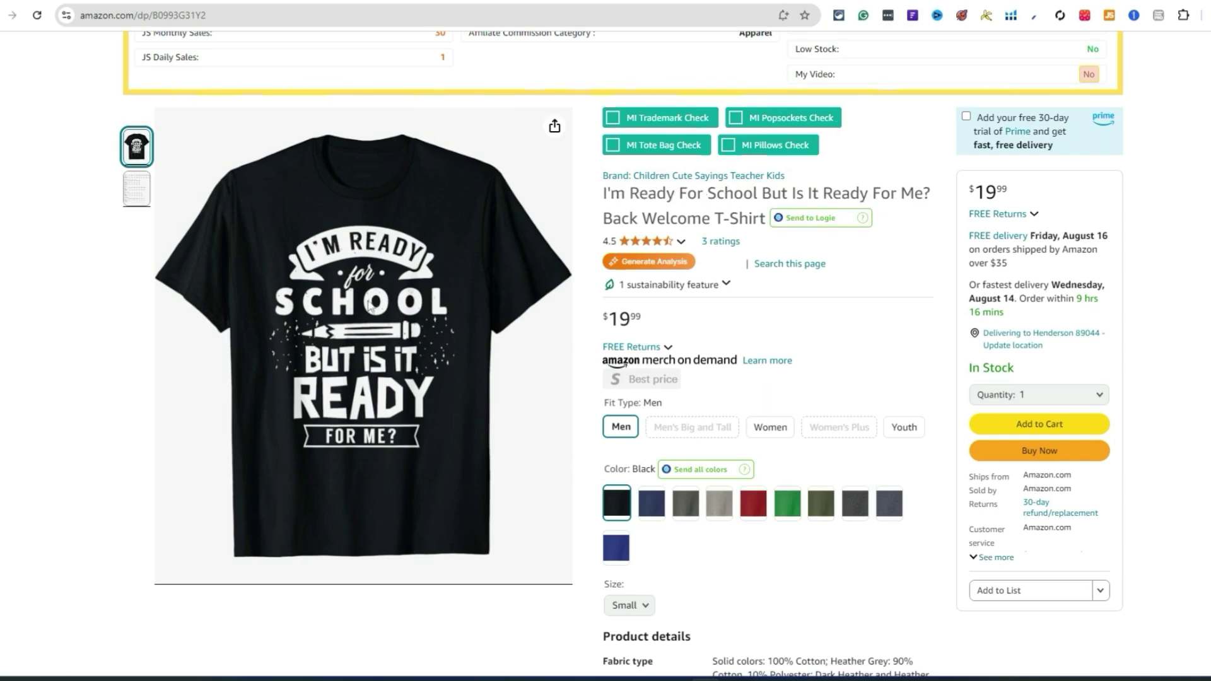
# Step: Save the School shirt image and go back to the 'Bruh Did You Even Show Your Work' listing
pyautogui.rightClick(370, 305)
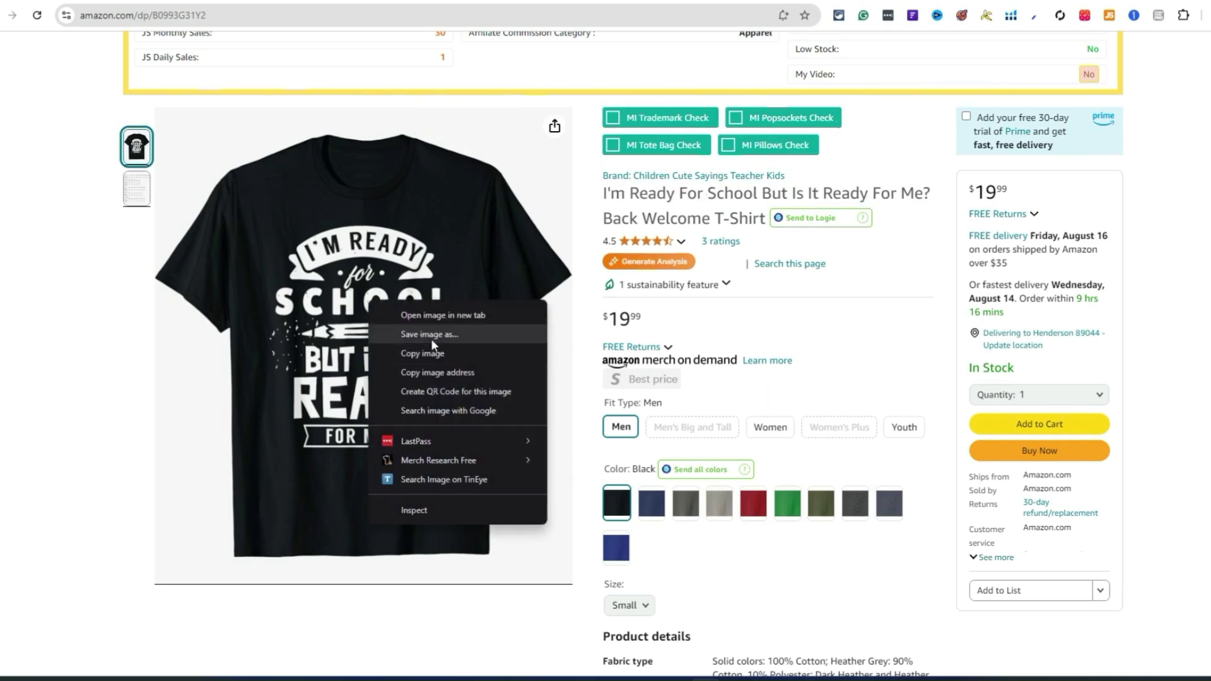
pyautogui.click(430, 334)
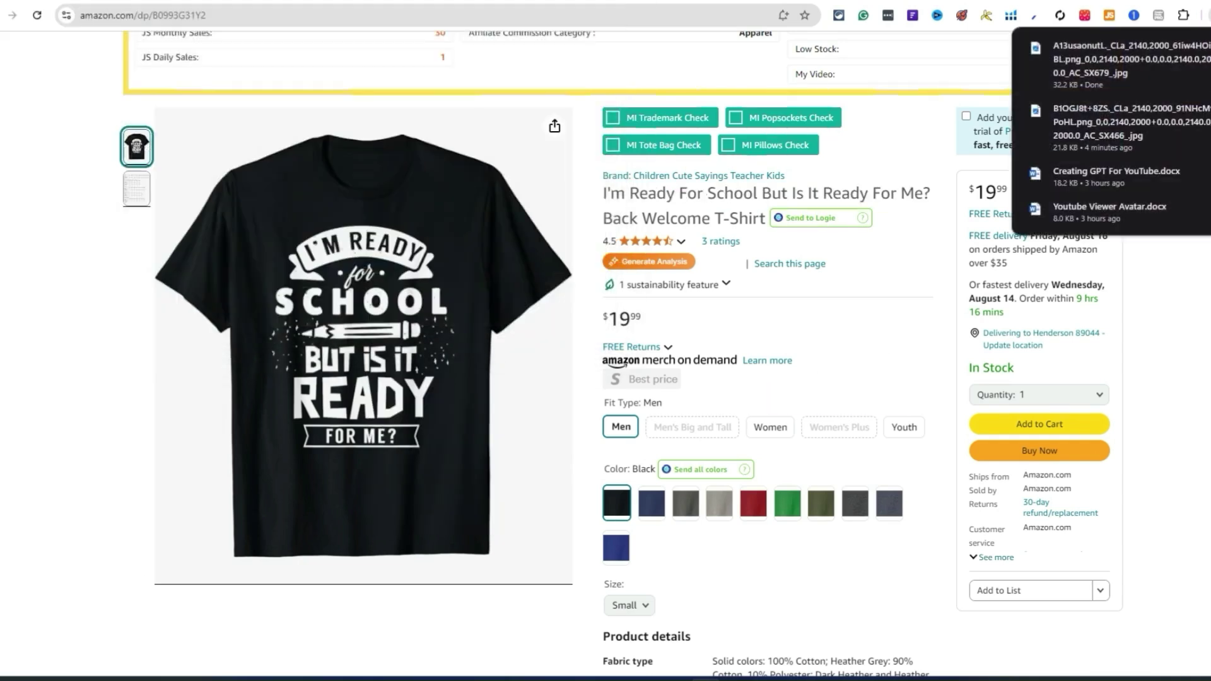
pyautogui.scroll(2, 911, 473)
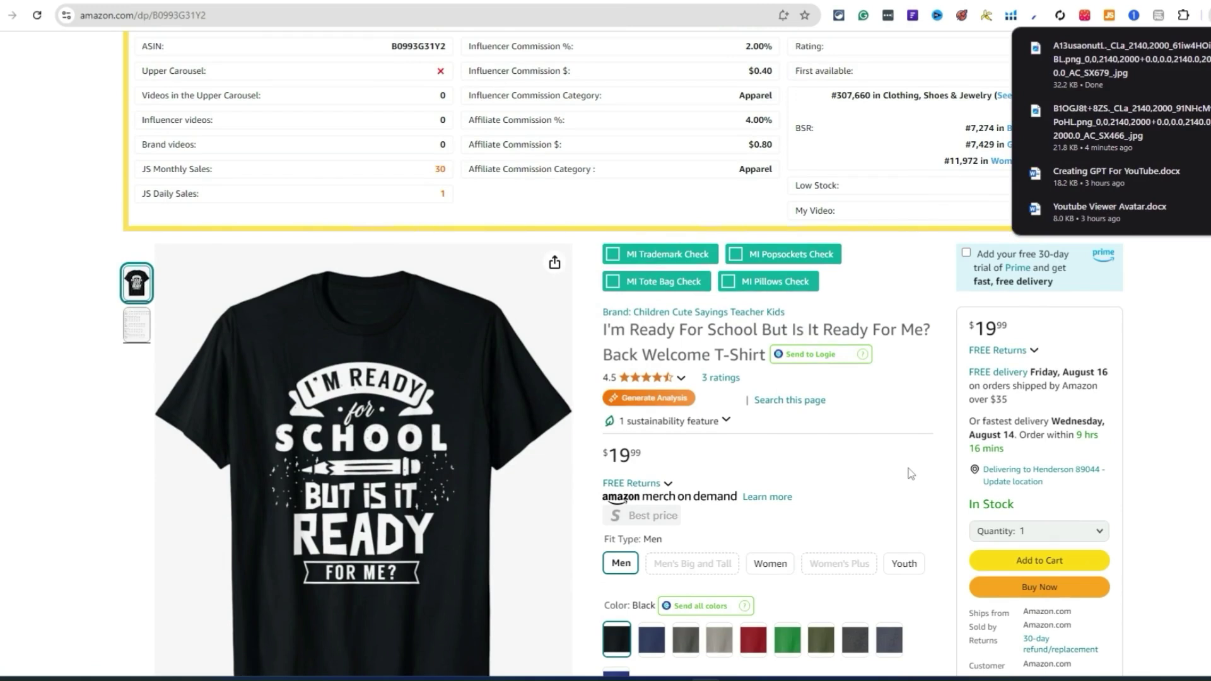
pyautogui.scroll(-2, 910, 473)
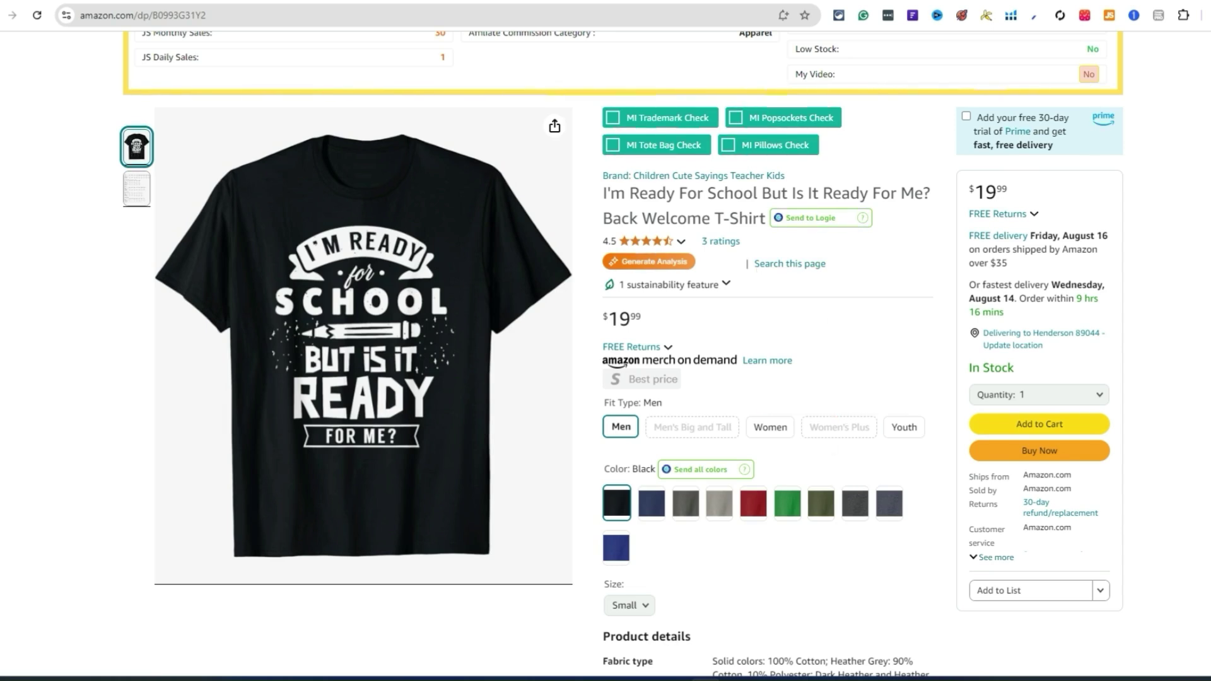
pyautogui.hotkey('alt', 'Left')
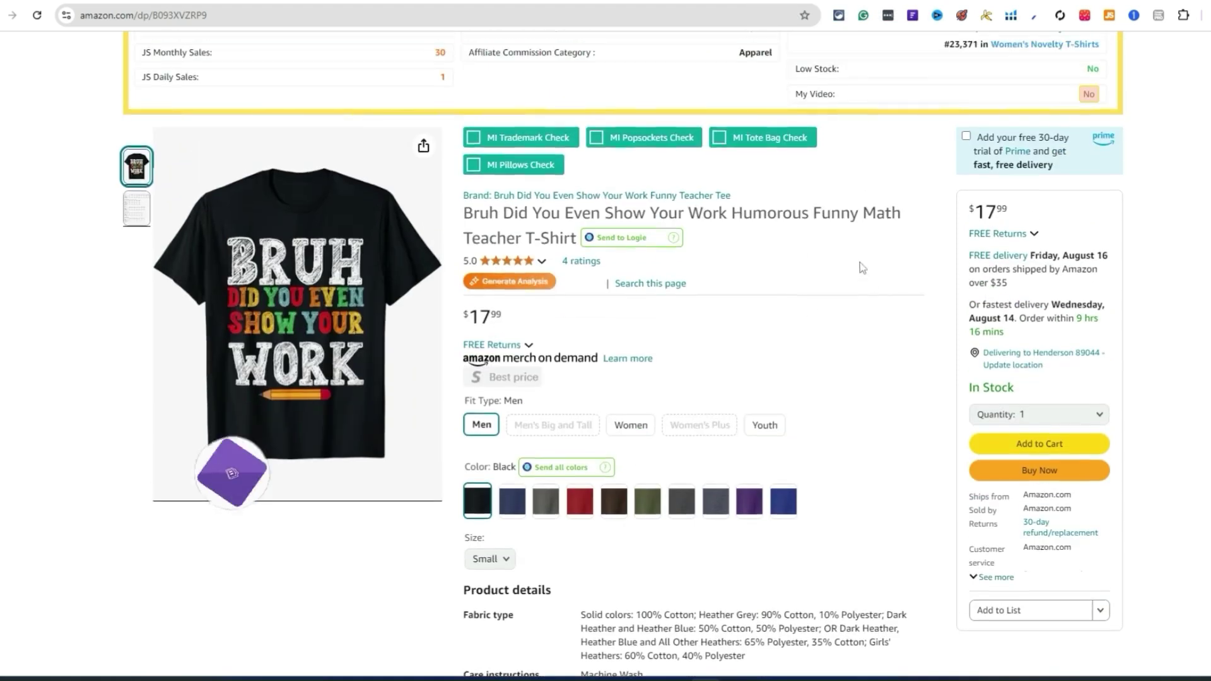
# Step: Check the Bruh title for trademarks and Google the phrase 'Bruh Did You Even Show Your Work'
pyautogui.click(558, 188)
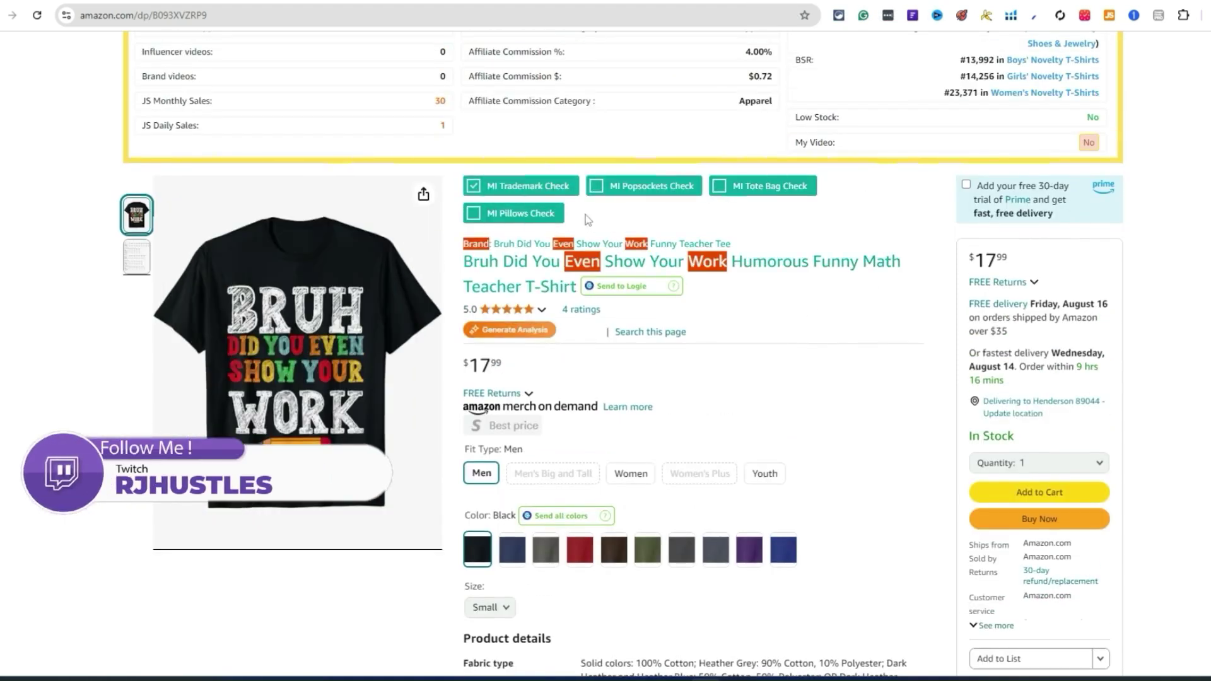
pyautogui.click(561, 187)
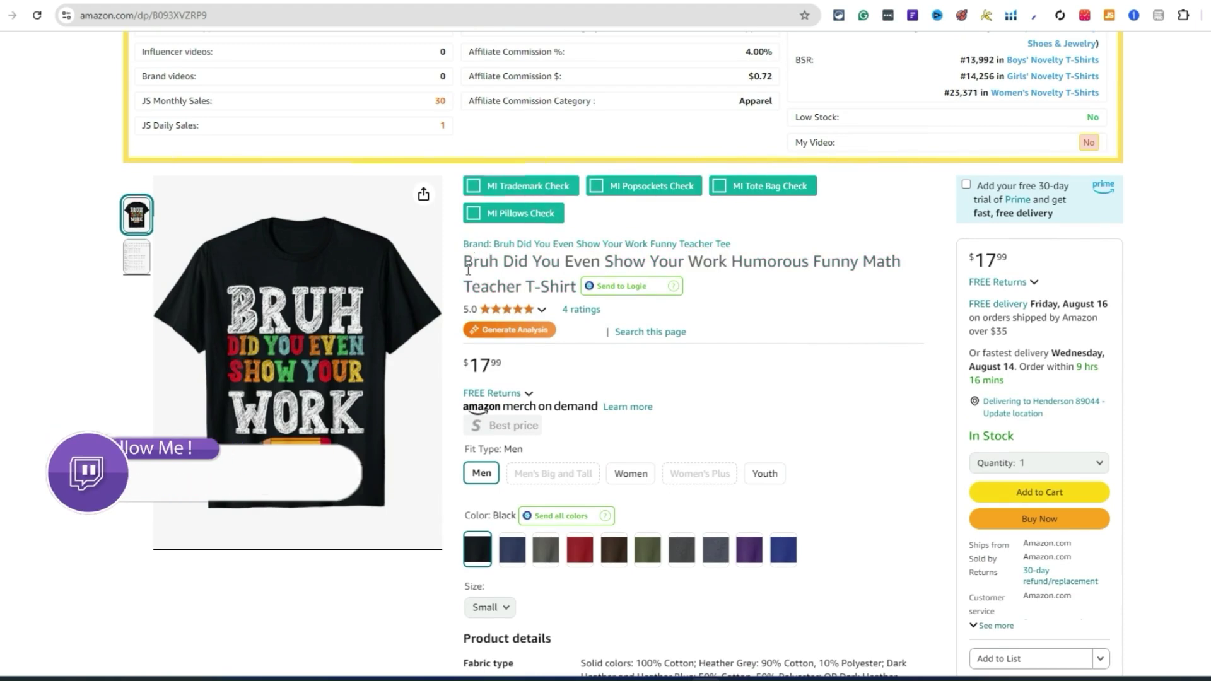
pyautogui.moveTo(465, 261); pyautogui.dragTo(724, 262)
pyautogui.rightClick(725, 259)
pyautogui.click(756, 309)
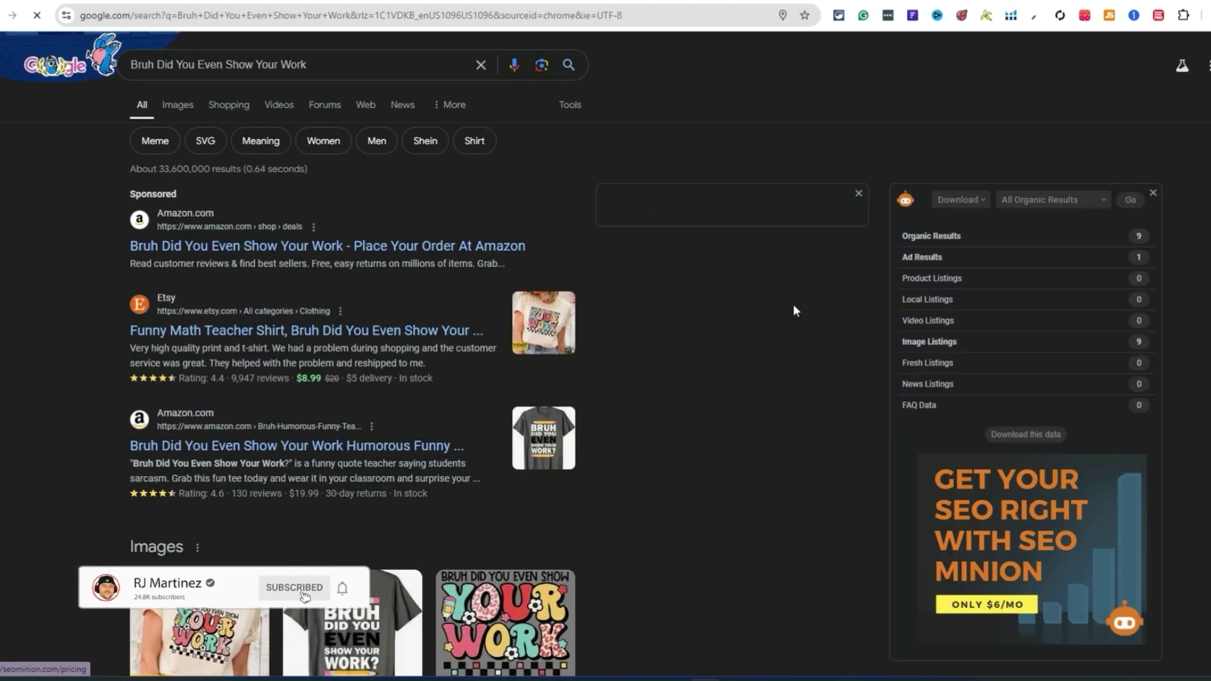
pyautogui.scroll(-10, 788, 312)
pyautogui.scroll(10, 877, 366)
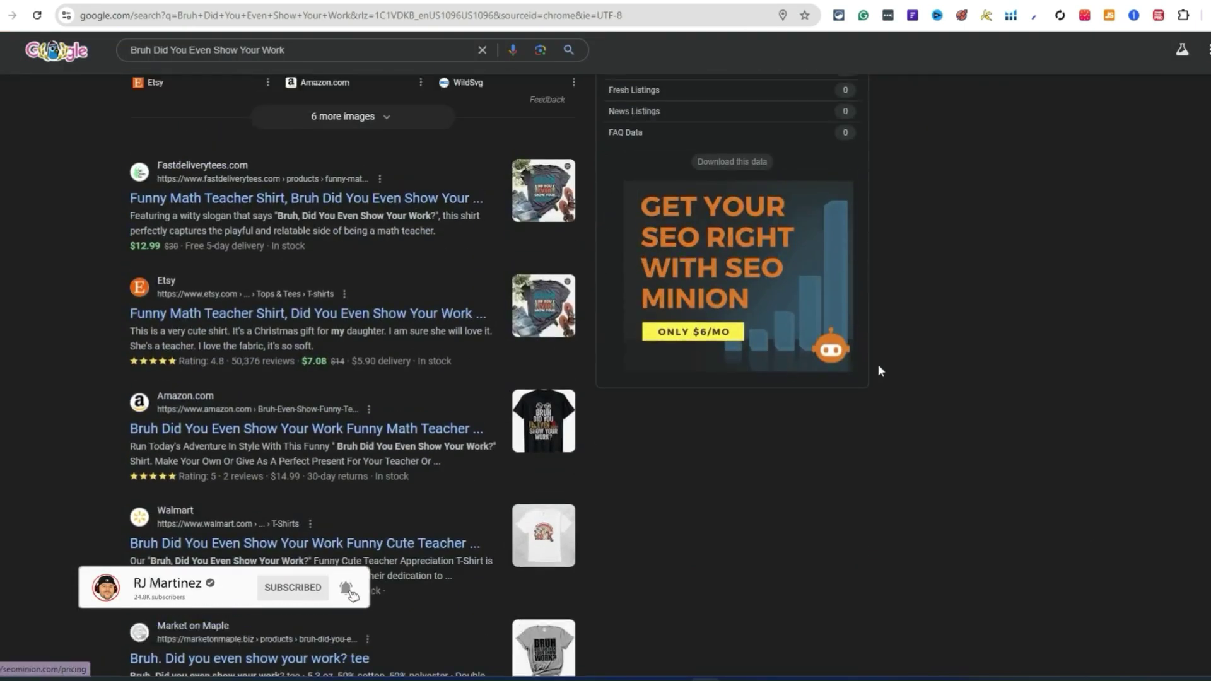
# Step: Return to the Bruh listing and save the shirt image
pyautogui.hotkey('ctrl', 'w')
pyautogui.rightClick(378, 263)
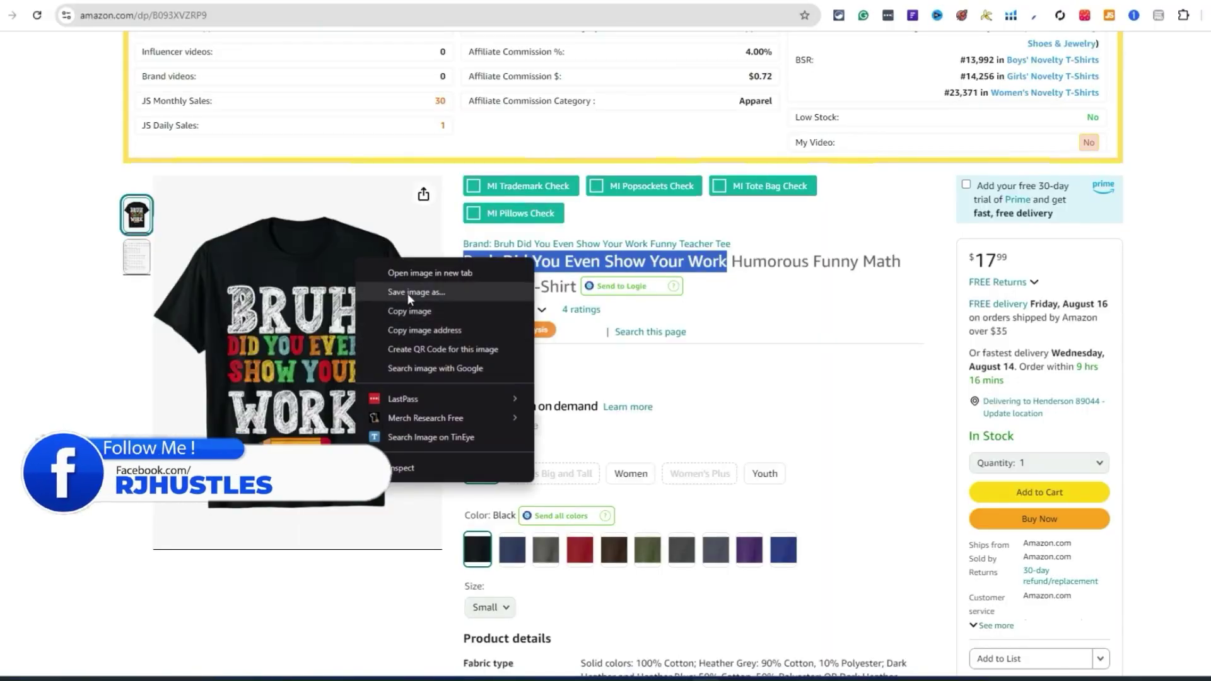
pyautogui.click(419, 292)
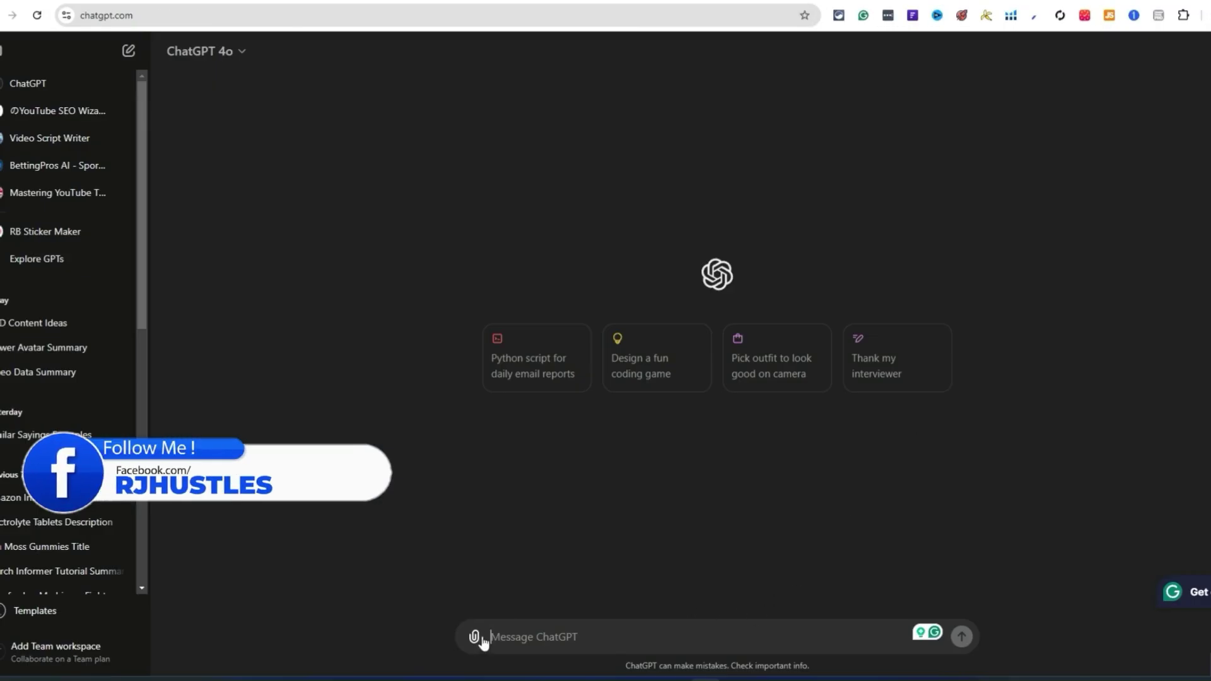
# Step: Attach a saved shirt image and ask ChatGPT 'Create 5 different tshirt sayings like this for me'
pyautogui.click(475, 637)
pyautogui.click(147, 126)
pyautogui.keyDown('ctrl'); pyautogui.click(192, 126); pyautogui.keyUp('ctrl')
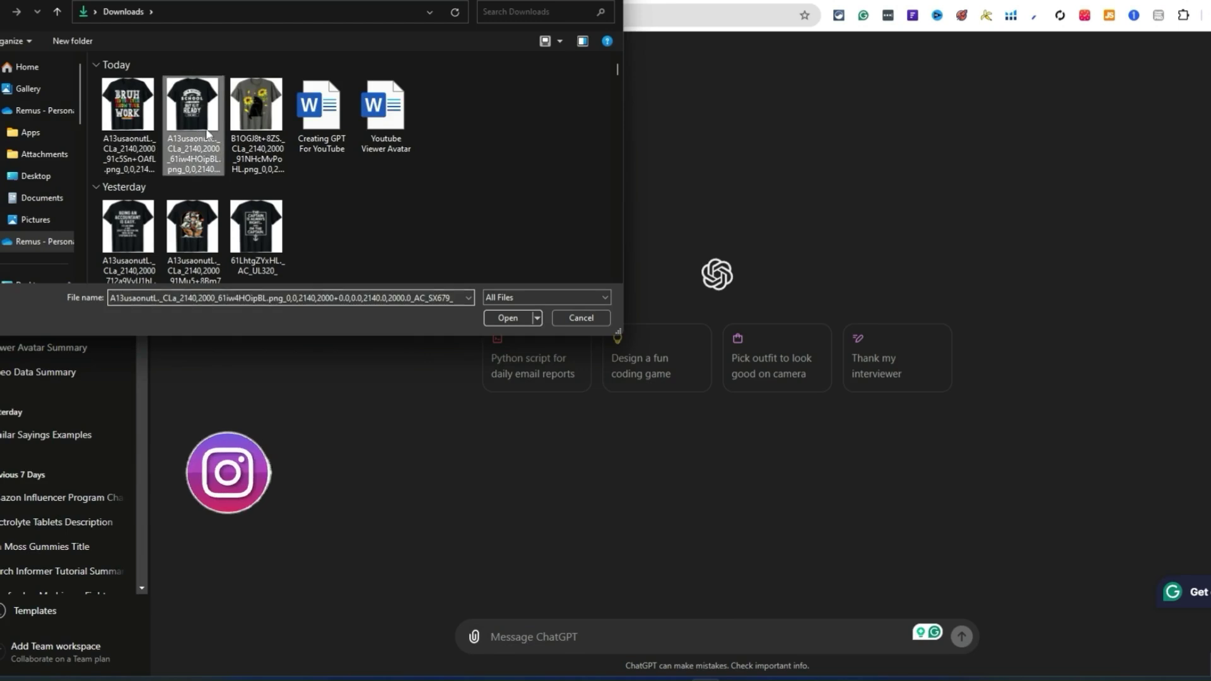
pyautogui.click(508, 318)
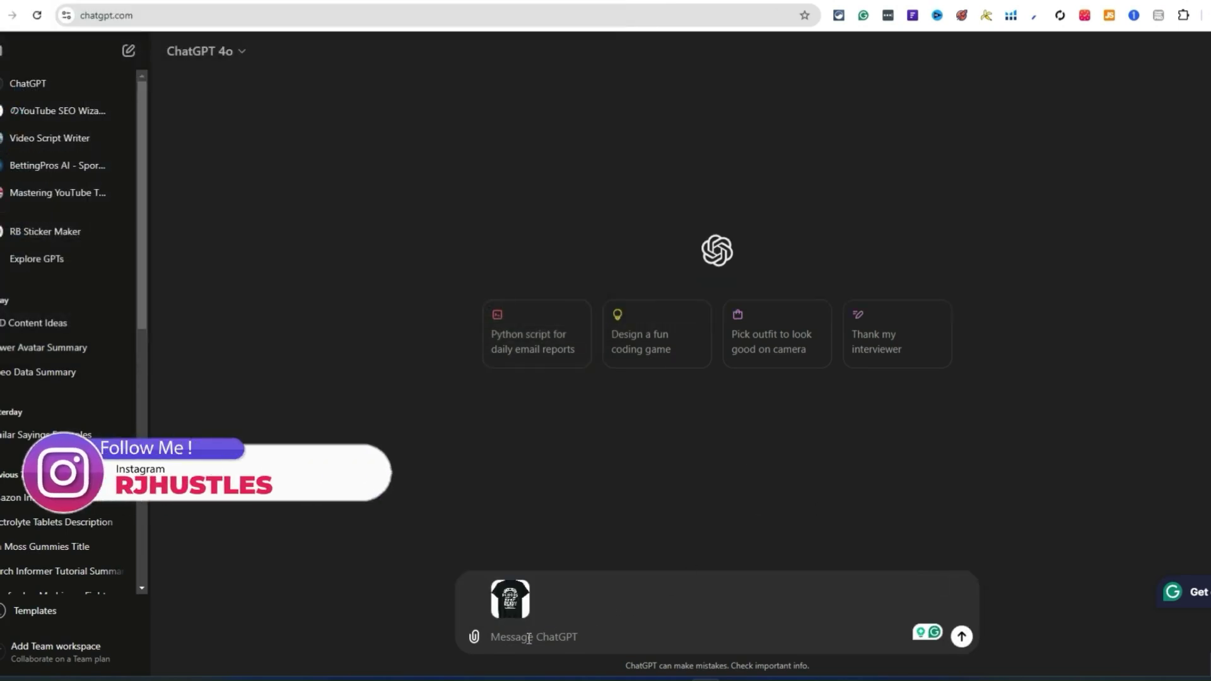
pyautogui.write('Cre')
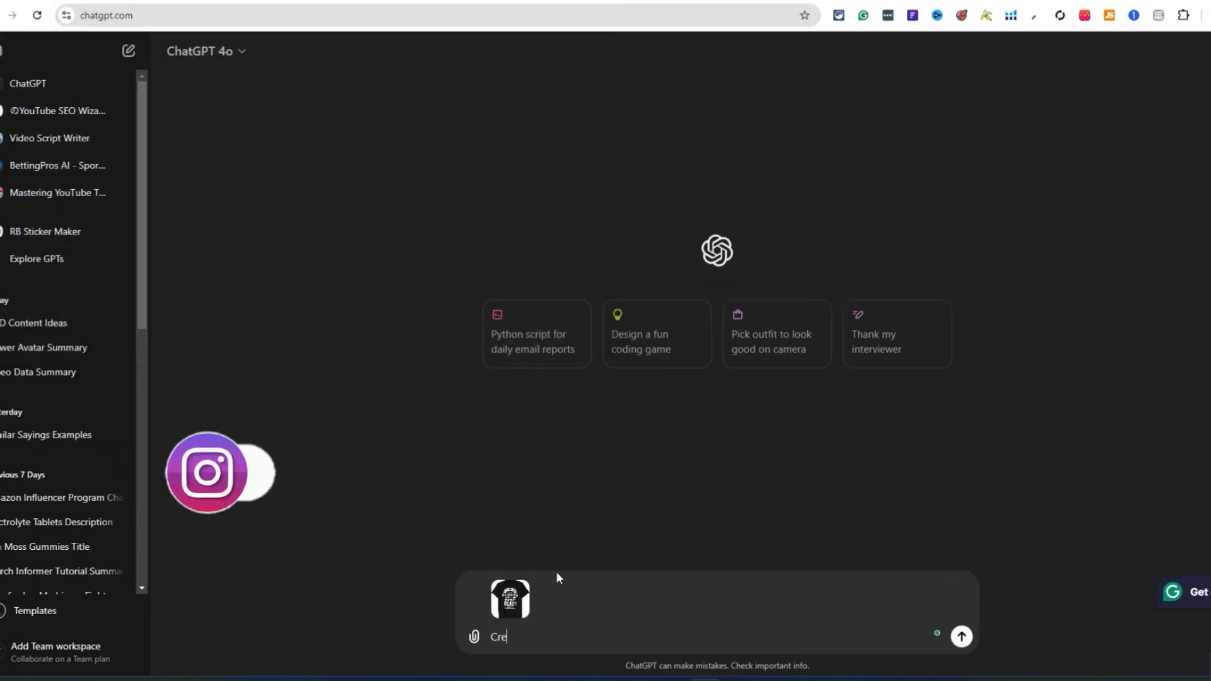
pyautogui.write('ate 5 differ')
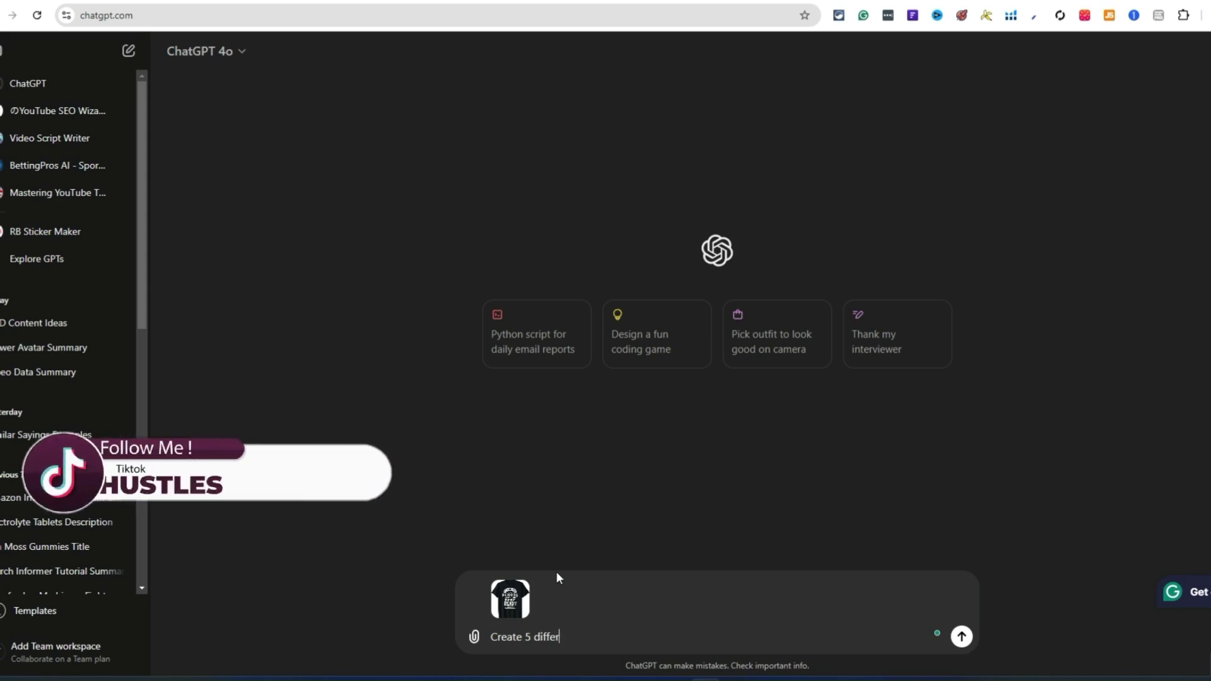
pyautogui.write('ent tshirt sayi')
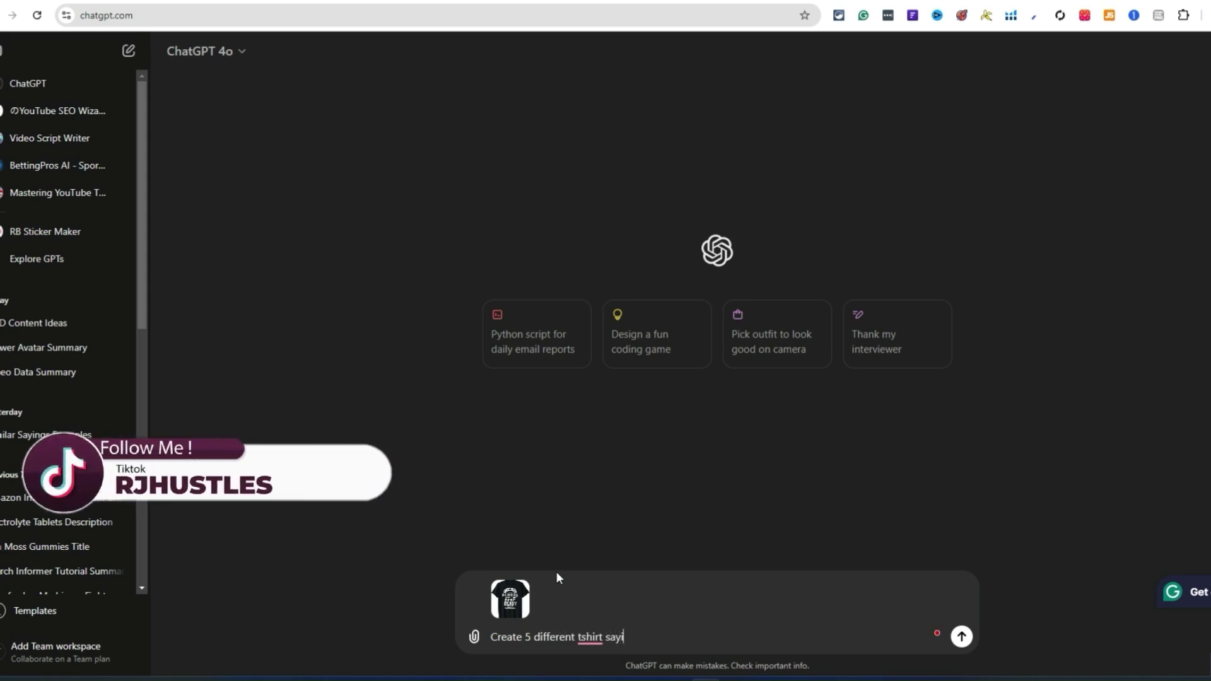
pyautogui.write('ngs like this for me')
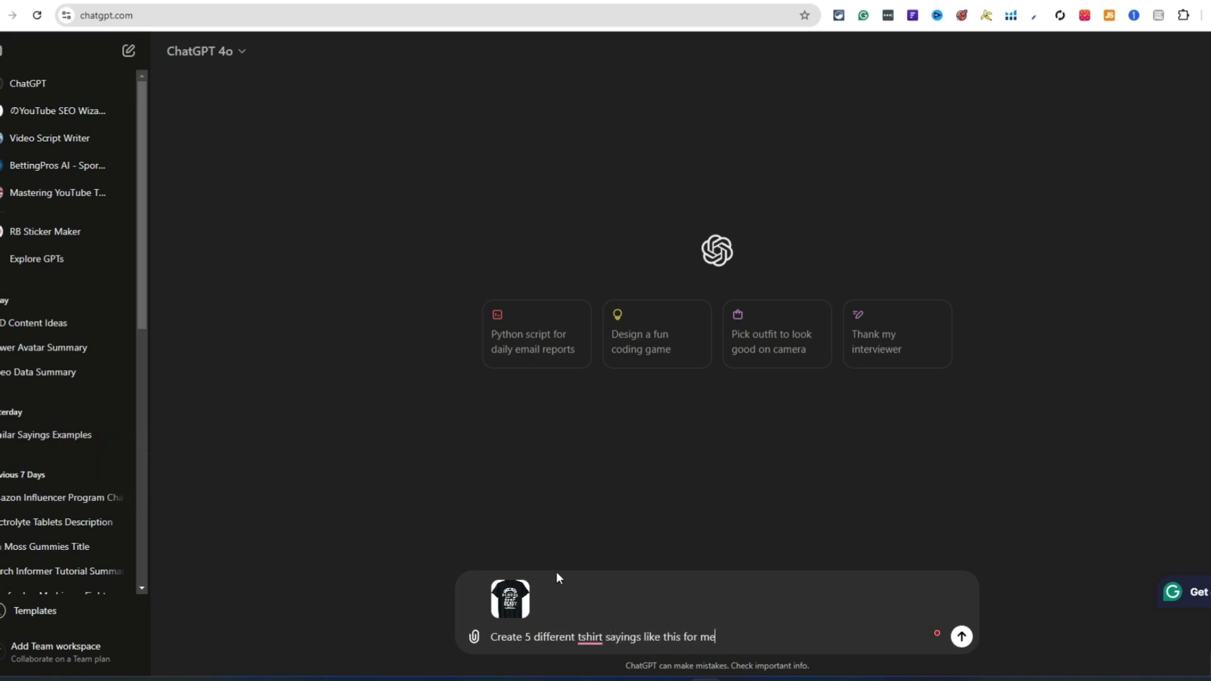
pyautogui.press('Return')
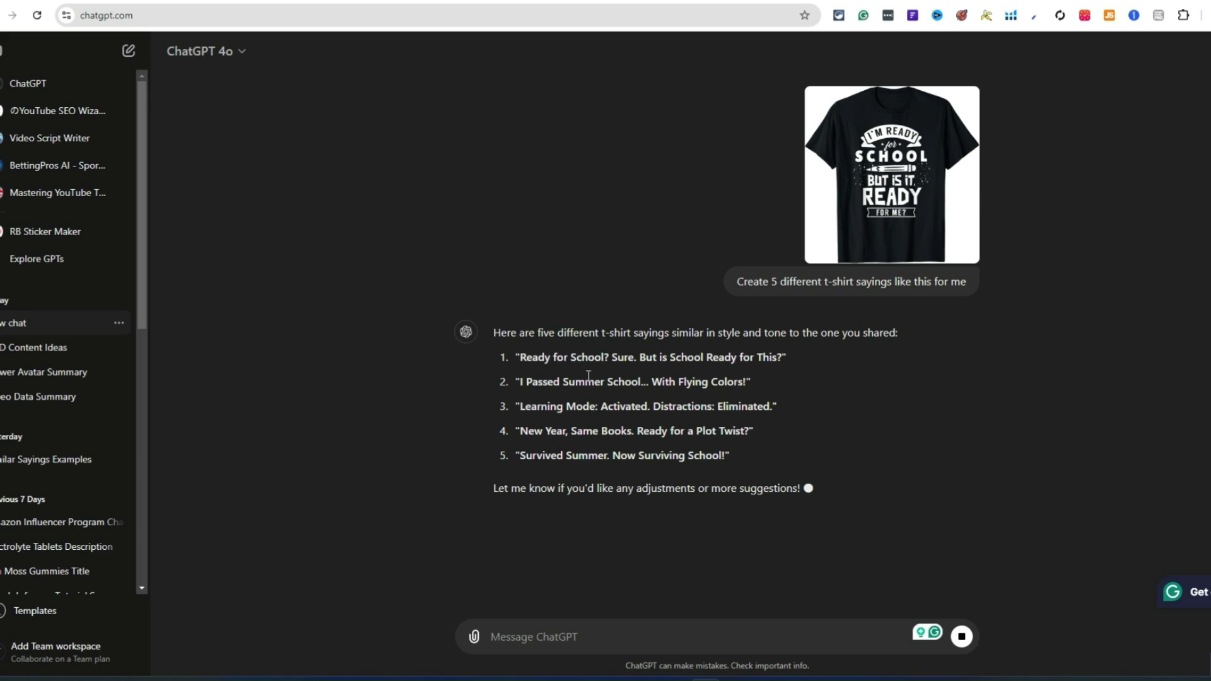
# Step: Copy the five suggested sayings from ChatGPT's reply
pyautogui.moveTo(740, 462); pyautogui.dragTo(513, 357)
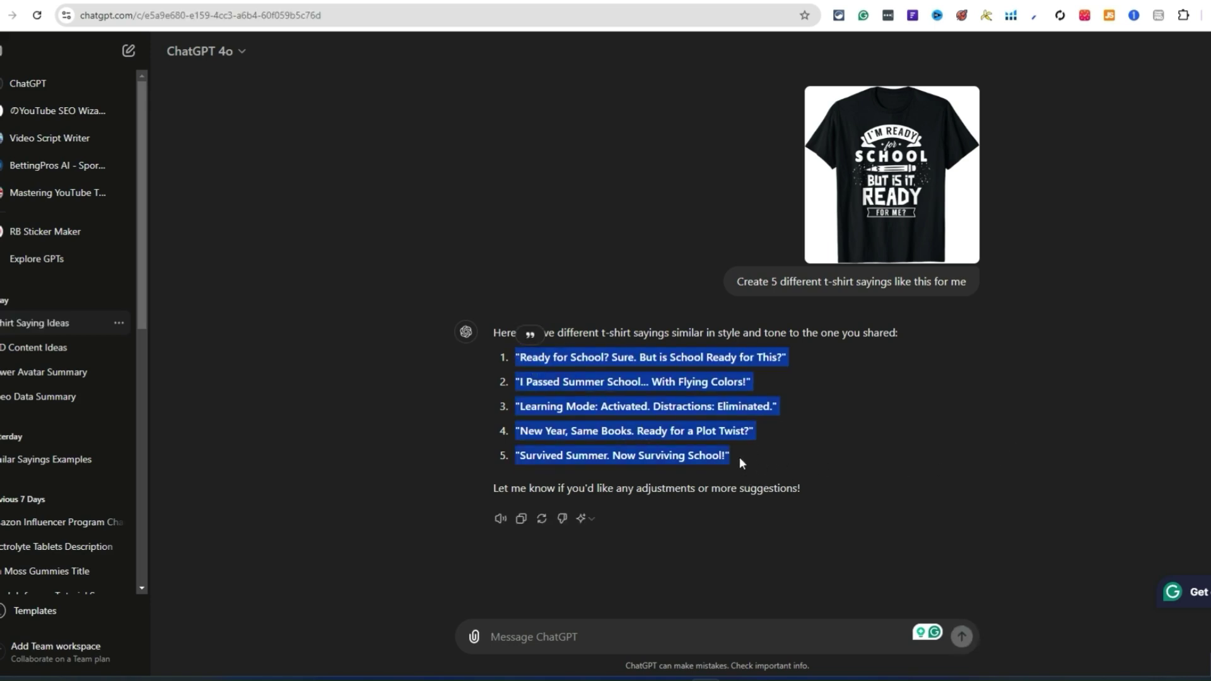
pyautogui.rightClick(744, 378)
pyautogui.click(749, 391)
# Step: Paste the five sayings into TMhunt's Split Search, strip their quote marks, and search
pyautogui.hotkey('ctrl', 'Tab')
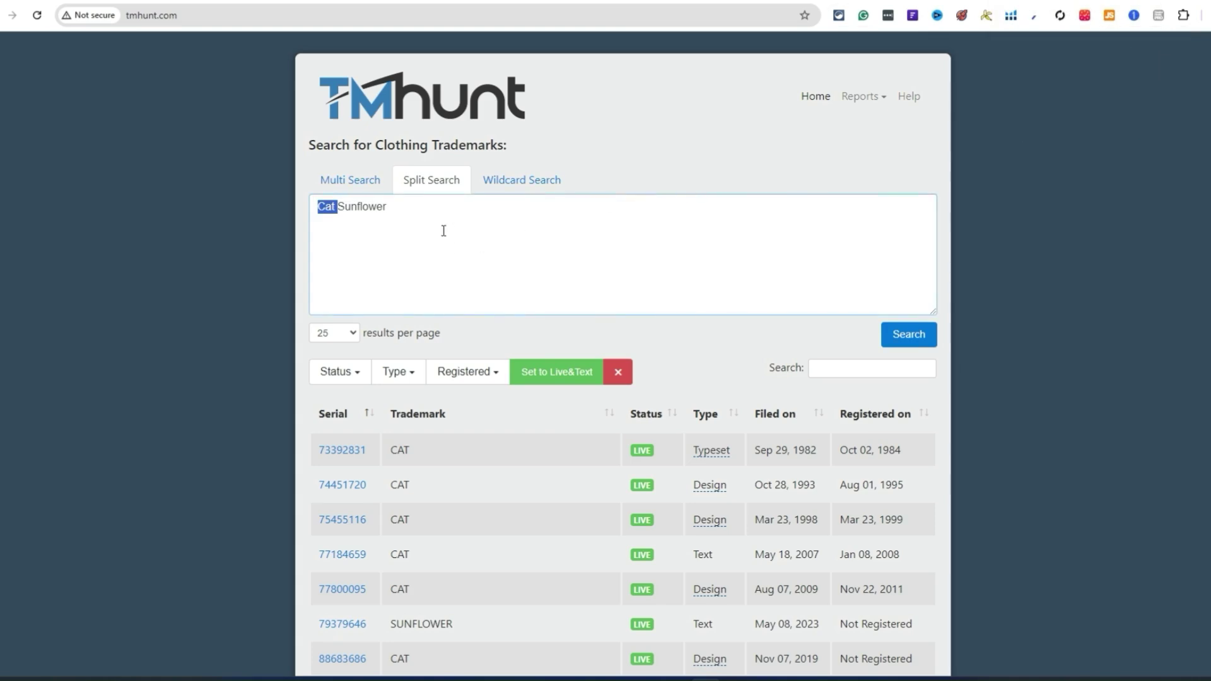
pyautogui.hotkey('ctrl', 'v')
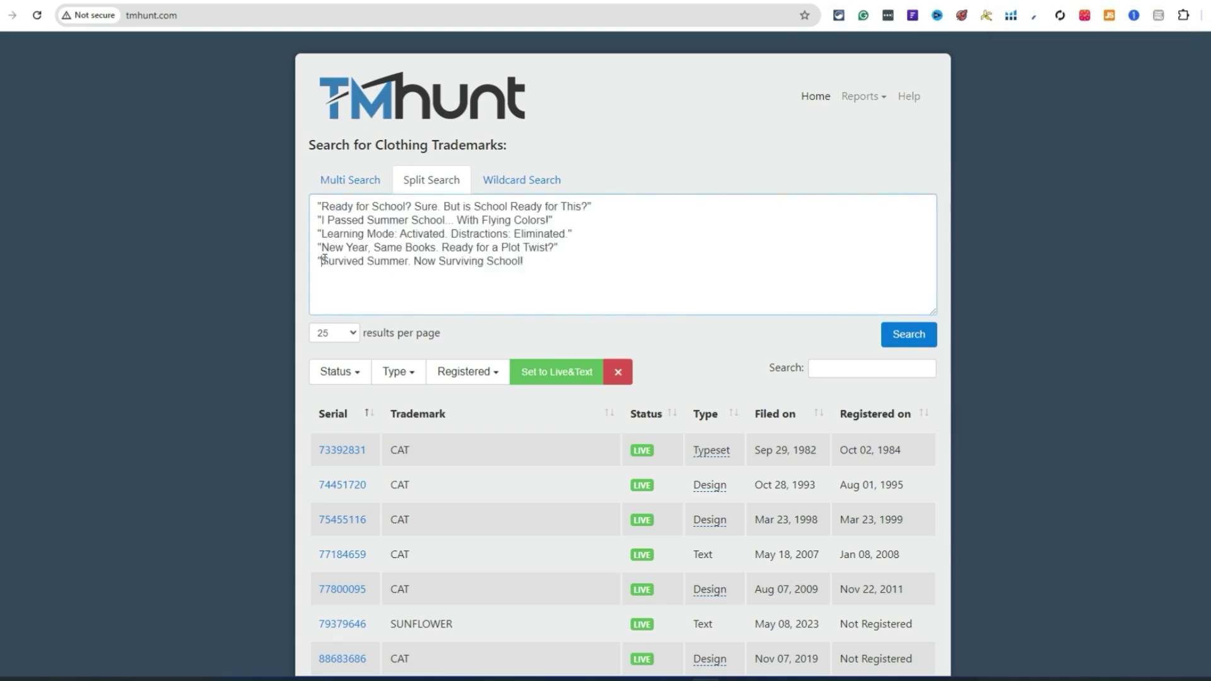
pyautogui.click(577, 233)
pyautogui.press('BackSpace')
pyautogui.click(322, 233)
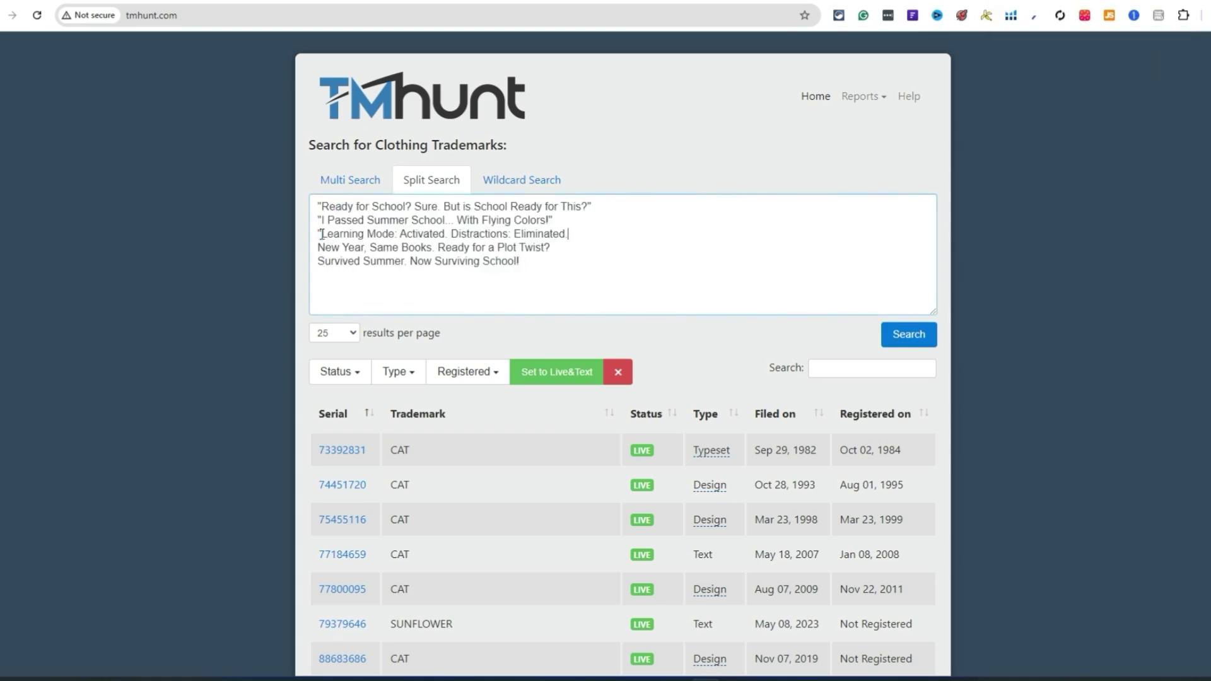
pyautogui.press('BackSpace')
pyautogui.click(553, 220)
pyautogui.press('BackSpace')
pyautogui.click(323, 220)
pyautogui.press('BackSpace')
pyautogui.press('Left')
pyautogui.press('BackSpace')
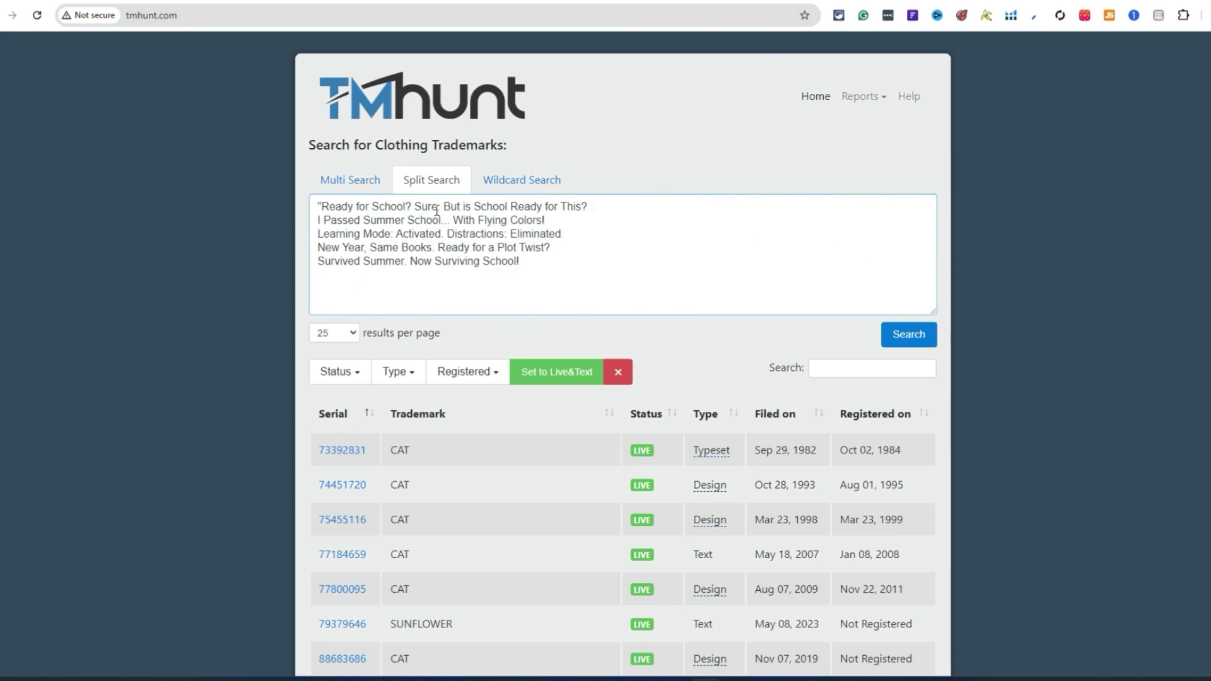
pyautogui.click(323, 206)
pyautogui.press('BackSpace')
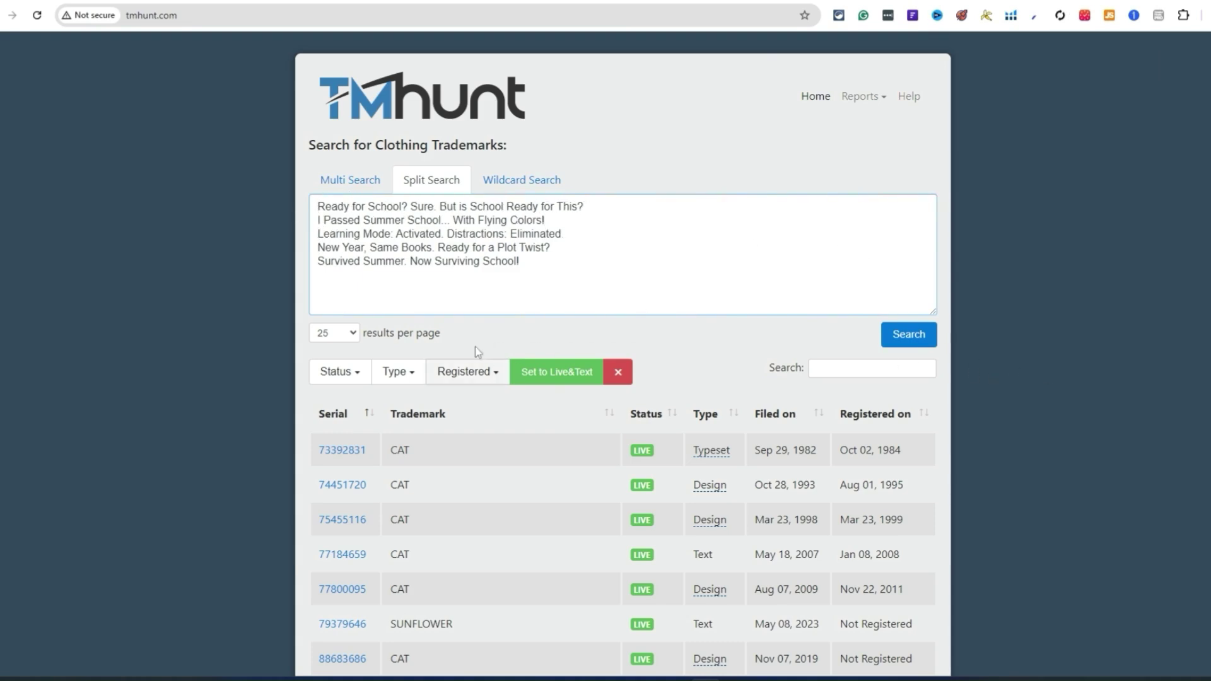
pyautogui.click(912, 334)
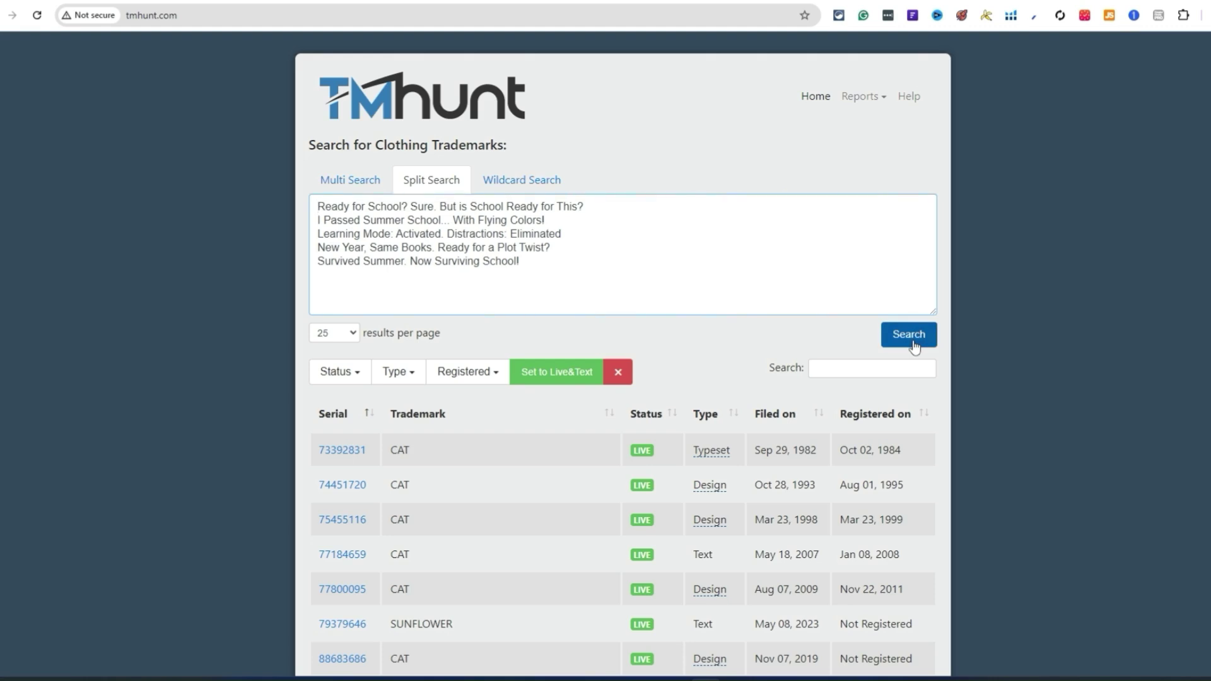
# Step: Show 100 results per page and filter Status to Live
pyautogui.click(334, 333)
pyautogui.click(325, 385)
pyautogui.scroll(-3, 325, 391)
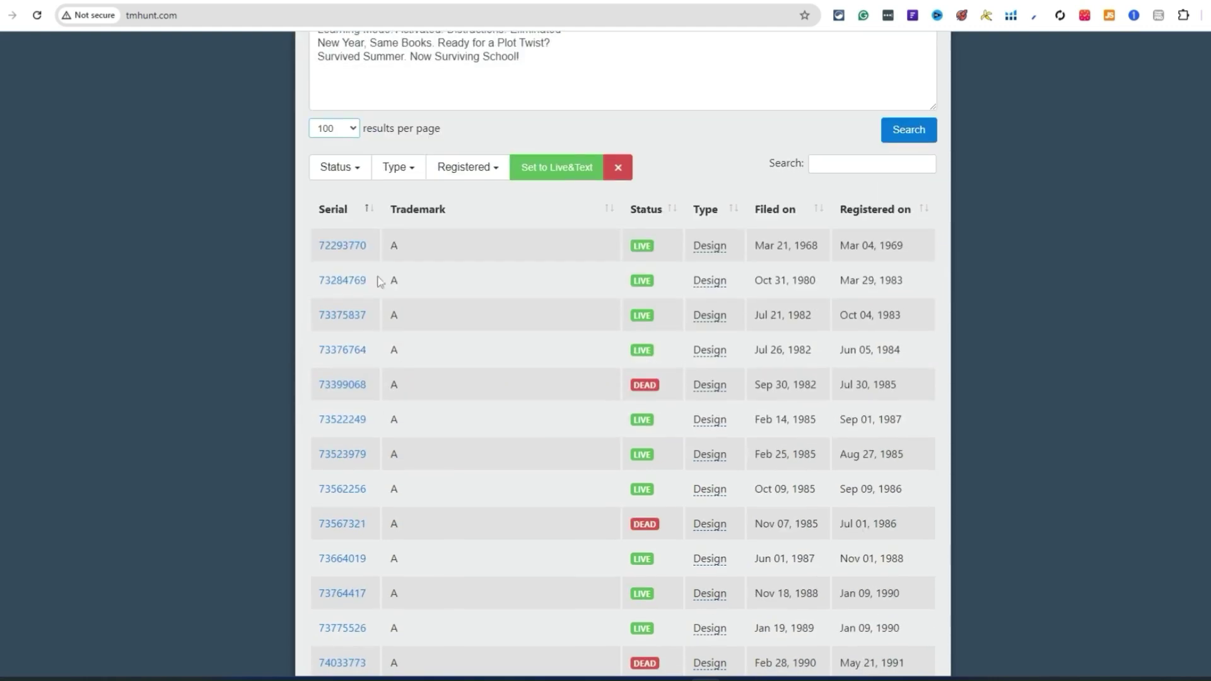
pyautogui.click(339, 167)
pyautogui.click(353, 219)
pyautogui.scroll(-20, 500, 503)
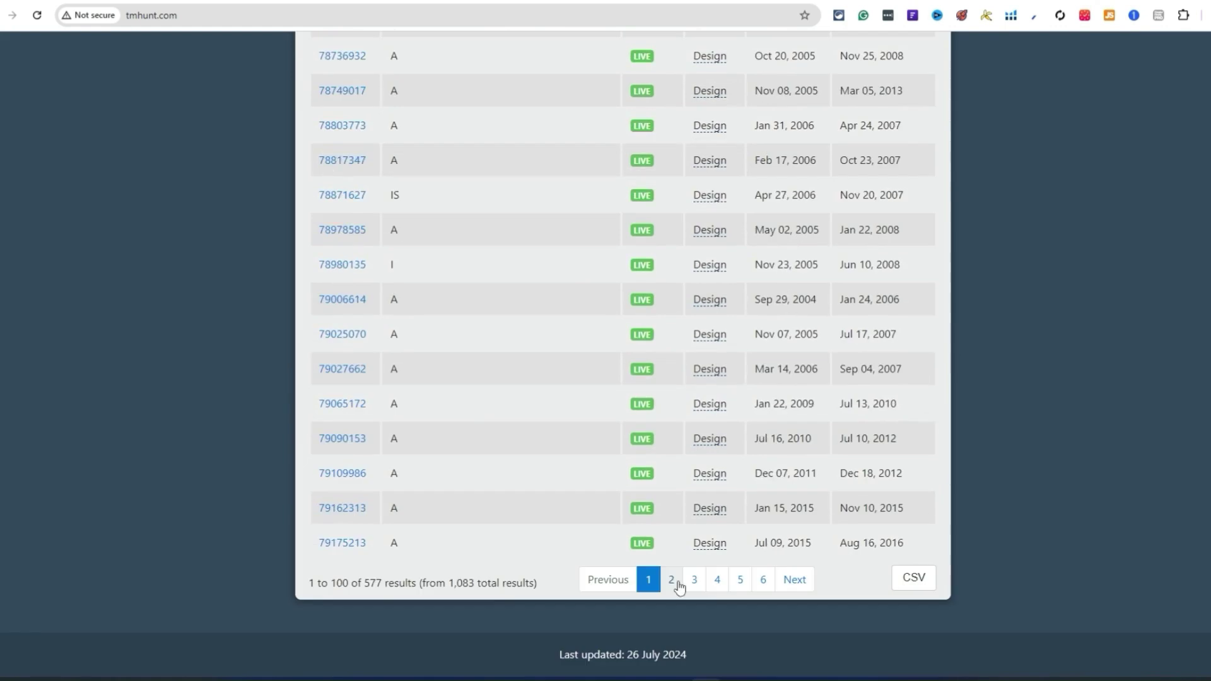
# Step: Page through the live results from 101 up to 577, then return to ChatGPT
pyautogui.click(679, 584)
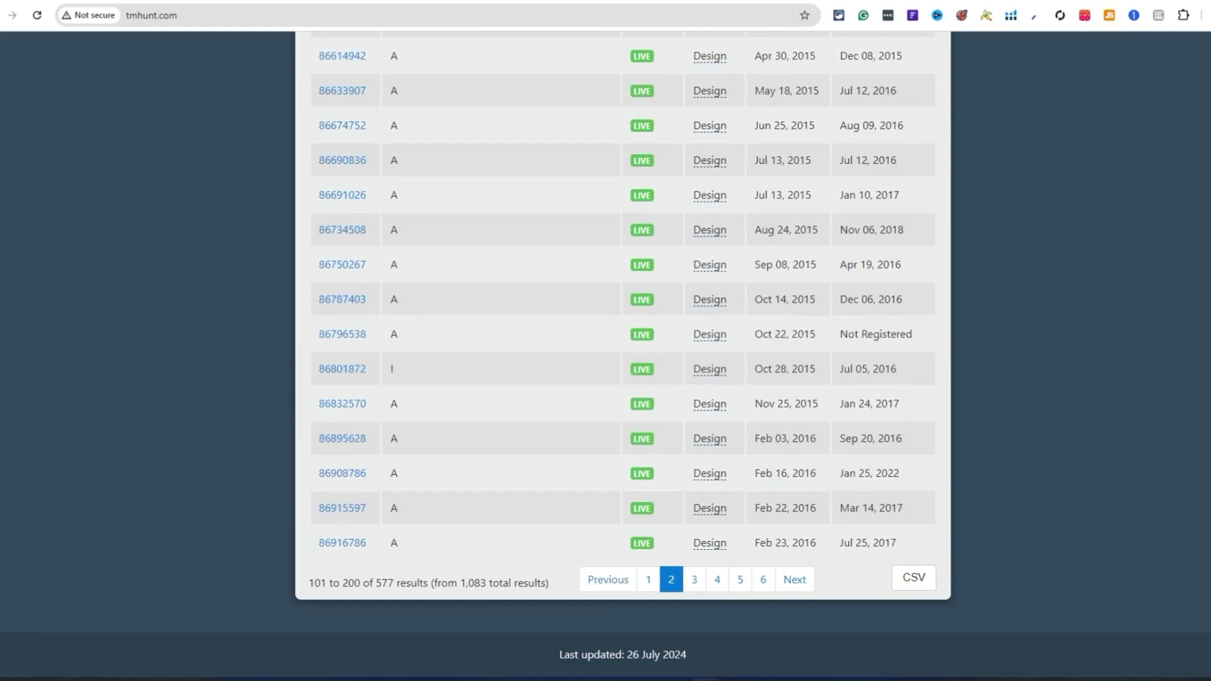
pyautogui.scroll(2, 1089, 611)
pyautogui.scroll(-20, 792, 606)
pyautogui.click(695, 586)
pyautogui.scroll(20, 623, 353)
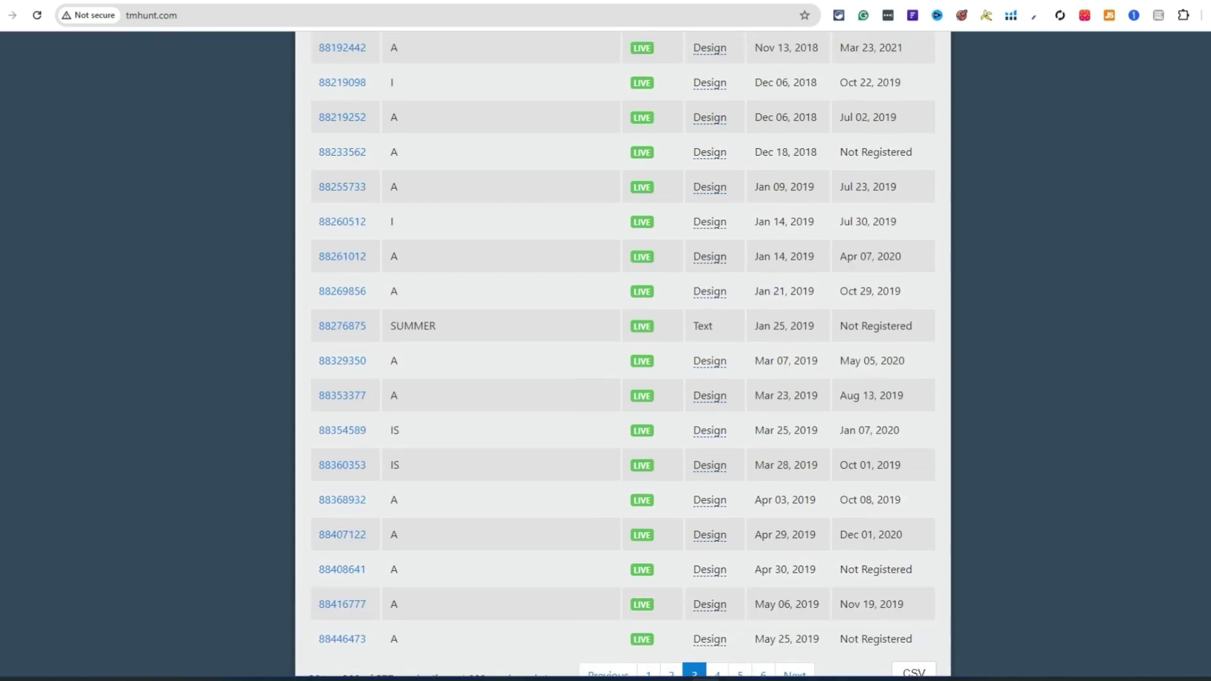
pyautogui.scroll(10, 623, 354)
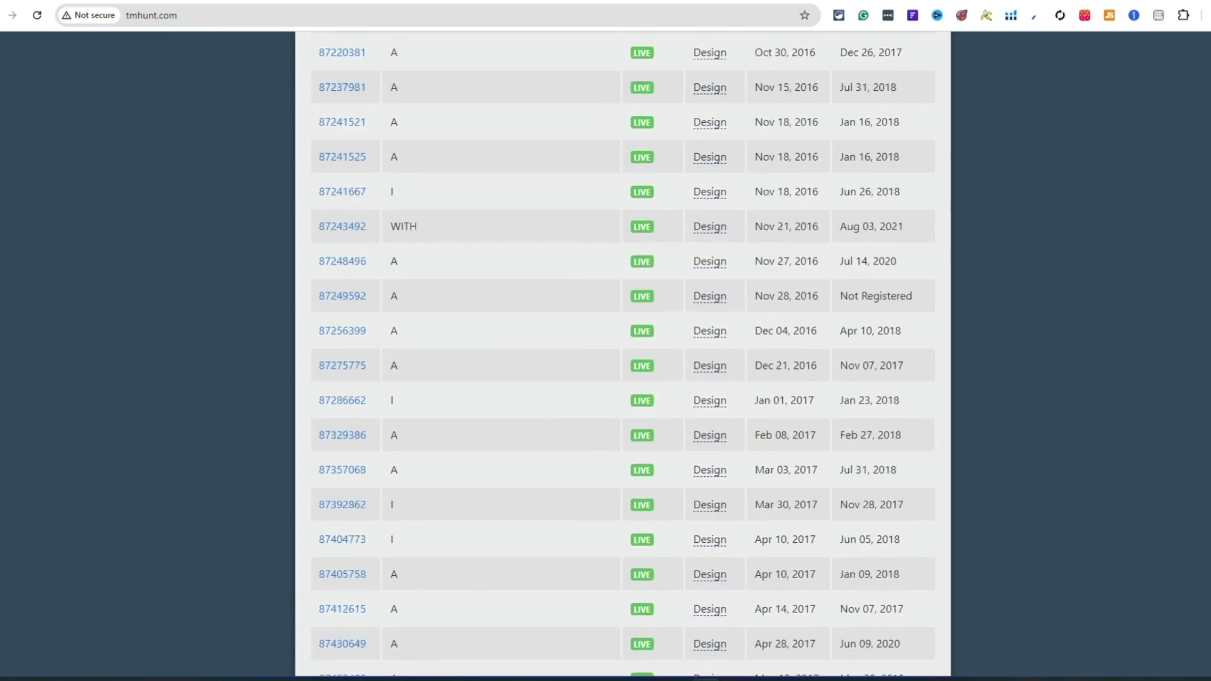
pyautogui.scroll(-20, 623, 354)
pyautogui.scroll(-6, 706, 606)
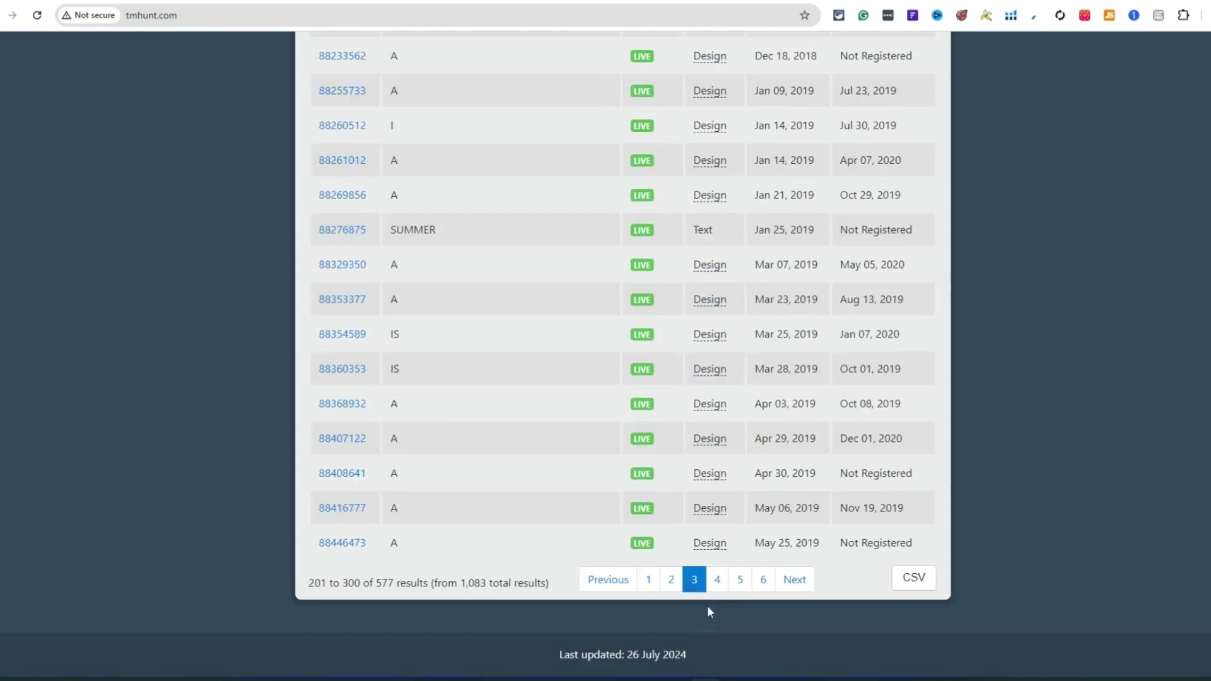
pyautogui.click(717, 580)
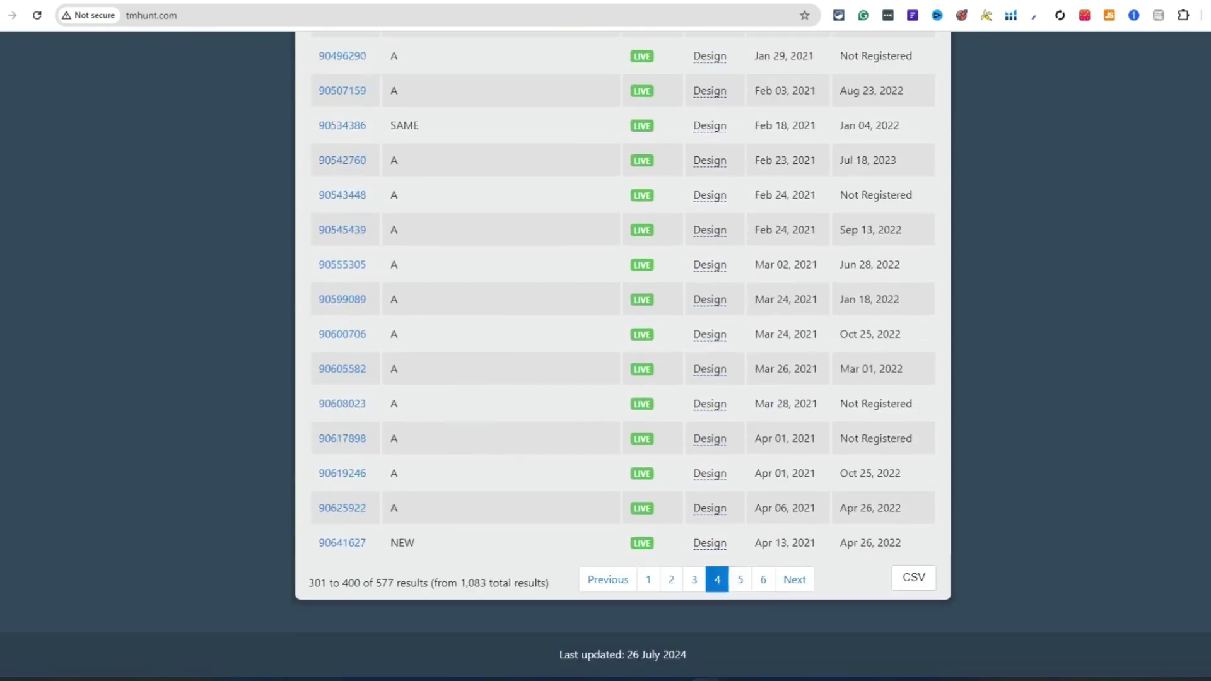
pyautogui.click(740, 579)
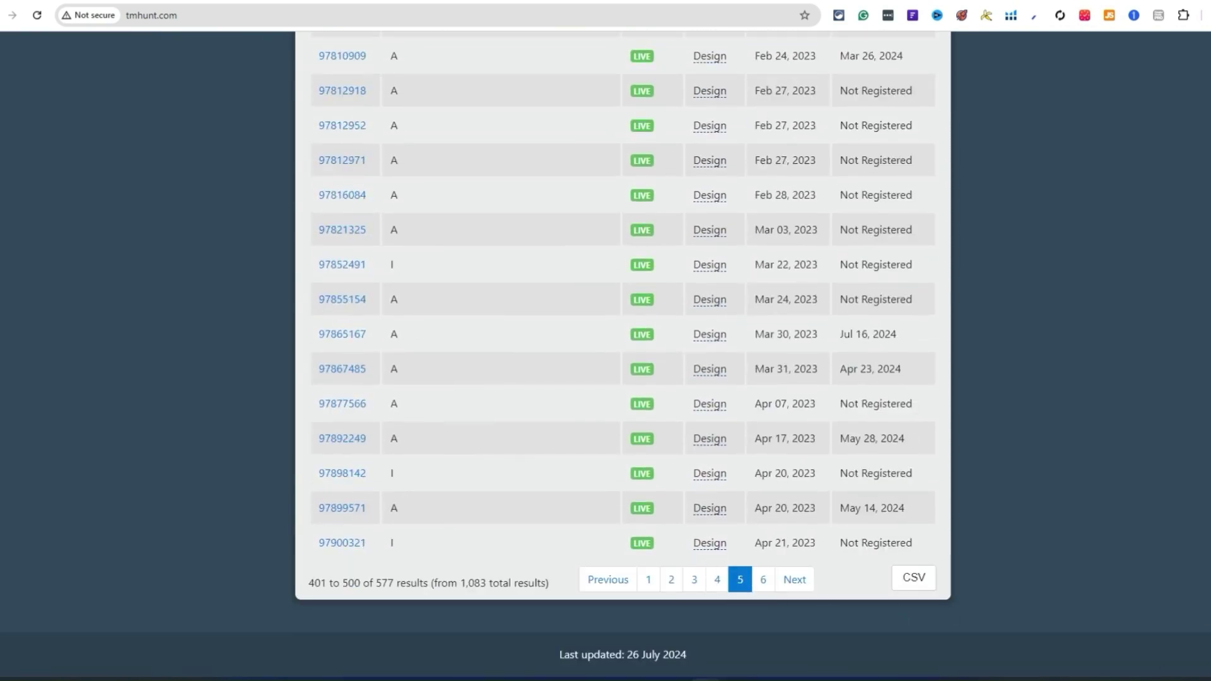
pyautogui.scroll(20, 964, 639)
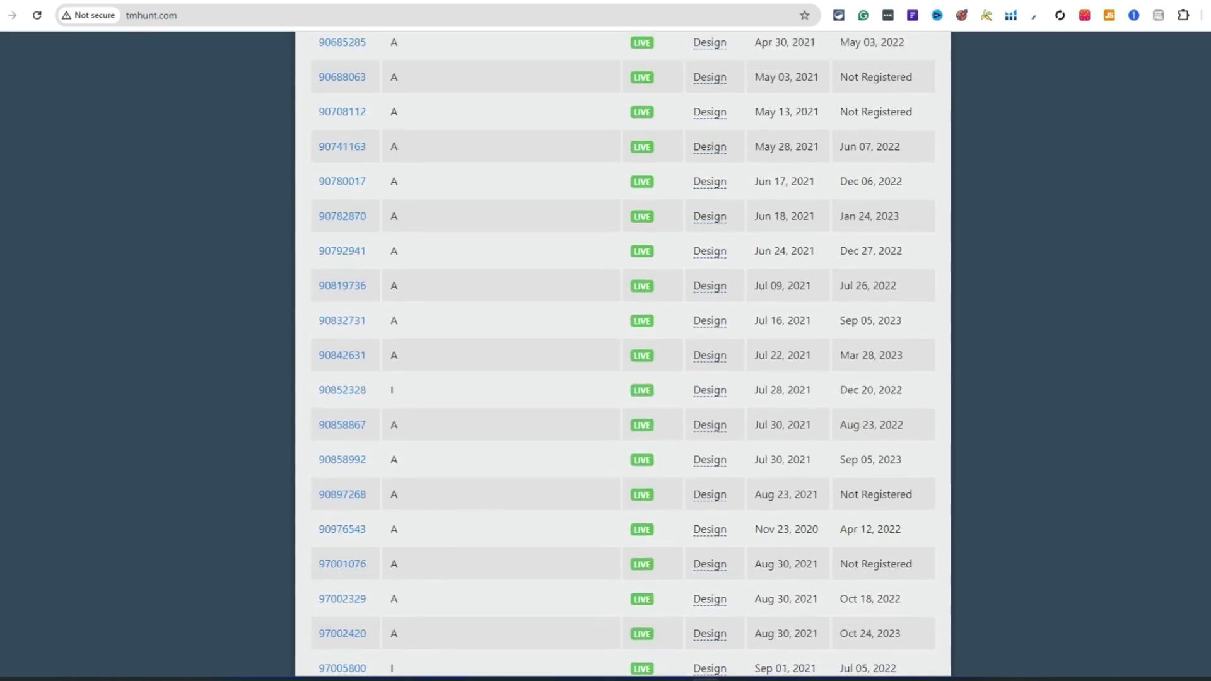
pyautogui.scroll(-20, 964, 639)
pyautogui.scroll(-4, 770, 633)
pyautogui.click(763, 580)
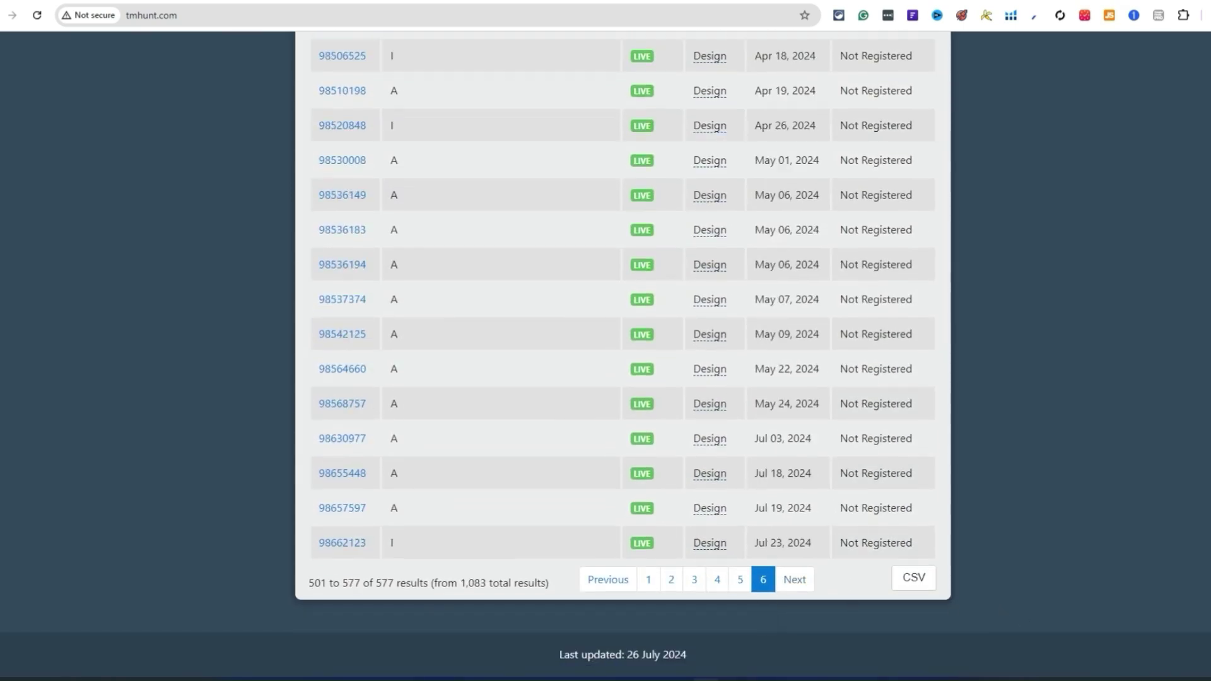
pyautogui.scroll(20, 625, 353)
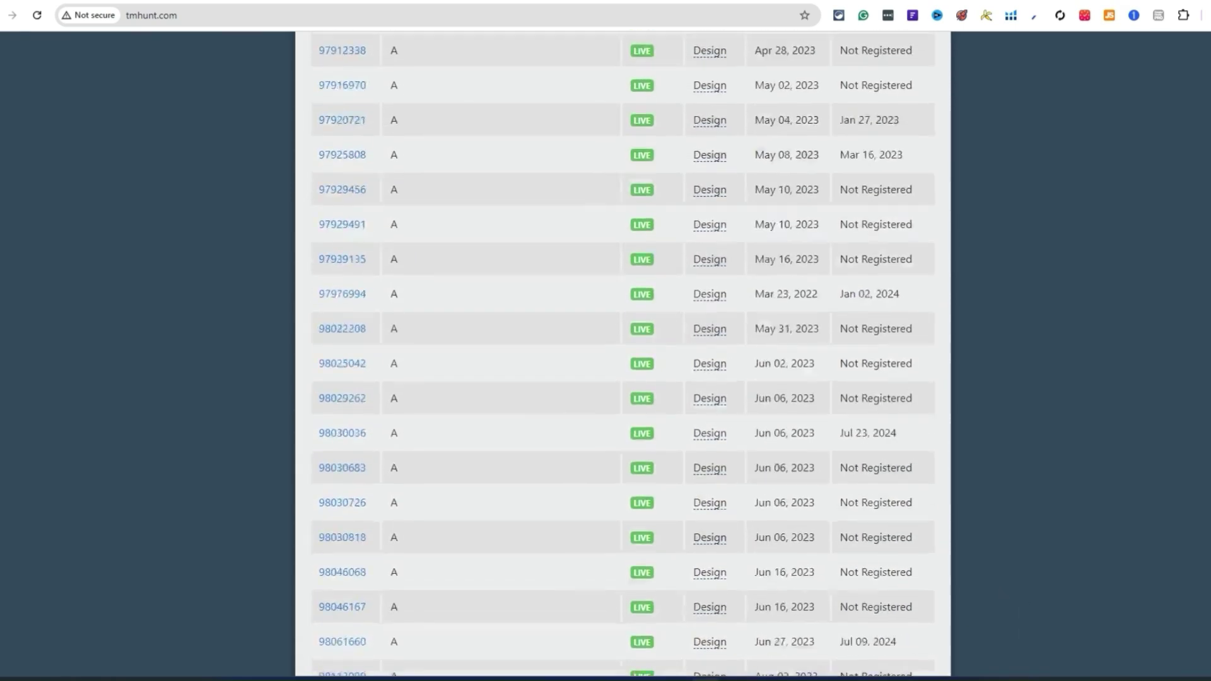
pyautogui.hotkey('ctrl', 'shift', 'Tab')
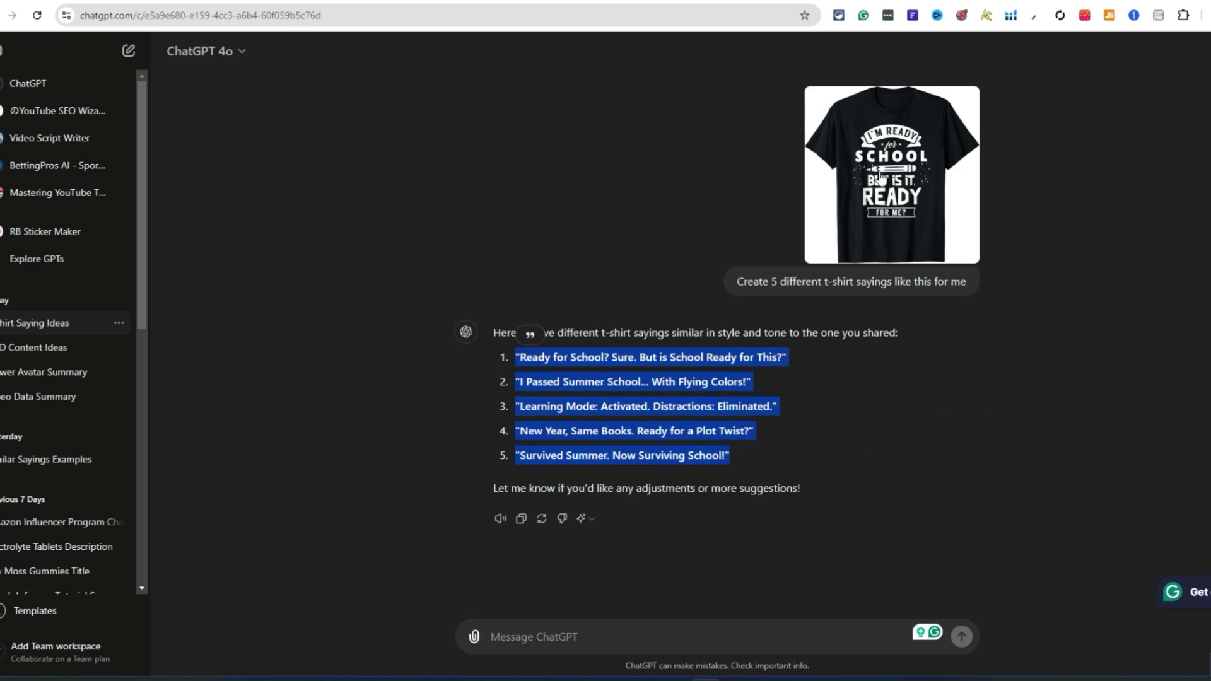
# Step: Ask ChatGPT 'Give me 5 more ideas' for additional t-shirt sayings
pyautogui.click(676, 436)
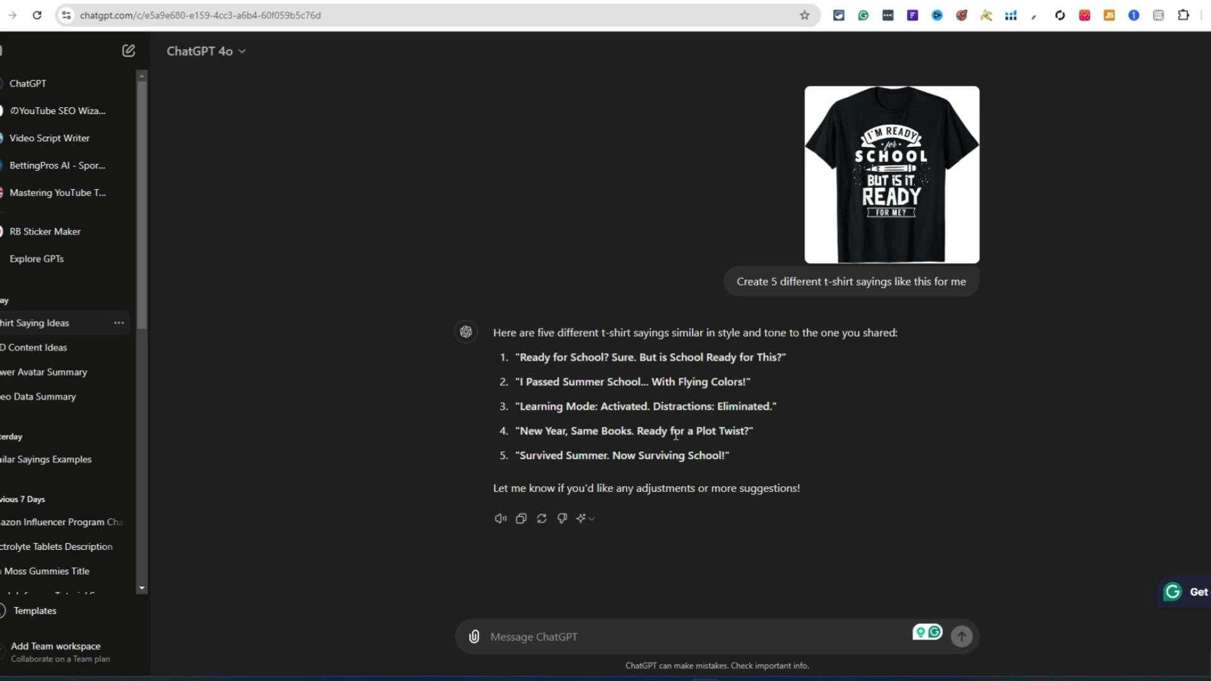
pyautogui.click(622, 652)
pyautogui.write('Crea')
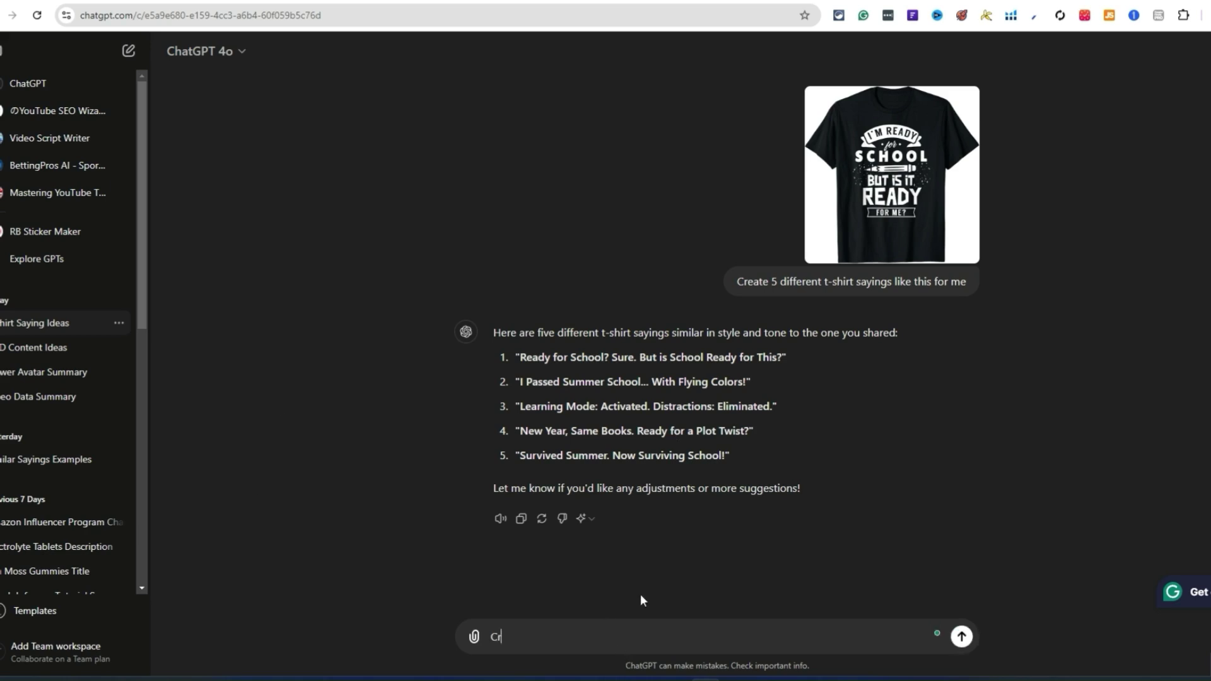
pyautogui.press('BackSpace')
pyautogui.press('BackSpace')
pyautogui.press('BackSpace')
pyautogui.press('BackSpace')
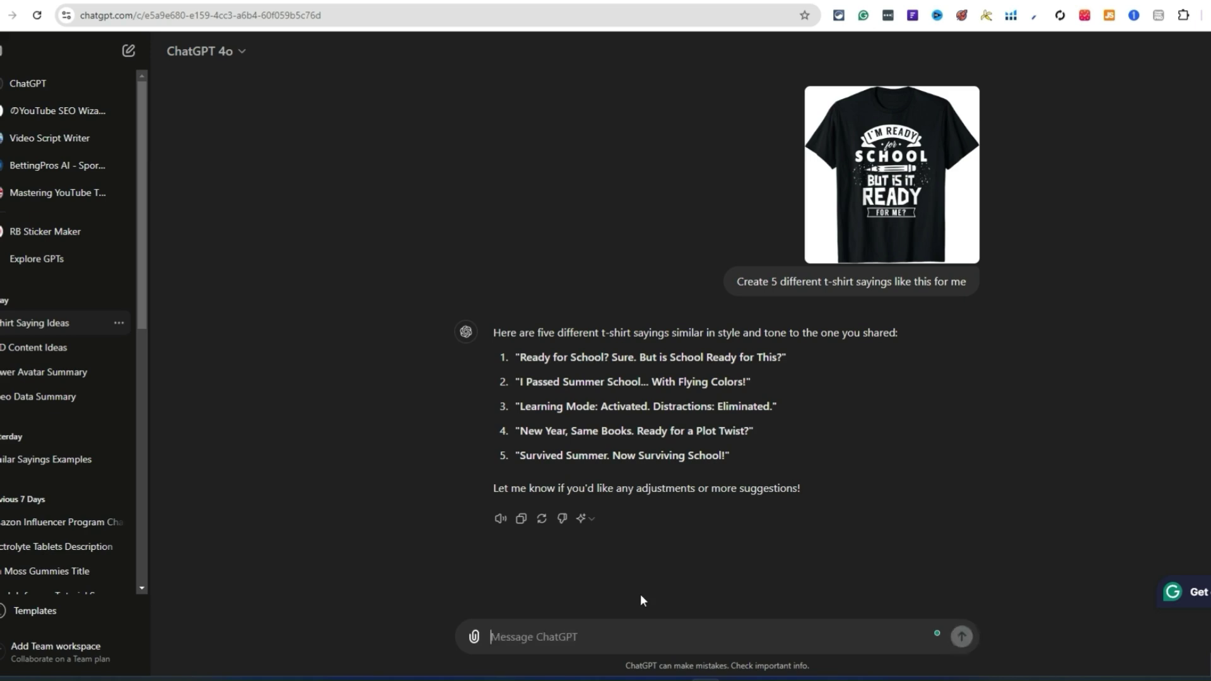
pyautogui.write('Give me 5 ')
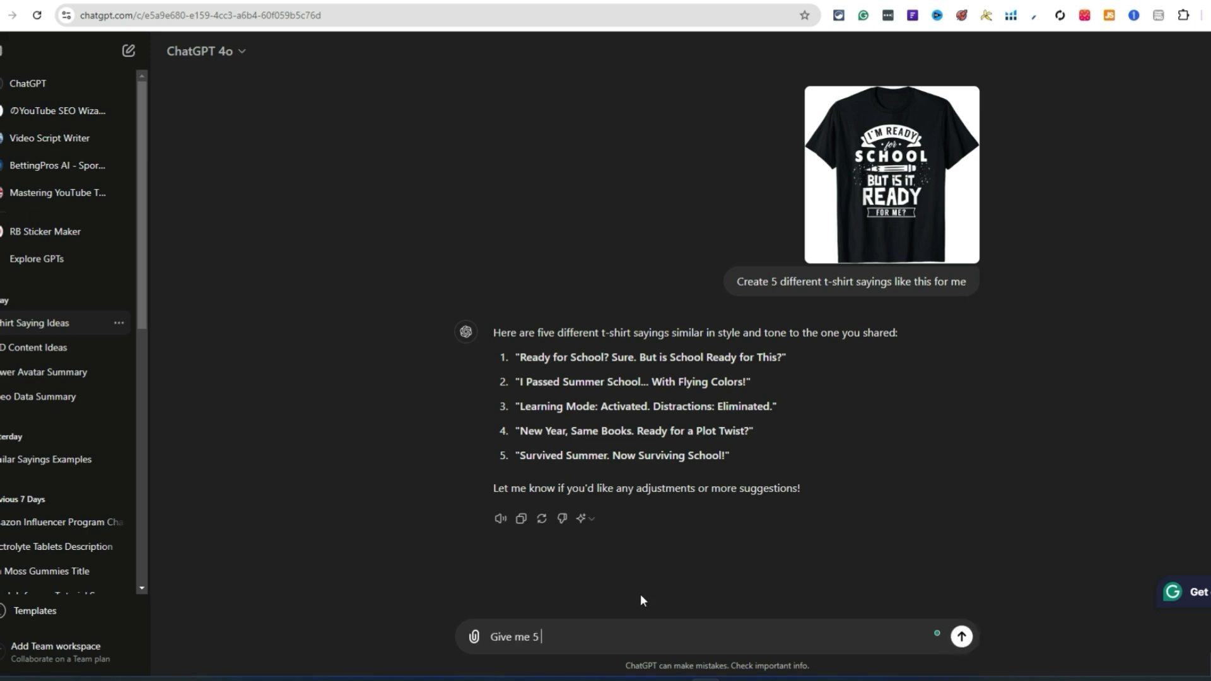
pyautogui.write('more ideas')
pyautogui.press('Return')
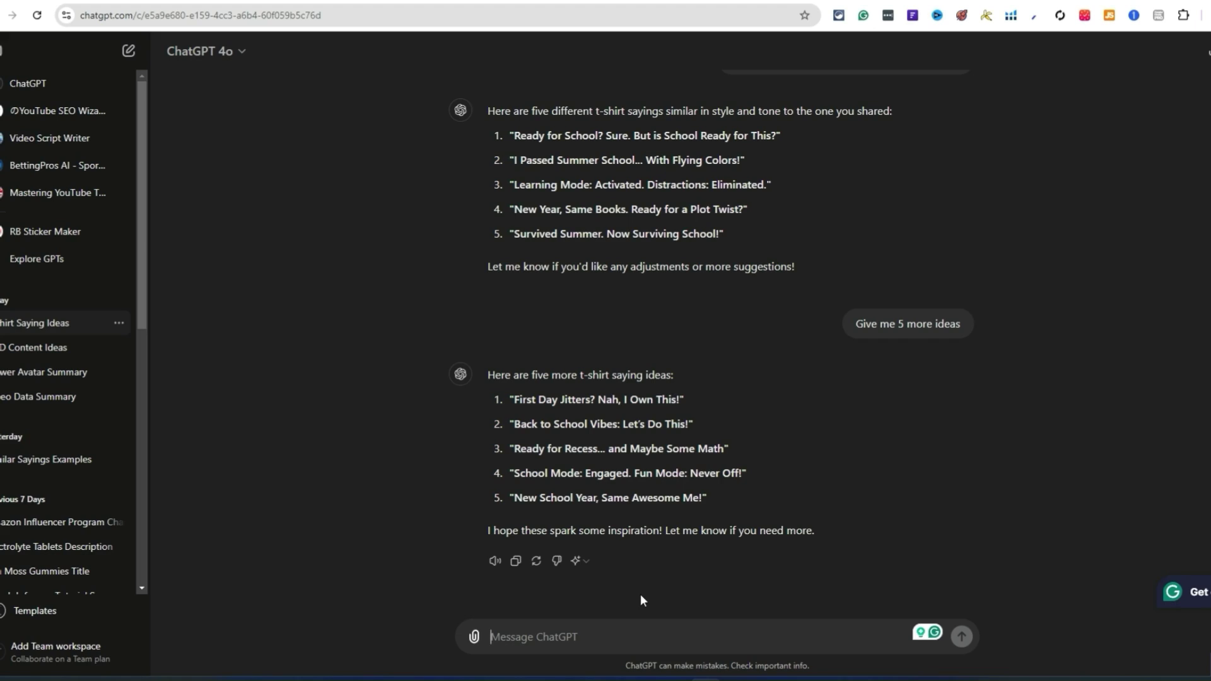
# Step: Scroll the reply and select the new sayings, such as 'First Day Jitters? Nah, I Own This!'
pyautogui.scroll(1, 734, 517)
pyautogui.scroll(-1, 735, 518)
pyautogui.scroll(1, 736, 523)
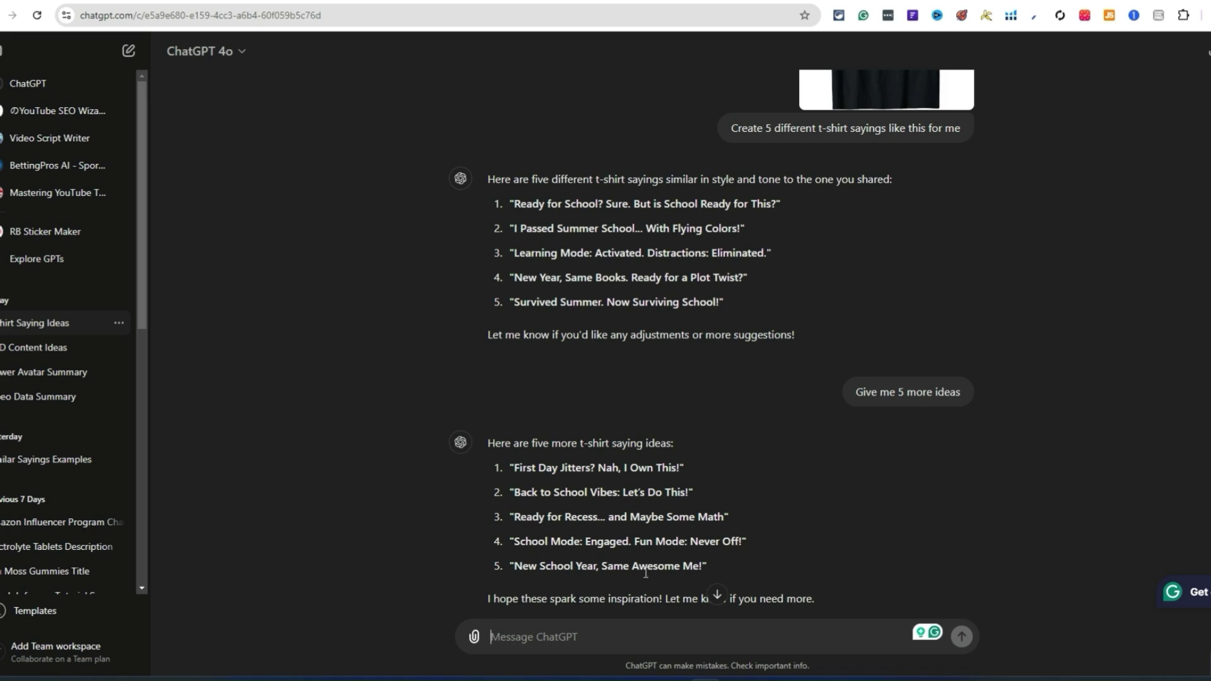
pyautogui.moveTo(723, 572); pyautogui.dragTo(514, 441)
pyautogui.scroll(2, 679, 538)
pyautogui.moveTo(723, 455); pyautogui.dragTo(512, 357)
# Step: Attach the BRUH shirt image from today's downloads to a new ChatGPT message
pyautogui.scroll(-2, 769, 554)
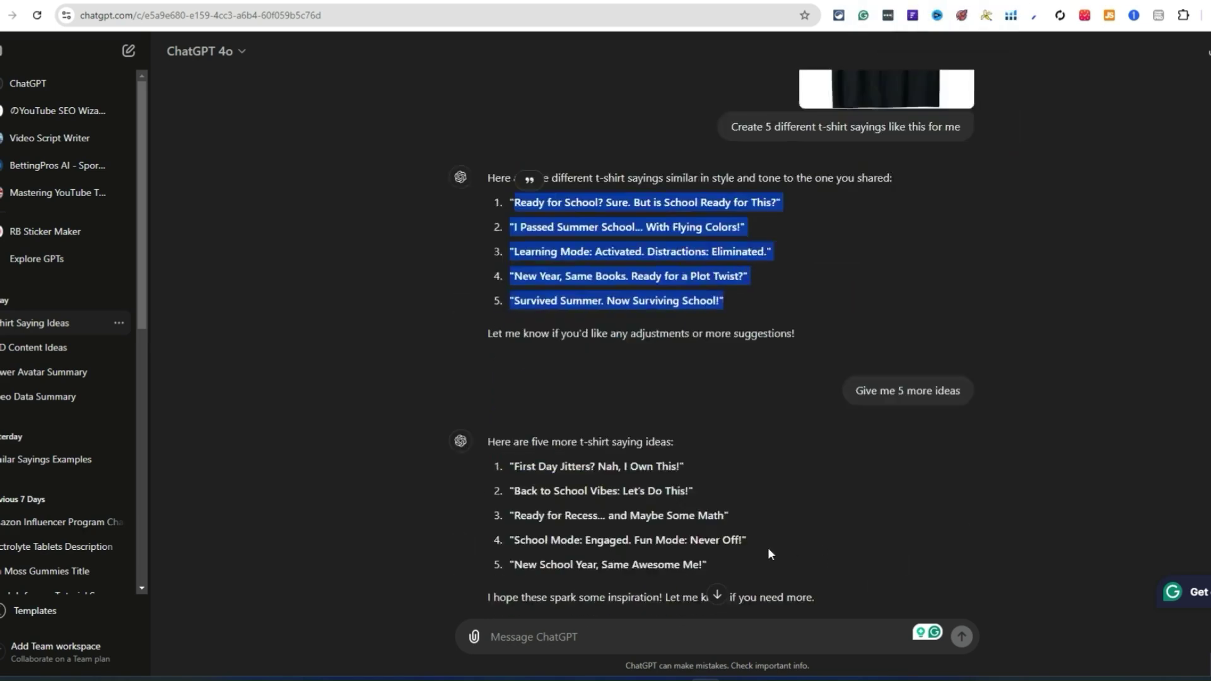
pyautogui.scroll(-1, 770, 554)
pyautogui.click(474, 638)
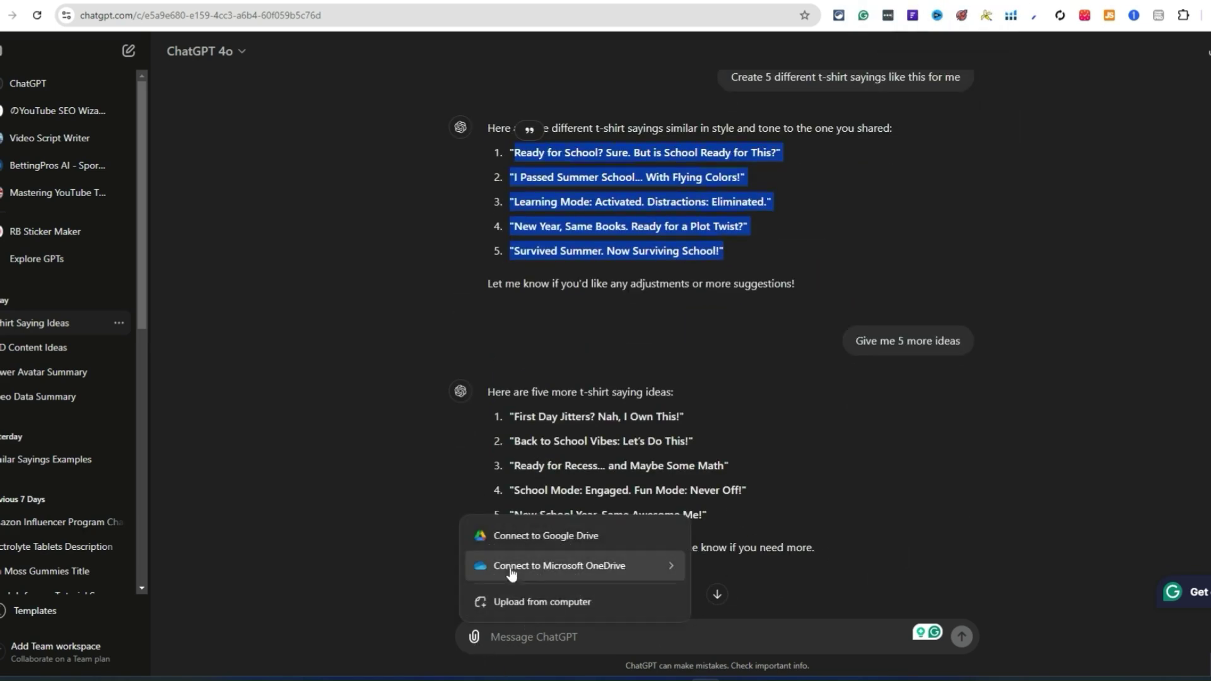
pyautogui.click(519, 600)
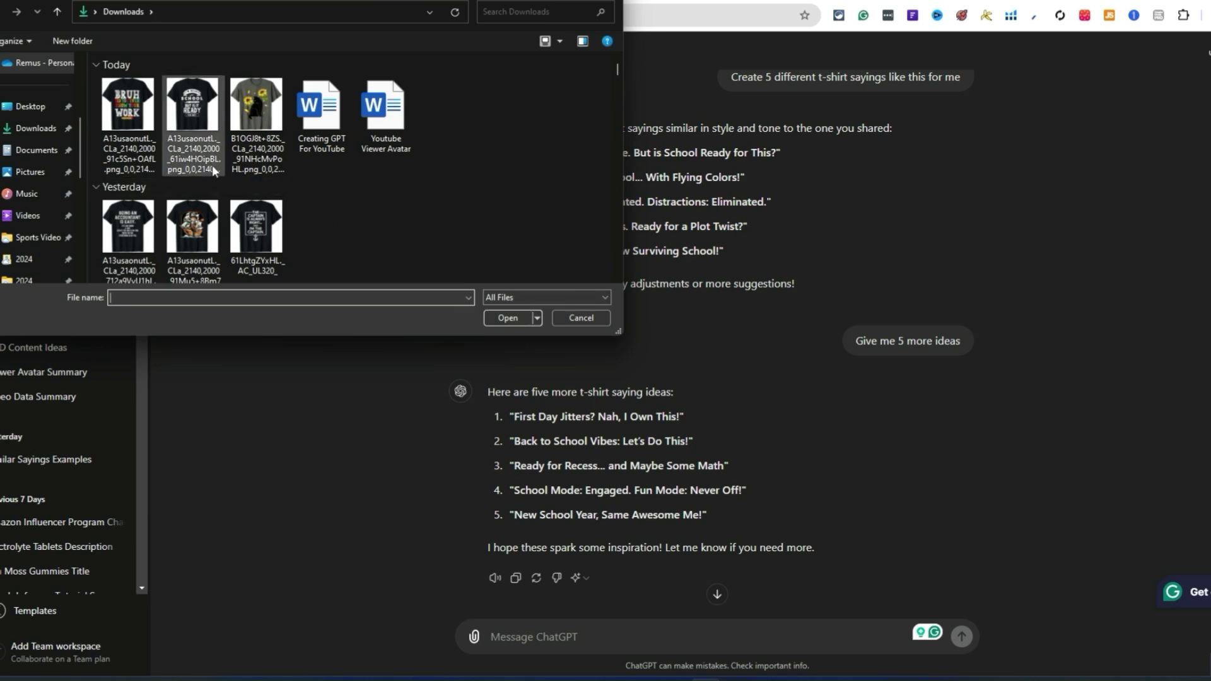
pyautogui.click(129, 120)
pyautogui.click(509, 317)
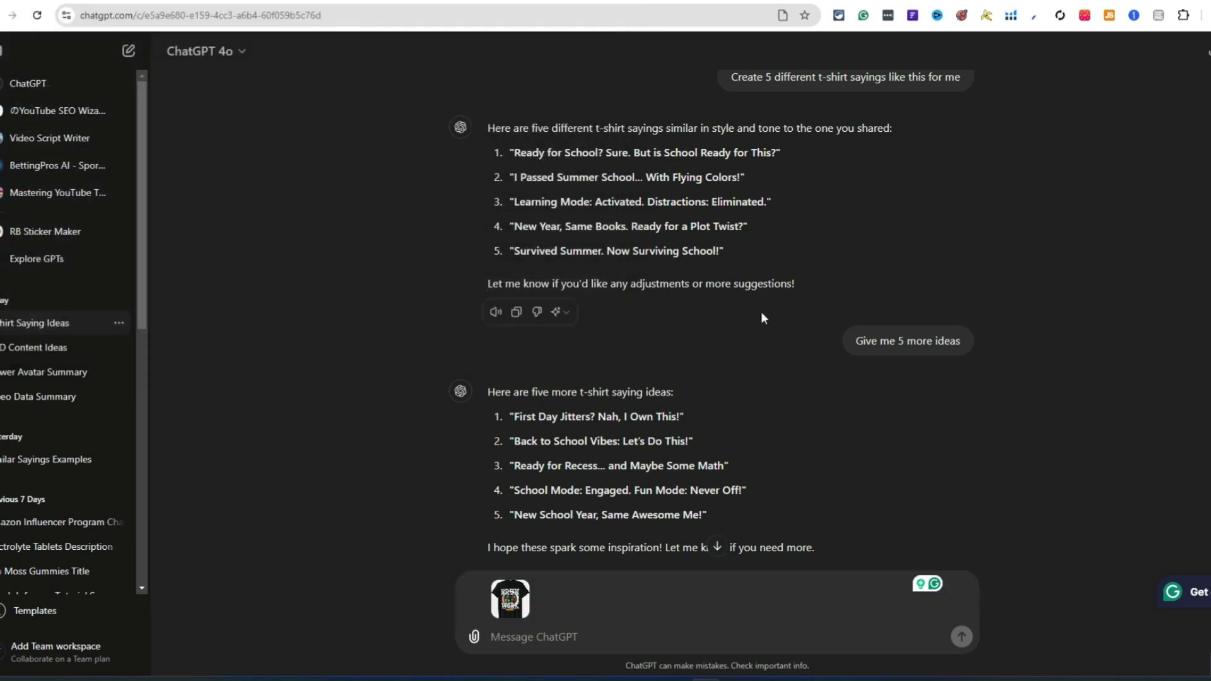
# Step: Paste and send the request for five similar sayings, then go to the Ideogram tab
pyautogui.scroll(3, 760, 312)
pyautogui.write('Create 5 different t-shirt sayings like this for me')
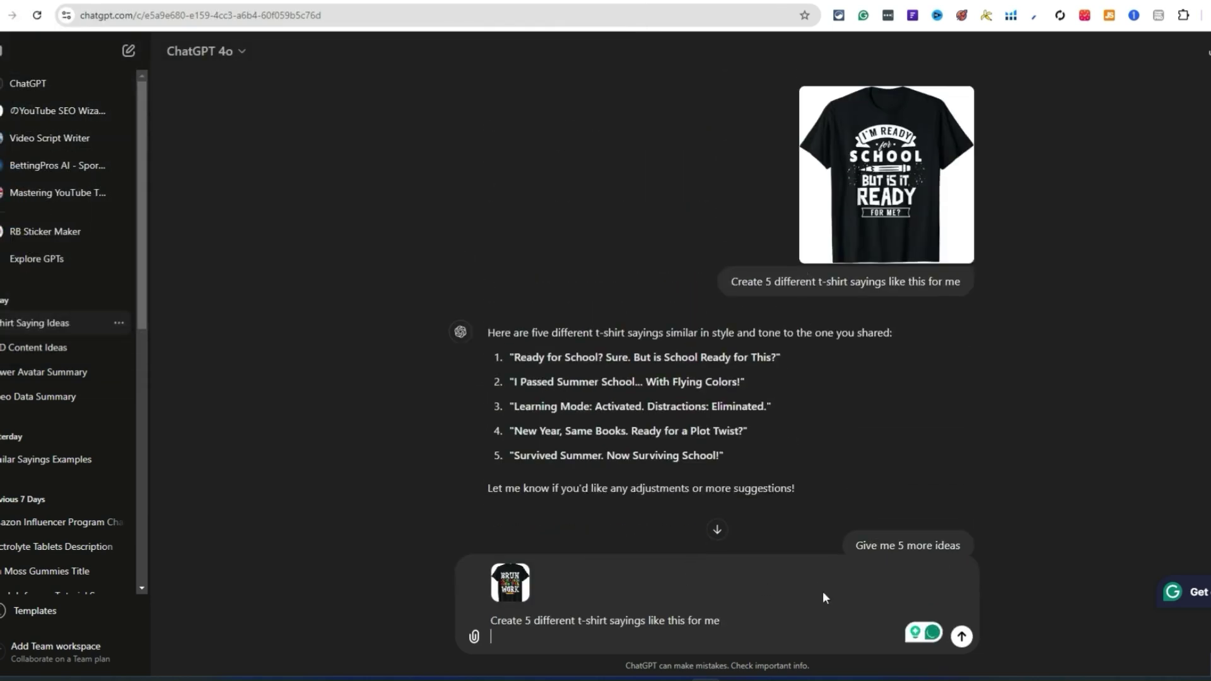
pyautogui.press('BackSpace')
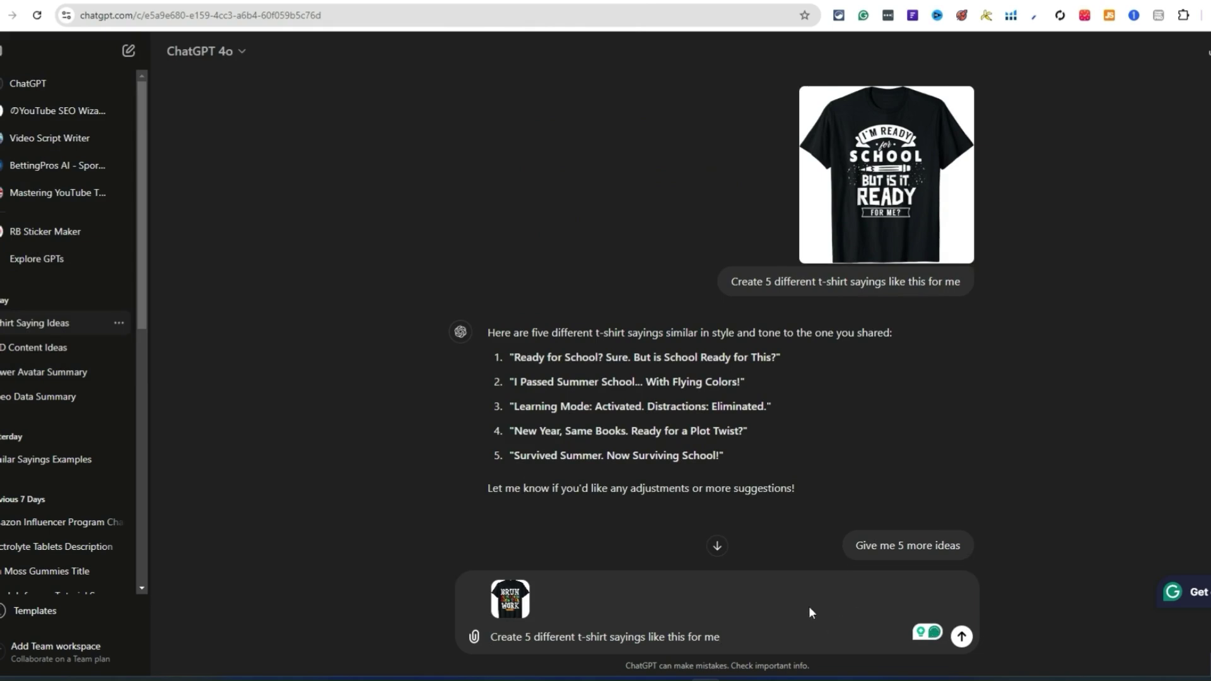
pyautogui.scroll(-5, 730, 525)
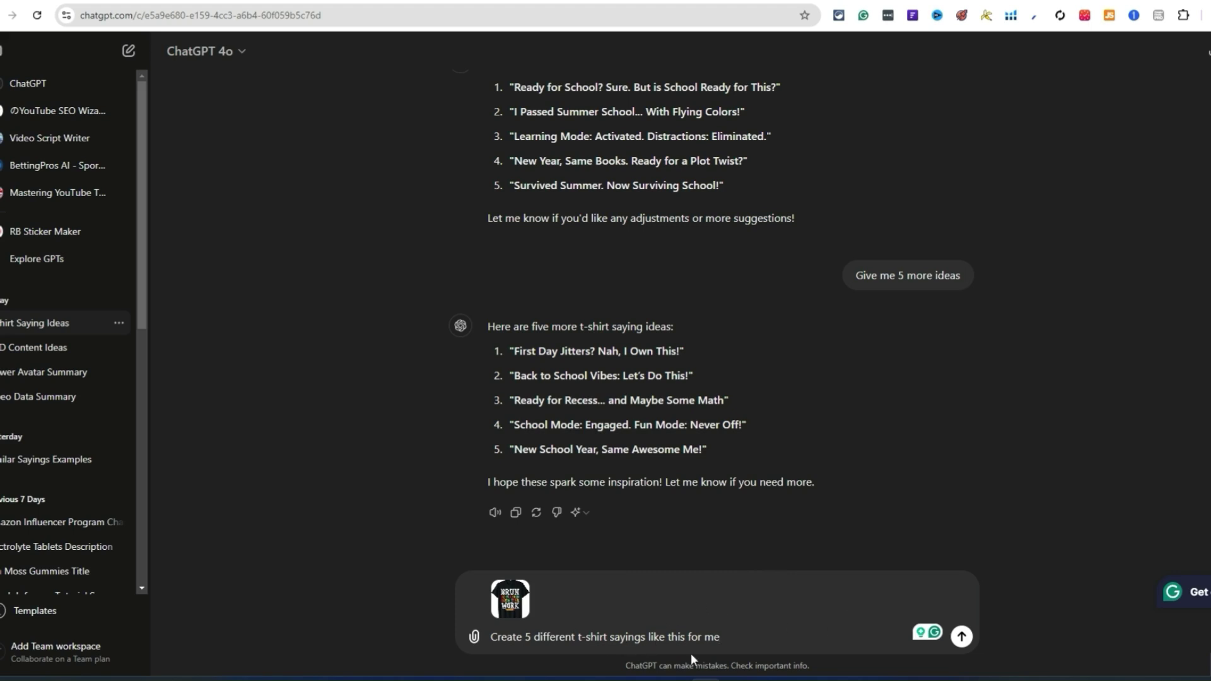
pyautogui.click(960, 636)
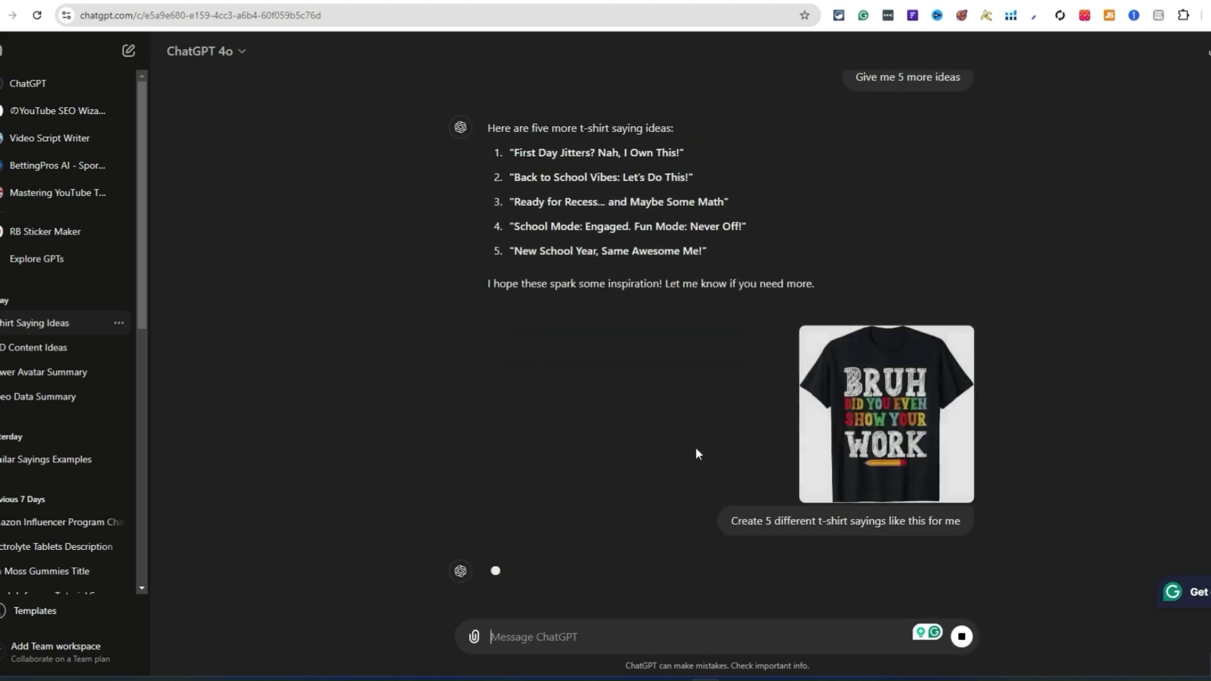
pyautogui.click(887, 2)
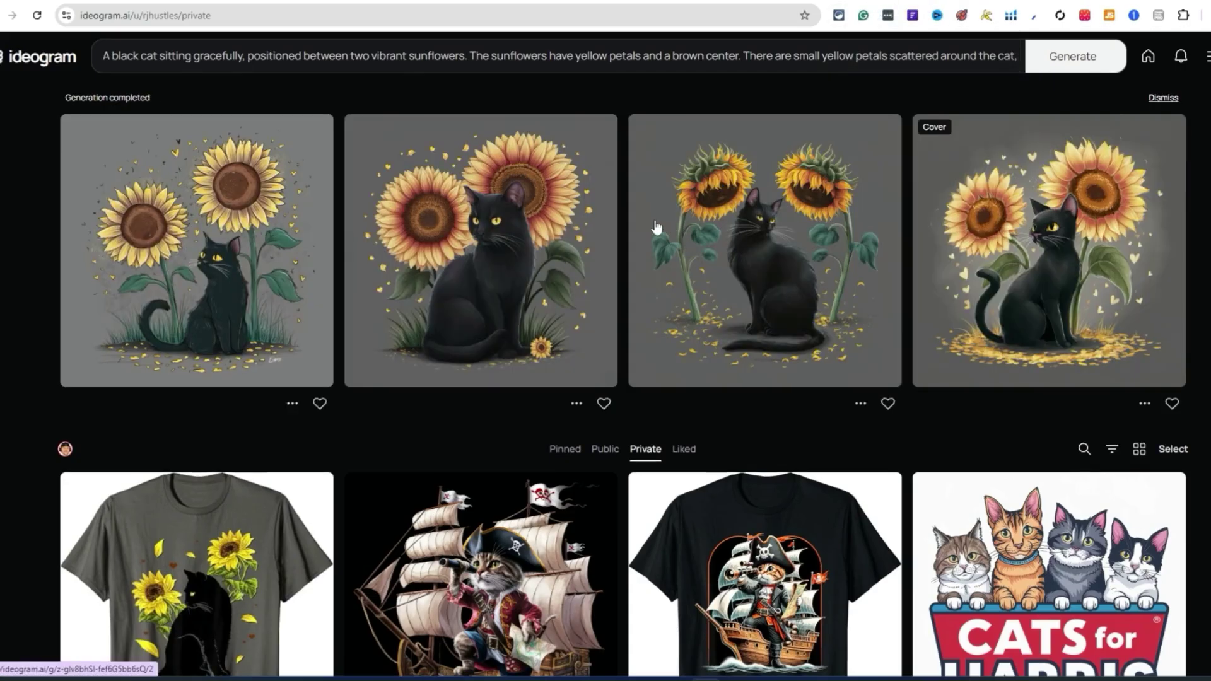
# Step: Open the first black-cat-and-sunflowers image on its own detail page
pyautogui.click(327, 287)
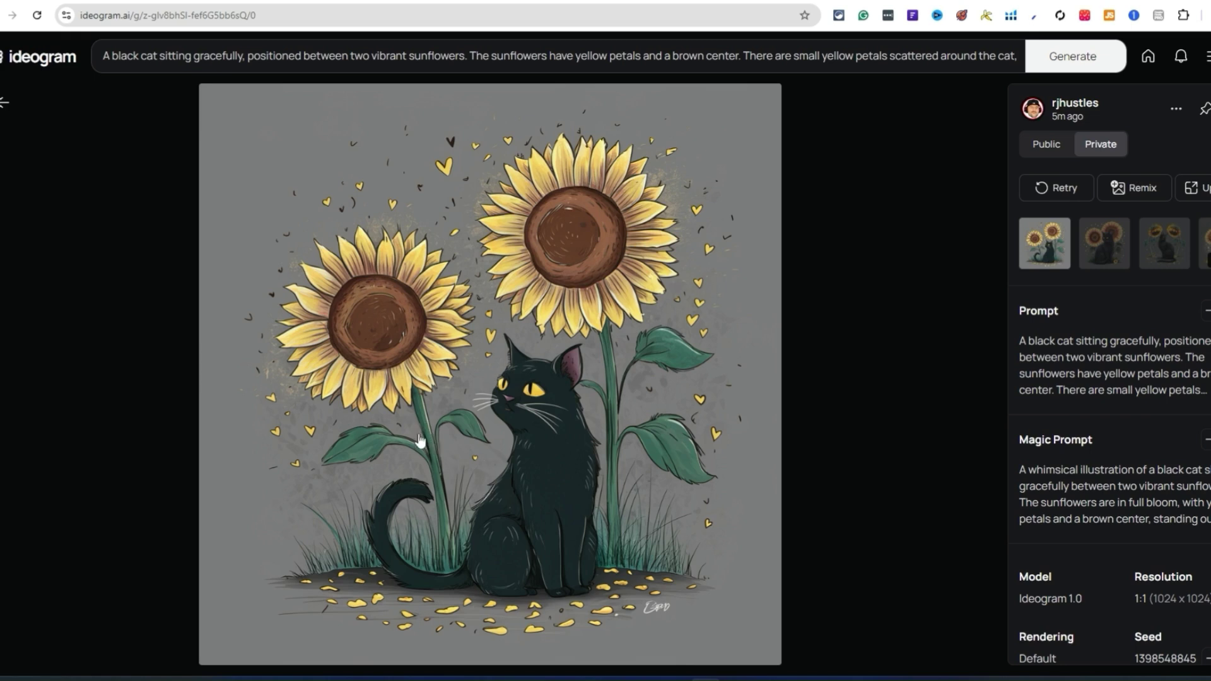
# Step: Expand and read the first image's full Magic Prompt, then advance to the second variant
pyautogui.click(1122, 505)
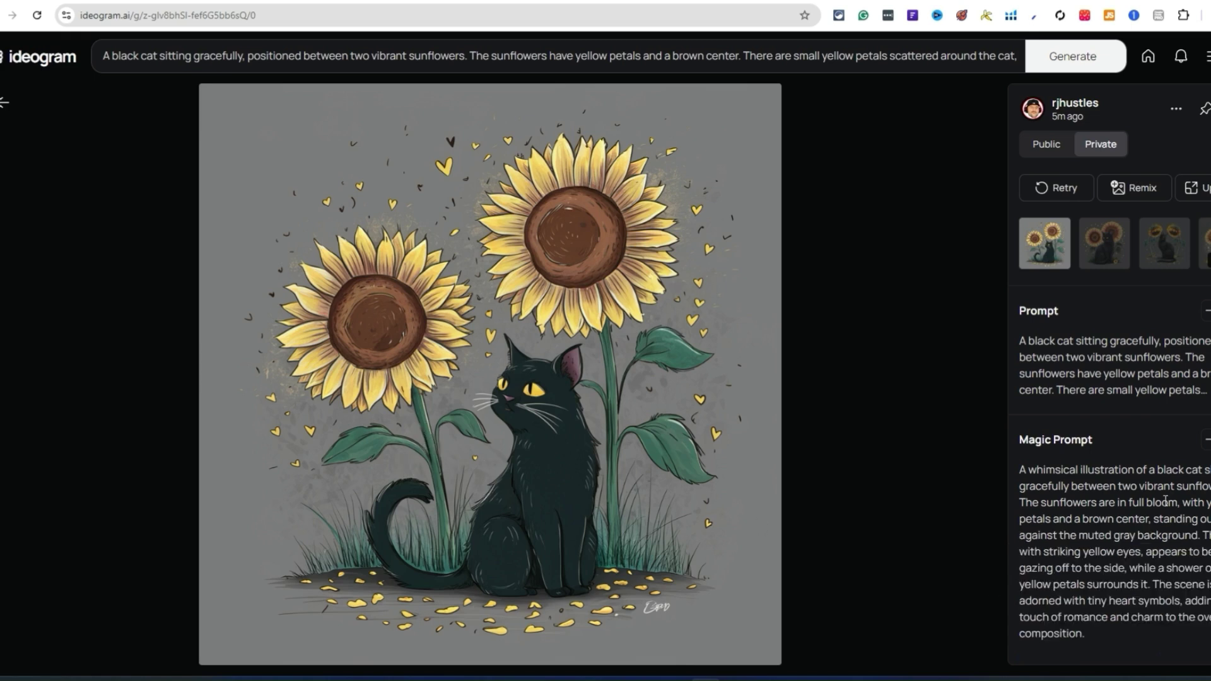
pyautogui.scroll(-1, 1167, 500)
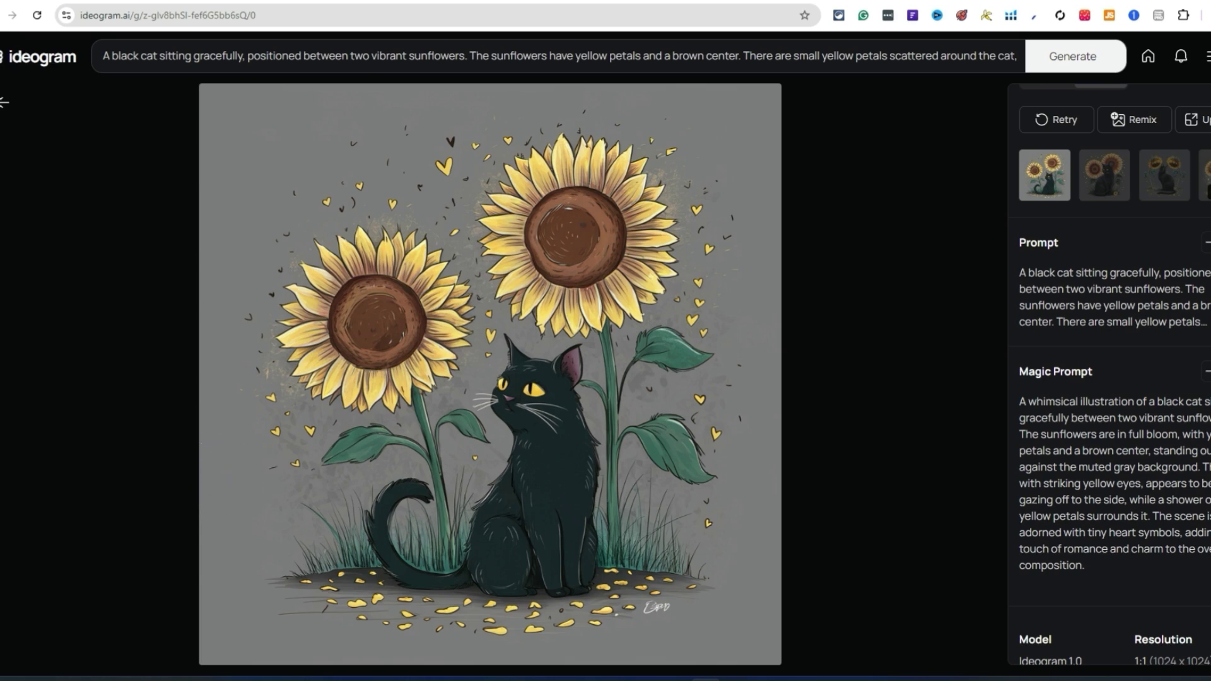
pyautogui.scroll(-2, 1075, 548)
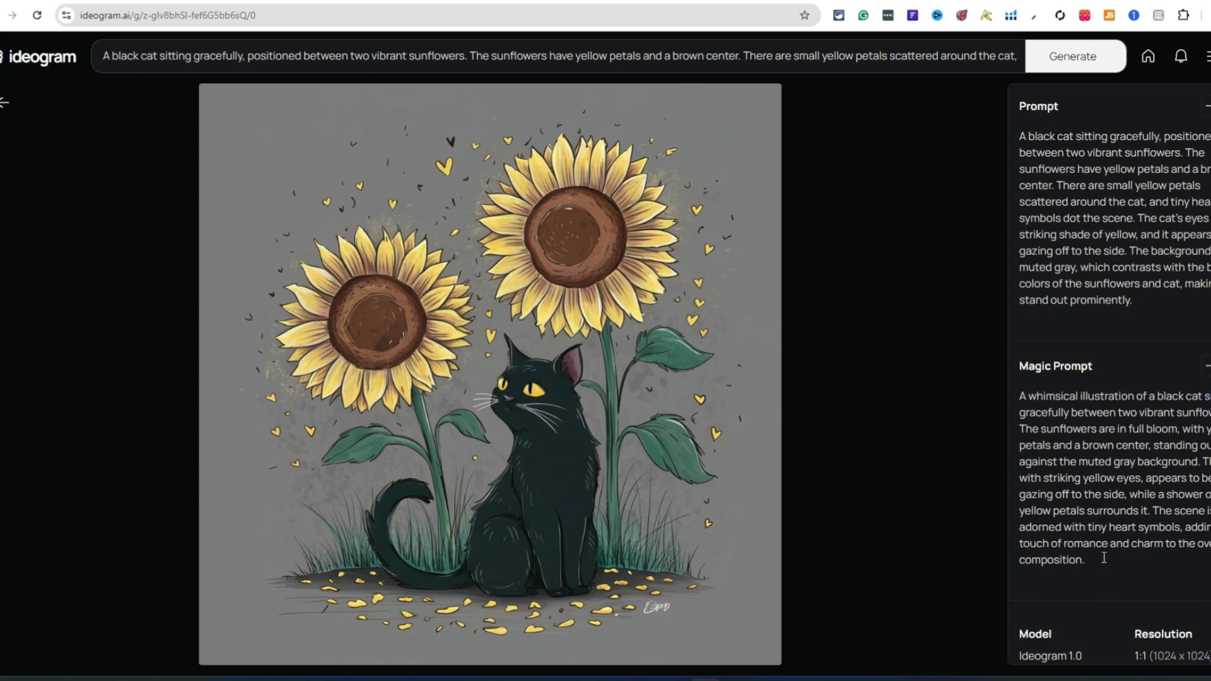
pyautogui.moveTo(1098, 563); pyautogui.dragTo(1020, 396)
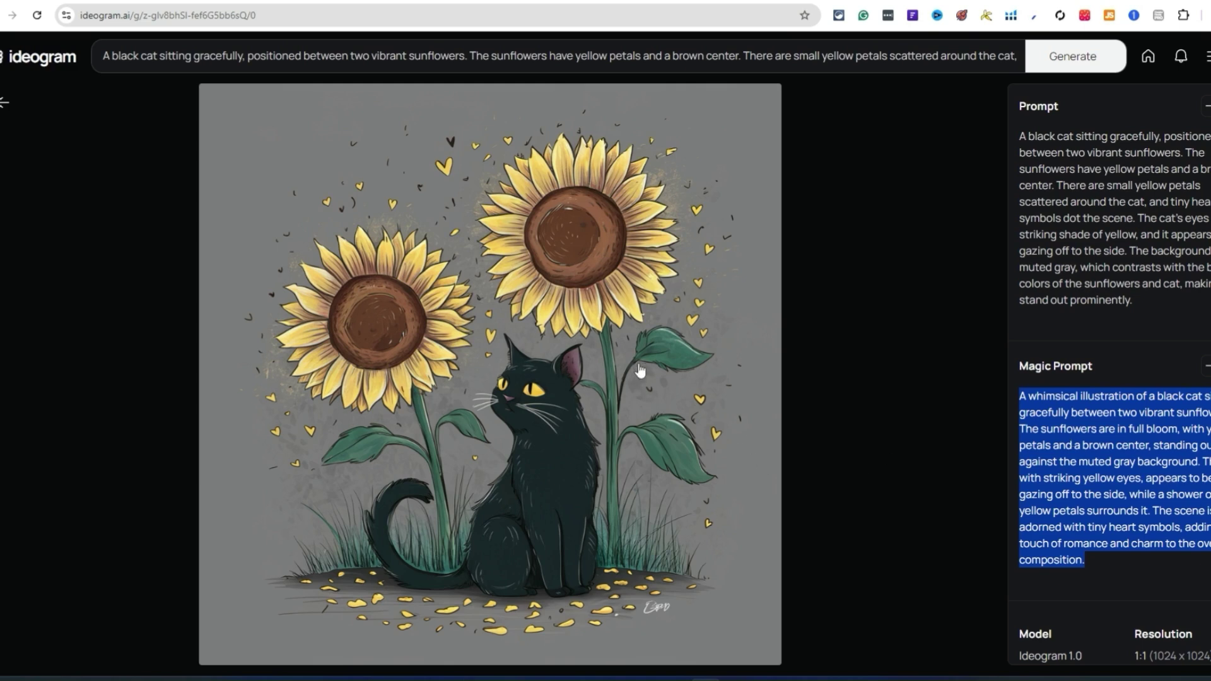
pyautogui.press('Right')
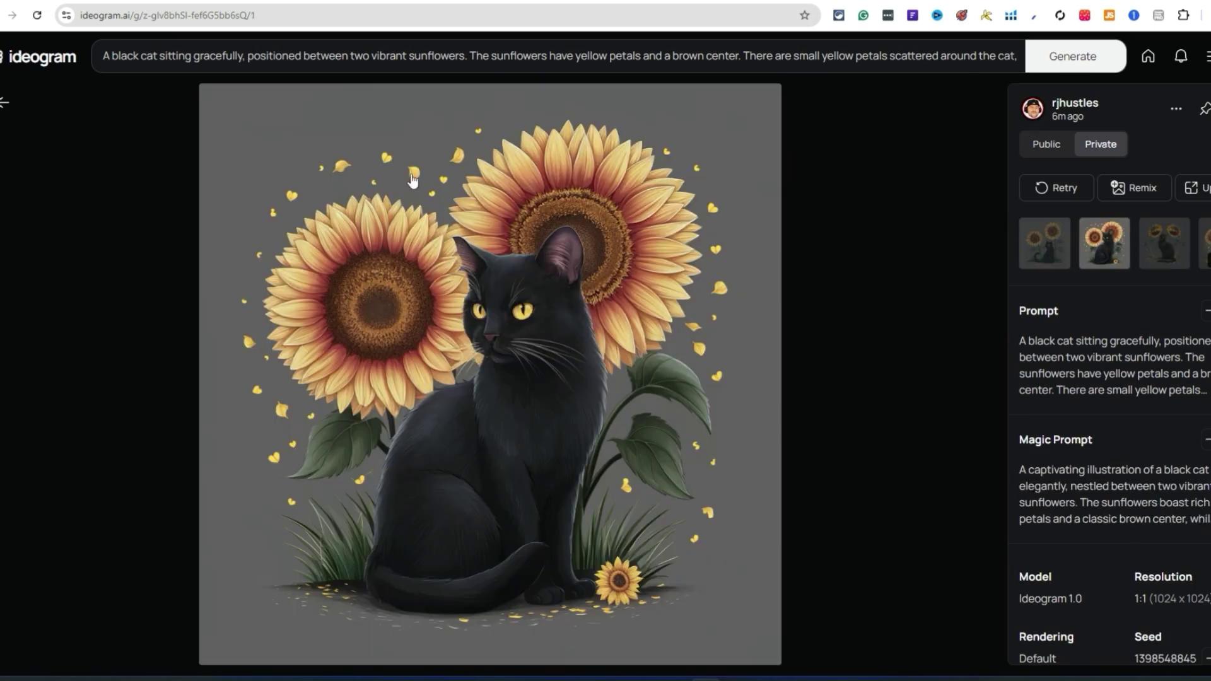
# Step: Expand and select the second image's full Magic Prompt
pyautogui.click(1123, 485)
pyautogui.scroll(-1, 1158, 460)
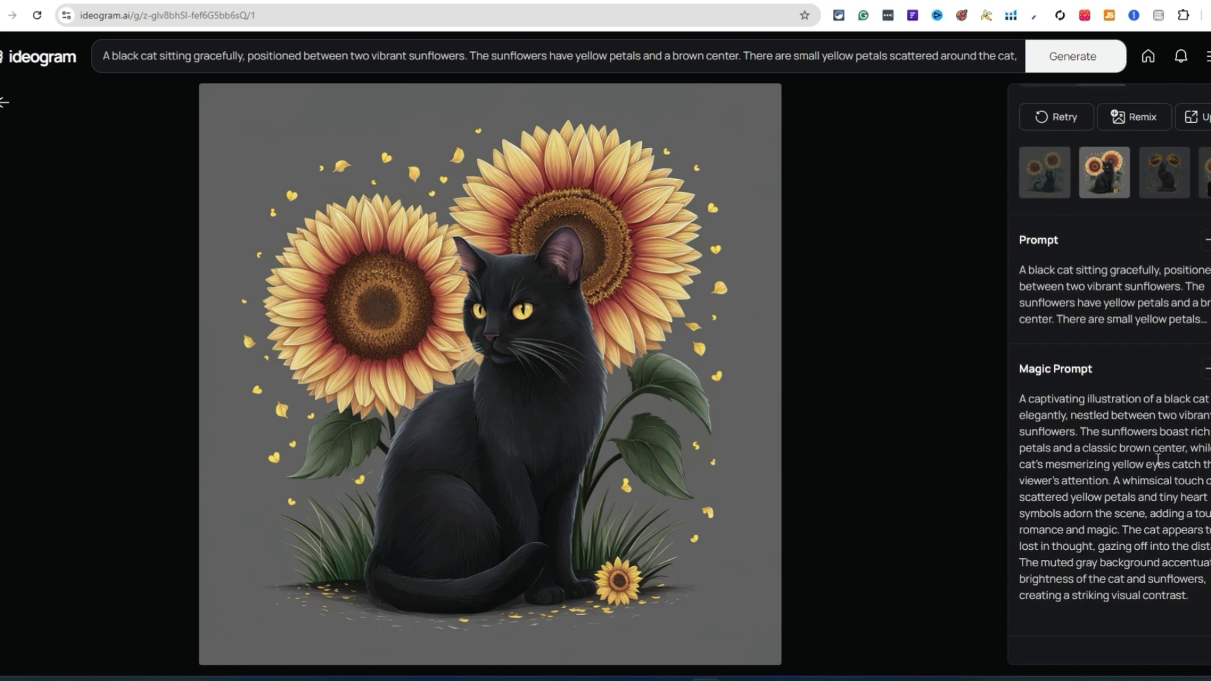
pyautogui.scroll(-1, 1159, 459)
pyautogui.moveTo(1199, 530); pyautogui.dragTo(1020, 333)
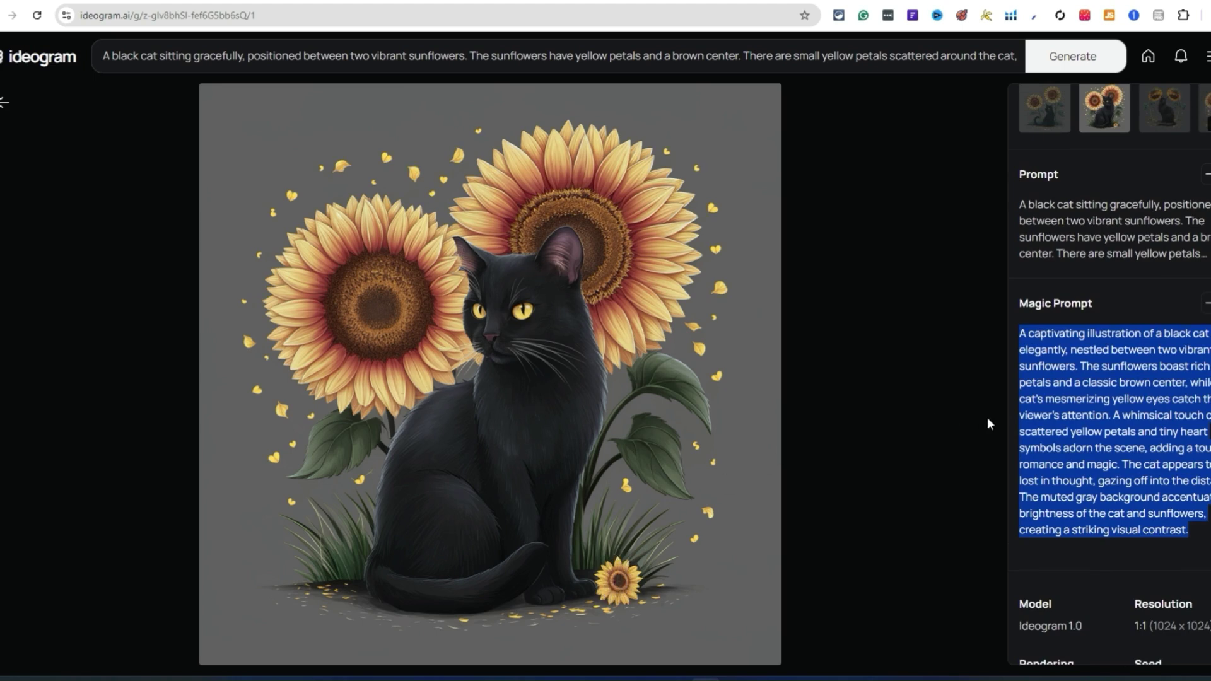
pyautogui.scroll(2, 1122, 437)
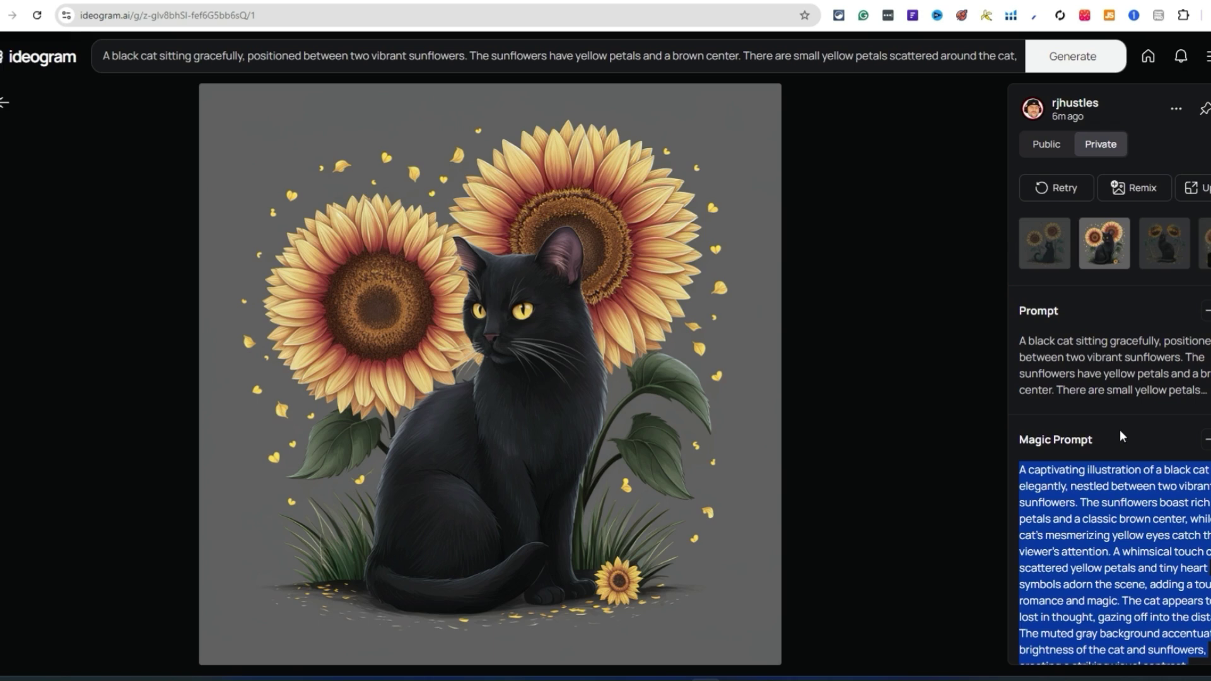
# Step: Show the third variant with drooping sunflowers and select its expanded Magic Prompt
pyautogui.click(1162, 264)
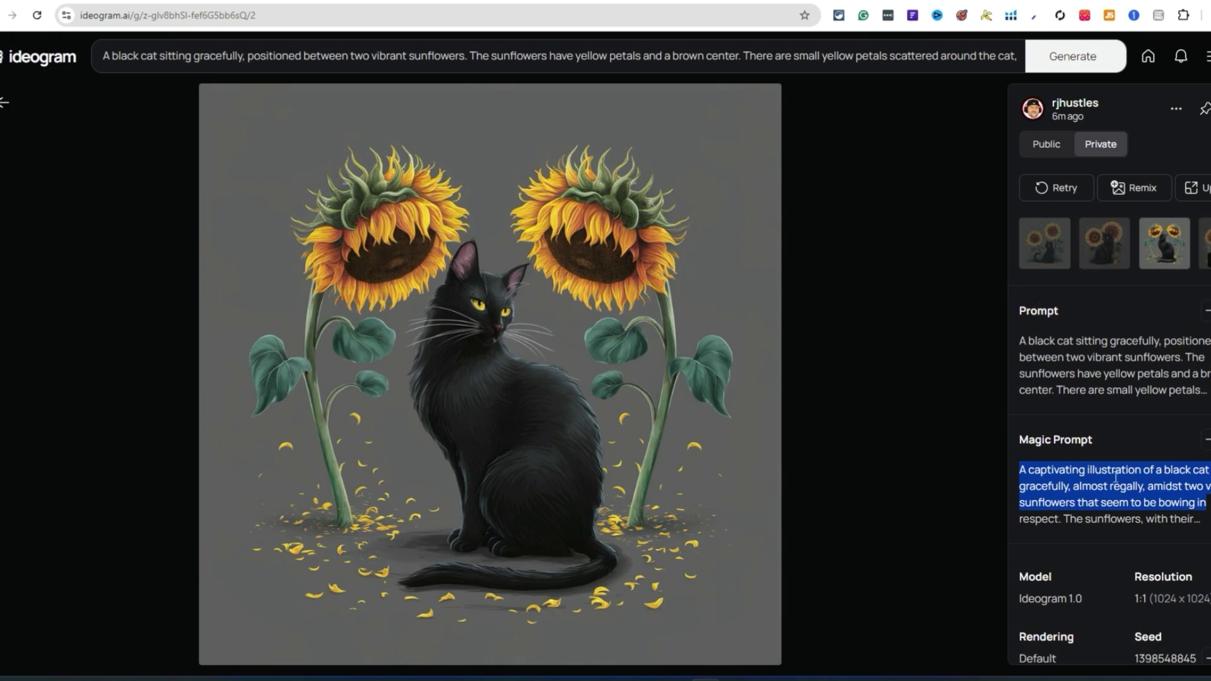
pyautogui.click(1170, 516)
pyautogui.scroll(-1, 1170, 516)
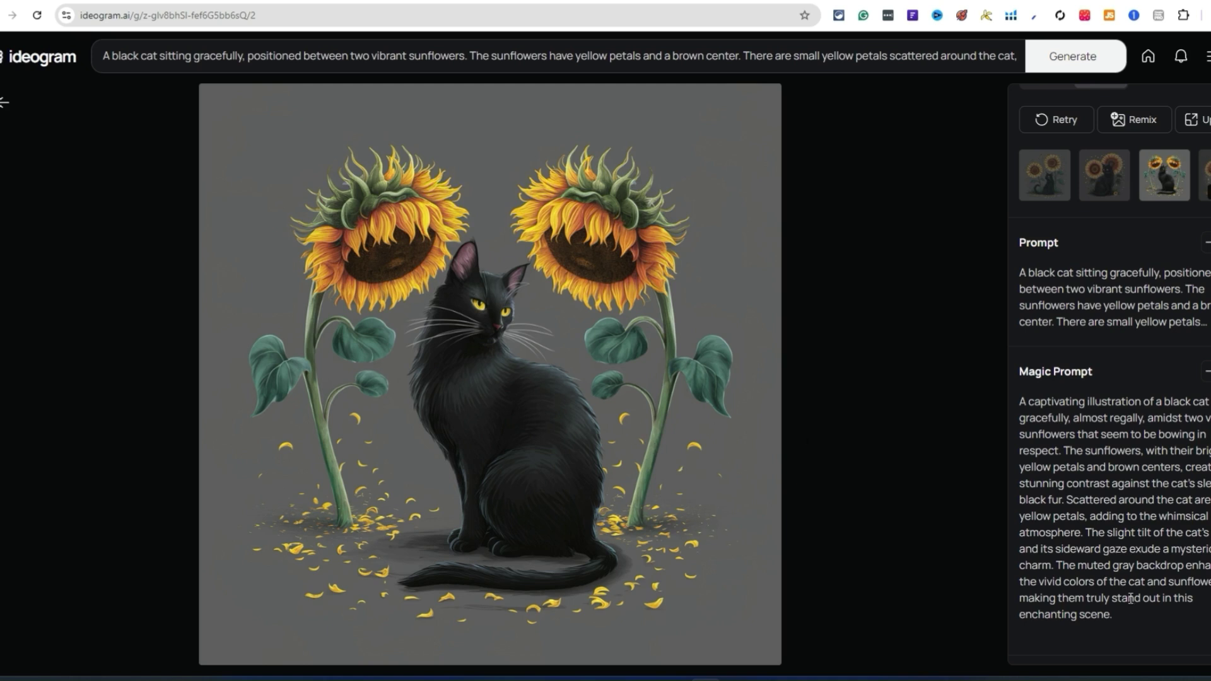
pyautogui.moveTo(1133, 614); pyautogui.dragTo(1022, 404)
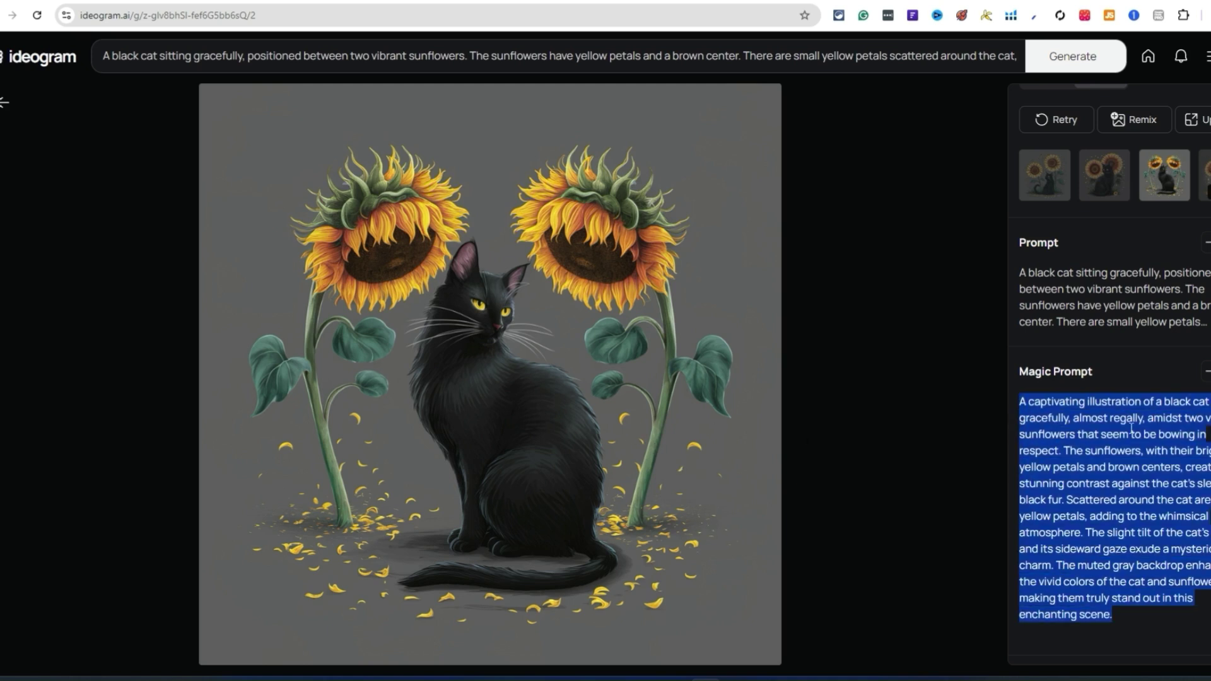
# Step: Move to the fourth variant with hearts and read its full Magic Prompt
pyautogui.press('Right')
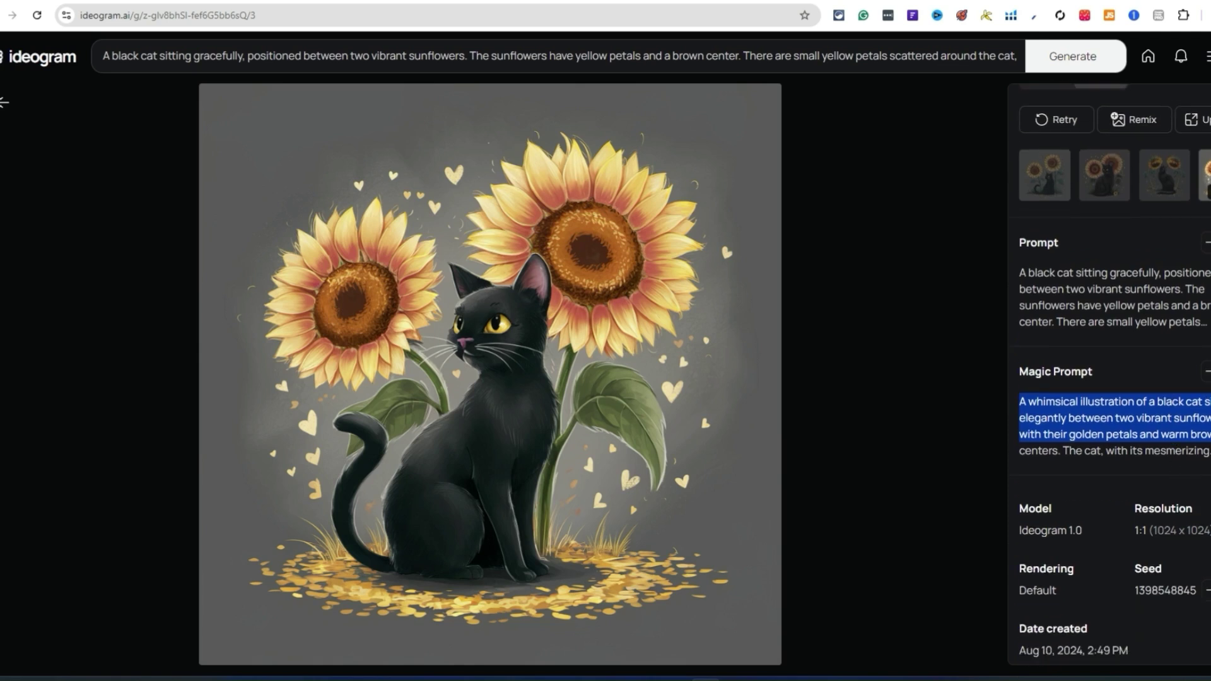
pyautogui.click(1187, 477)
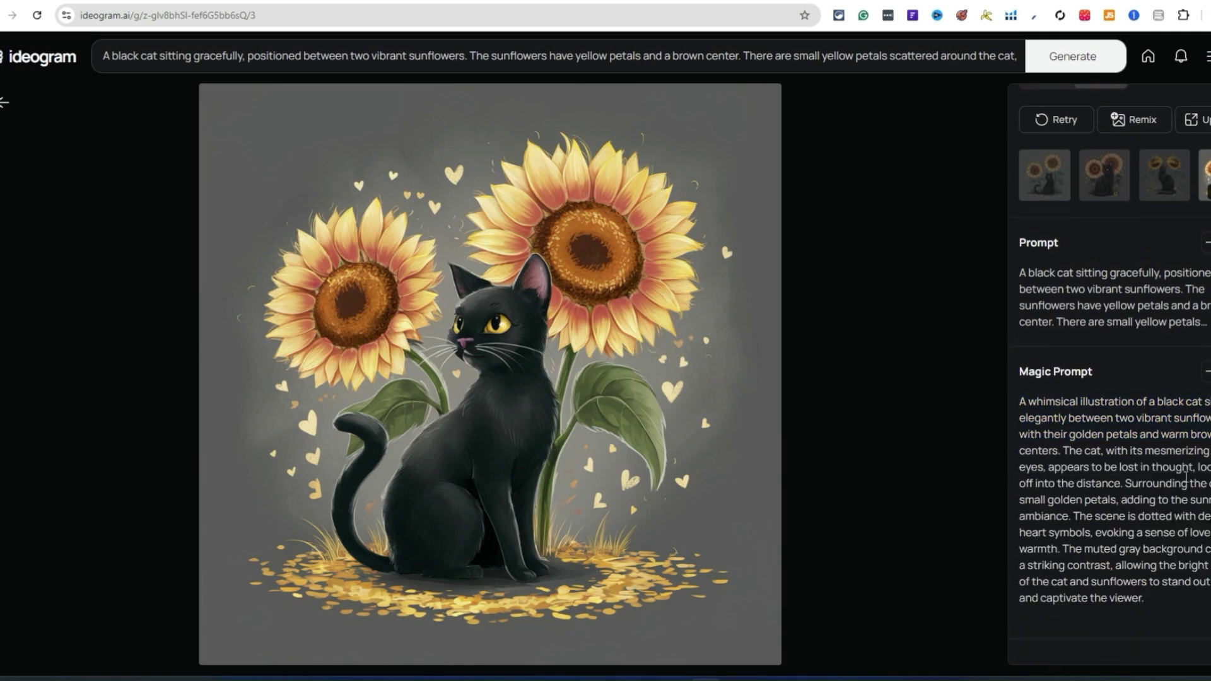
pyautogui.click(1104, 180)
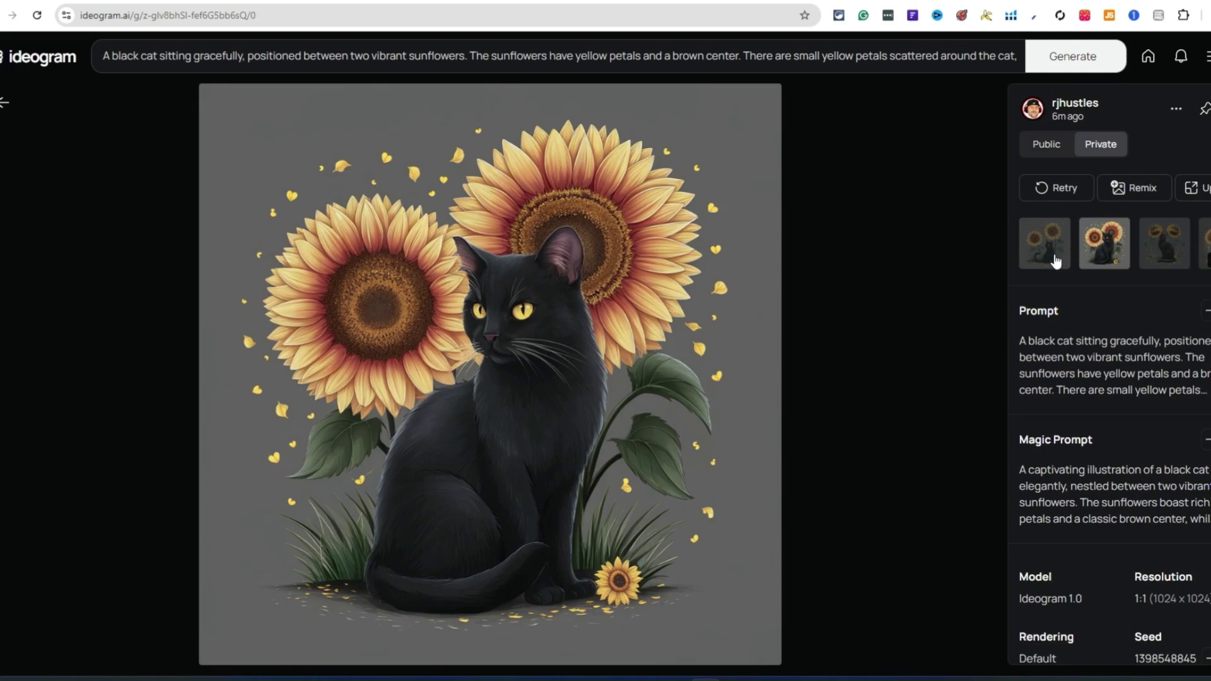
pyautogui.click(1055, 252)
pyautogui.click(1203, 259)
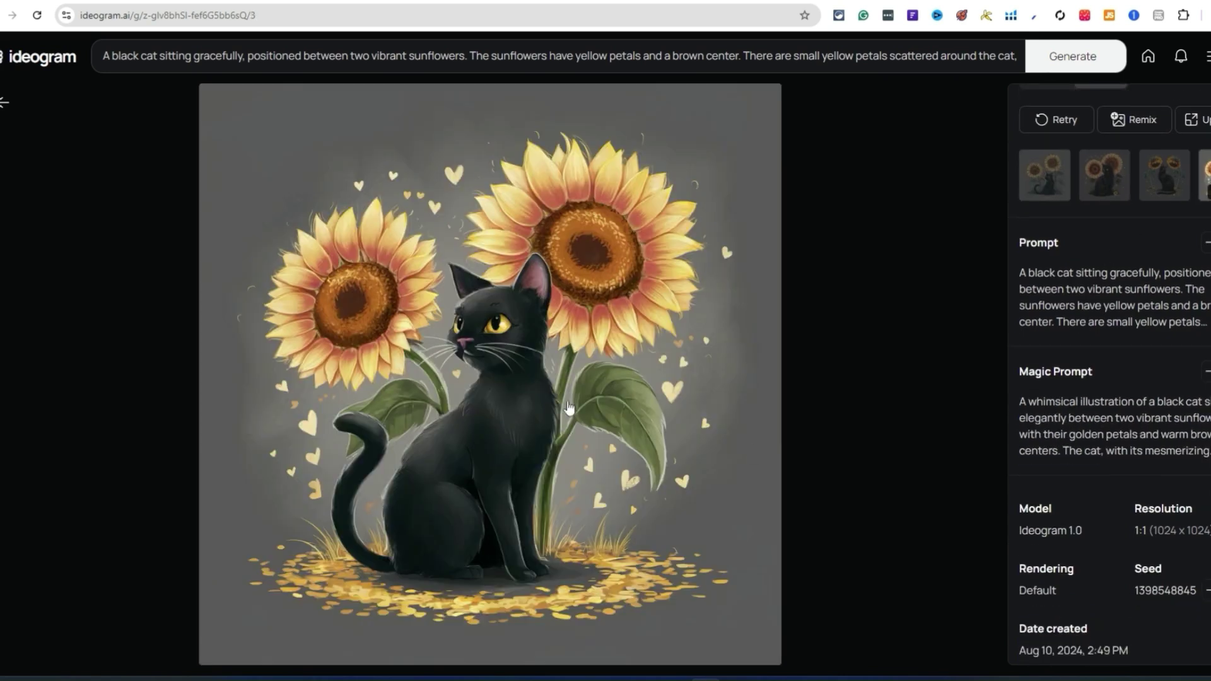
pyautogui.click(1110, 434)
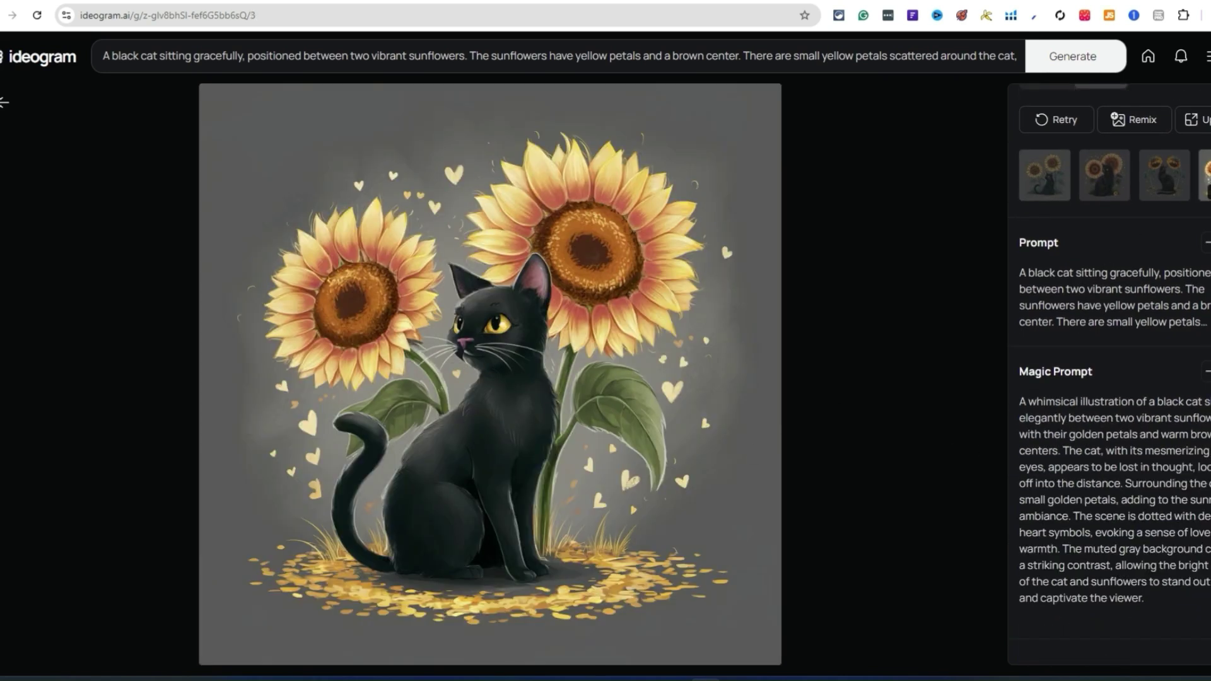
pyautogui.scroll(-1, 1110, 434)
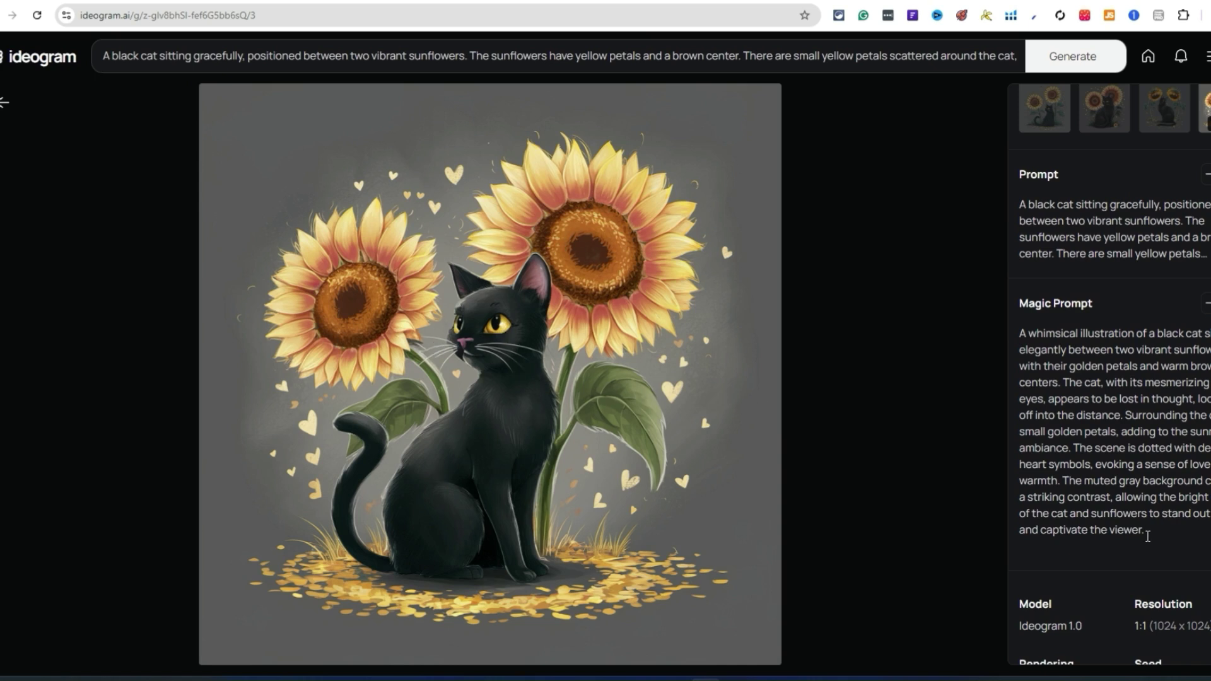
pyautogui.moveTo(1145, 531); pyautogui.dragTo(1026, 334)
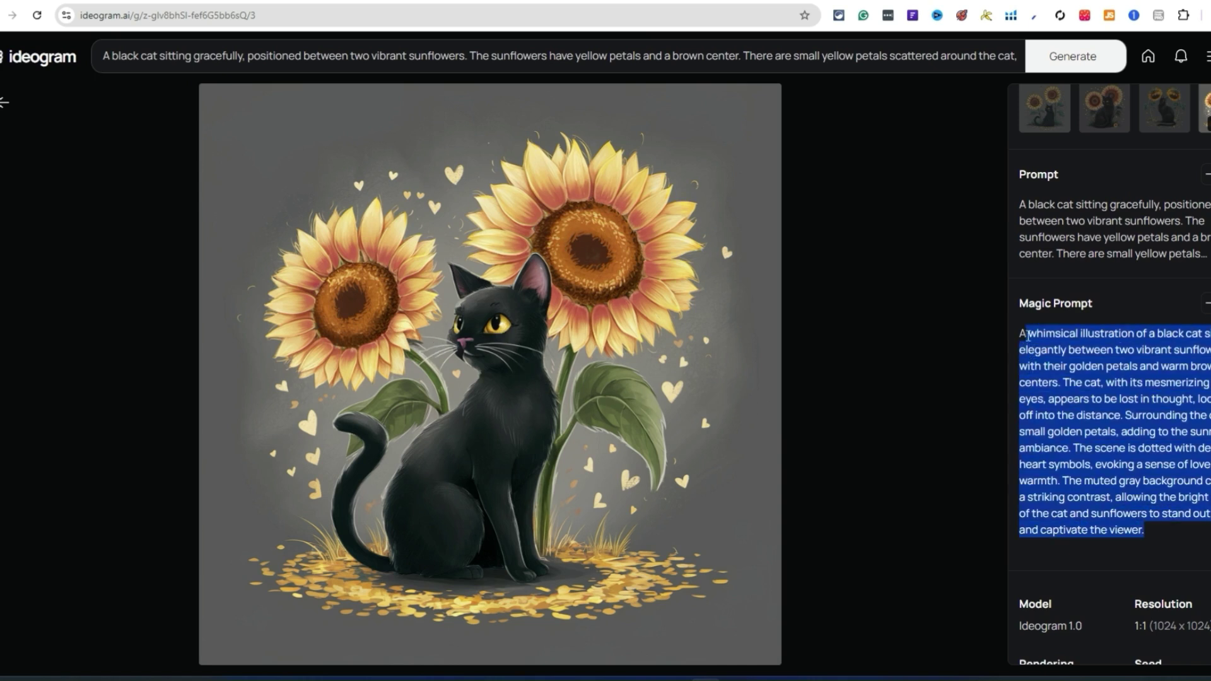
pyautogui.click(1141, 438)
pyautogui.moveTo(1145, 531); pyautogui.dragTo(1017, 334)
pyautogui.click(1094, 390)
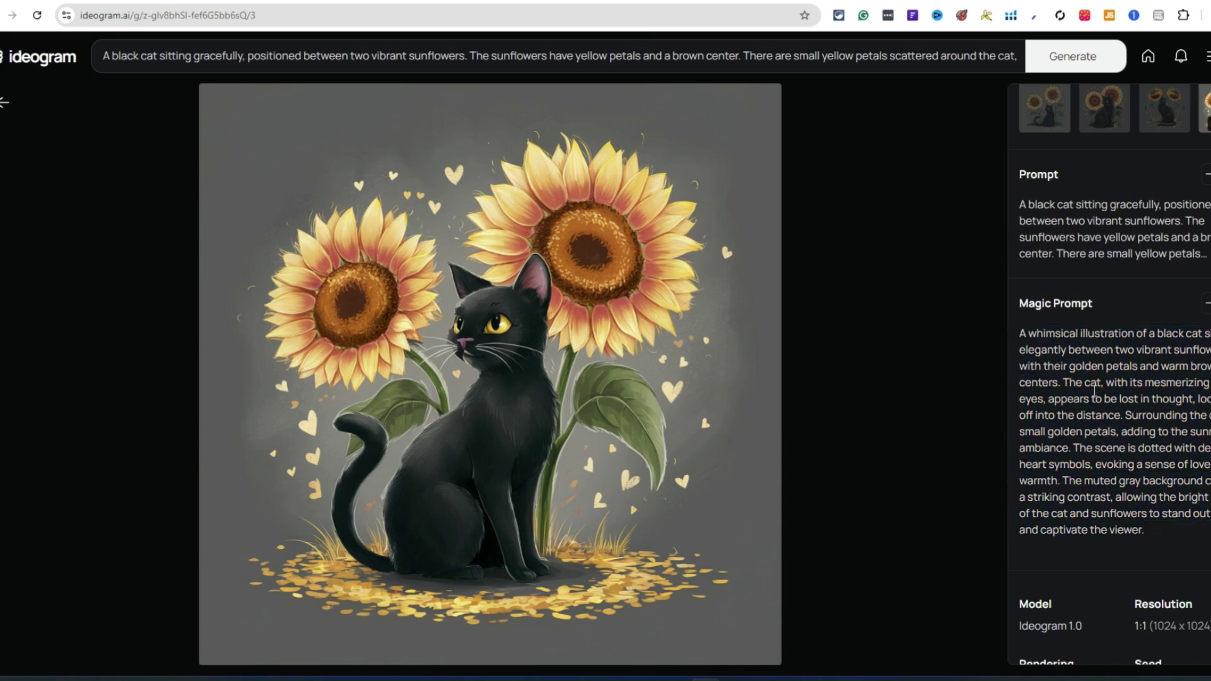
pyautogui.scroll(1, 1094, 390)
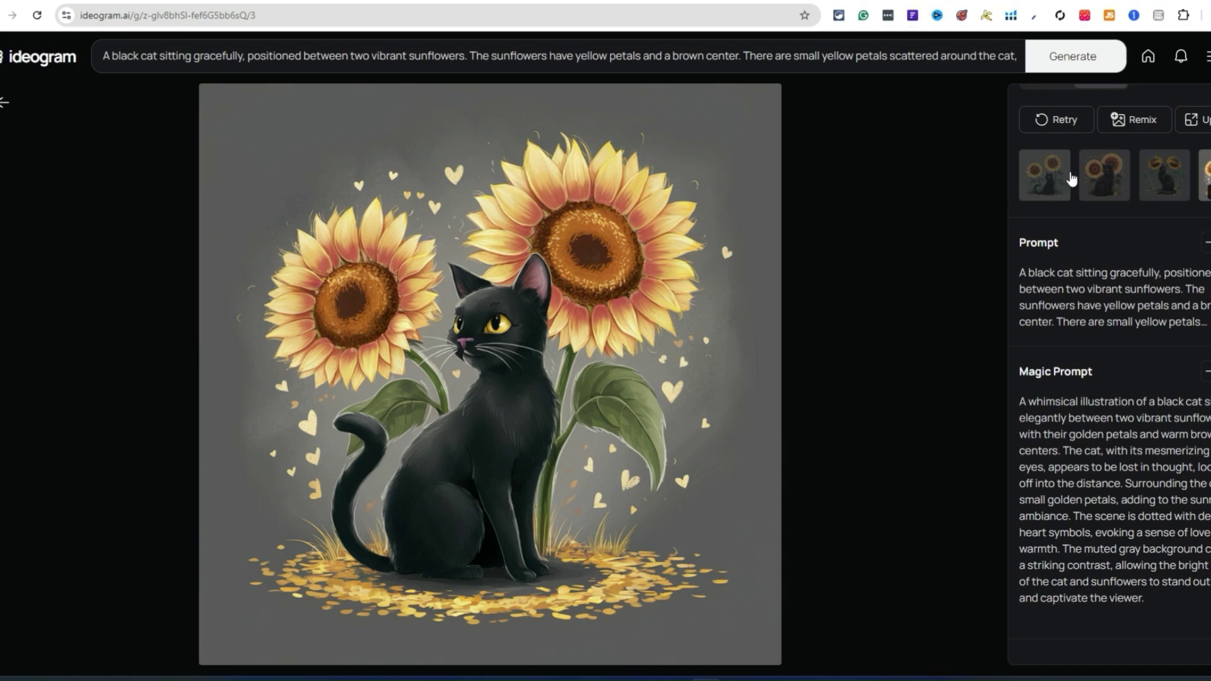
# Step: Cycle through all four variant thumbnails, ending on the small-sunflower black-cat image
pyautogui.click(1174, 176)
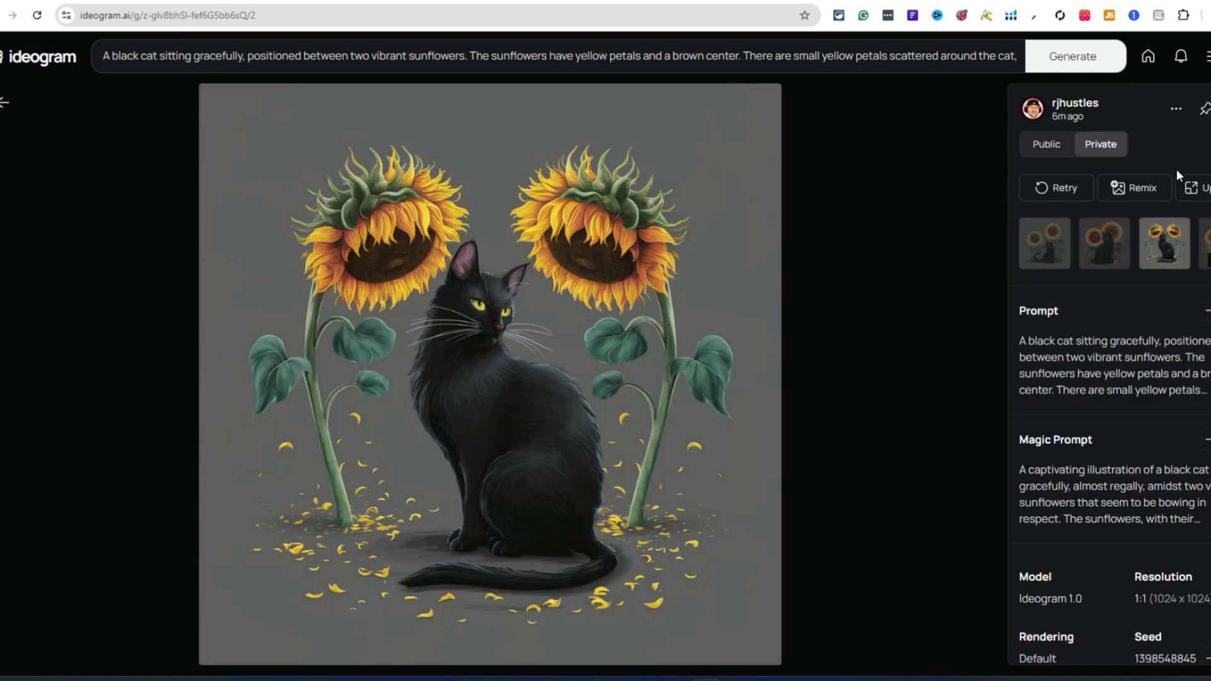
pyautogui.click(1091, 249)
pyautogui.click(1058, 255)
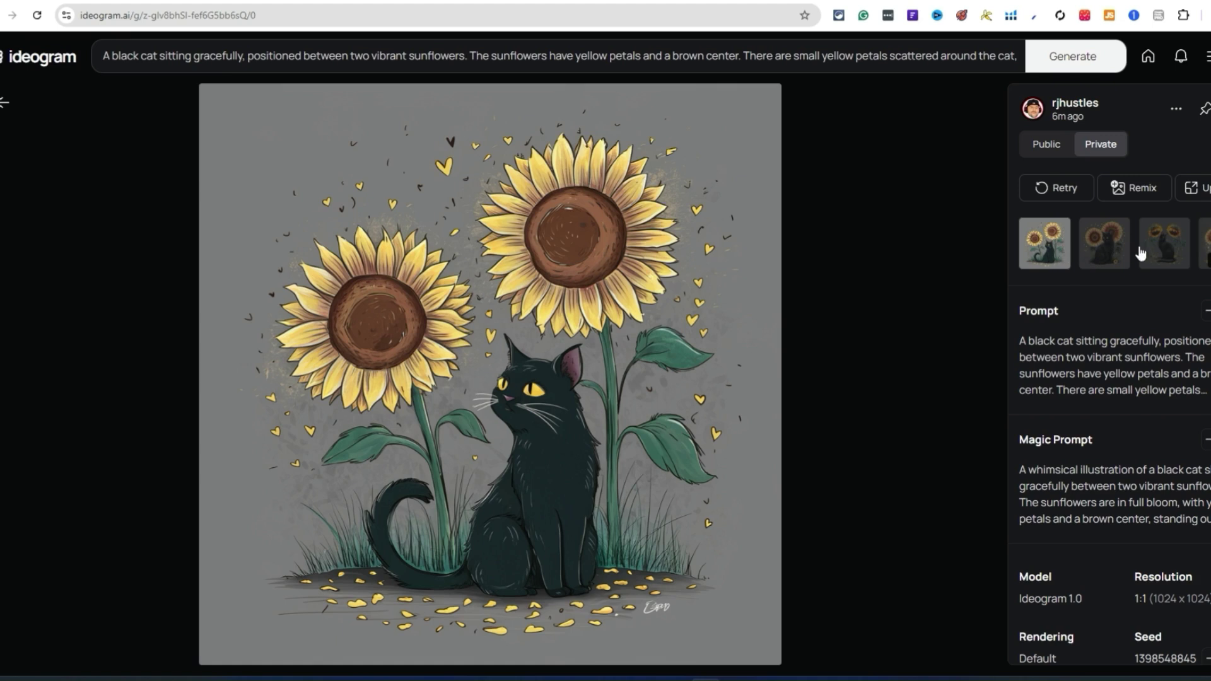
pyautogui.click(1112, 255)
pyautogui.click(1161, 251)
pyautogui.click(1206, 249)
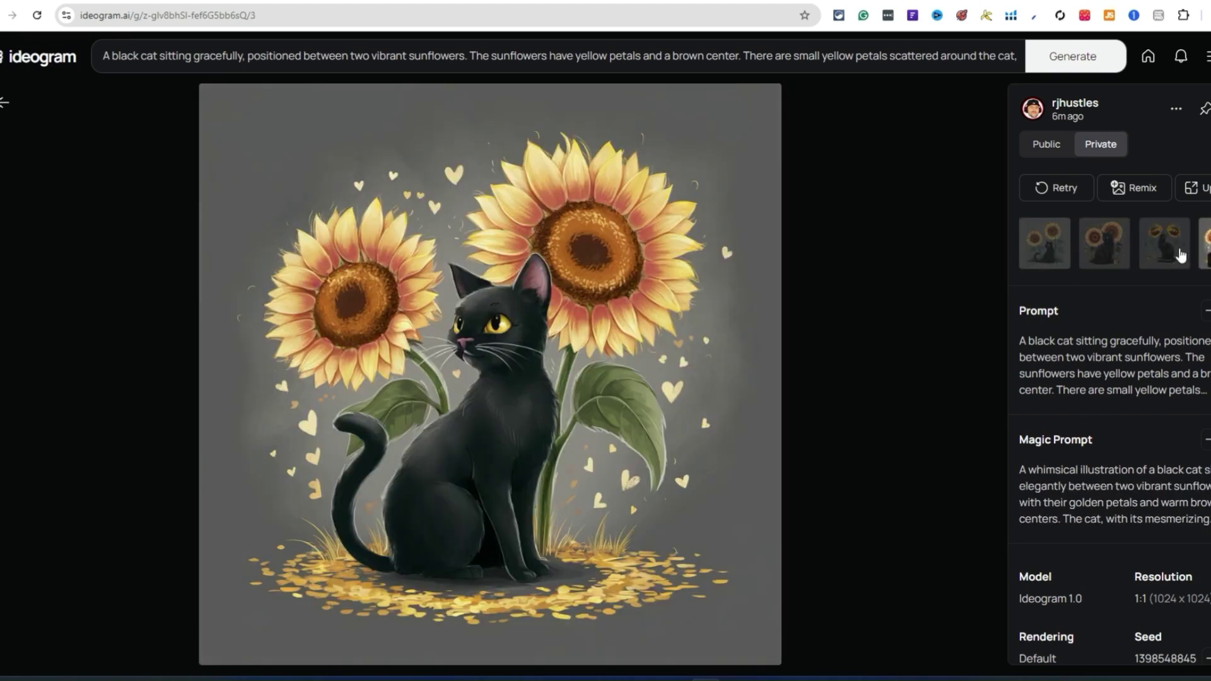
pyautogui.click(1174, 252)
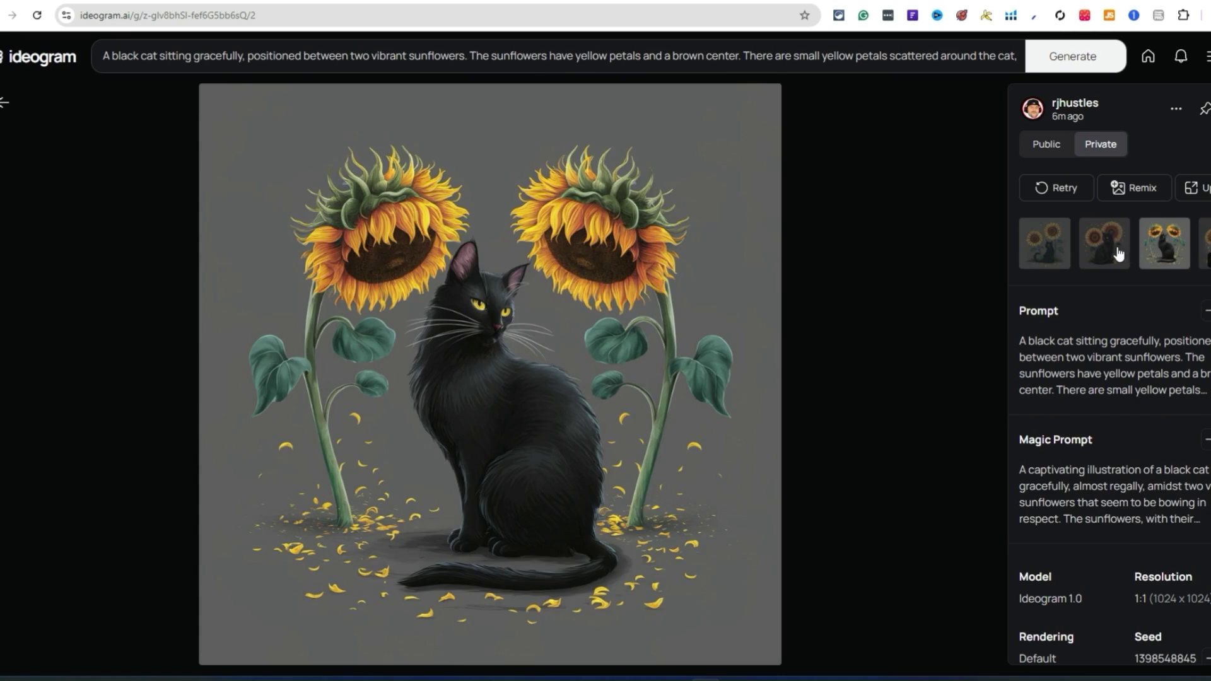
pyautogui.click(1049, 246)
pyautogui.click(1086, 244)
pyautogui.click(1164, 246)
pyautogui.click(1202, 245)
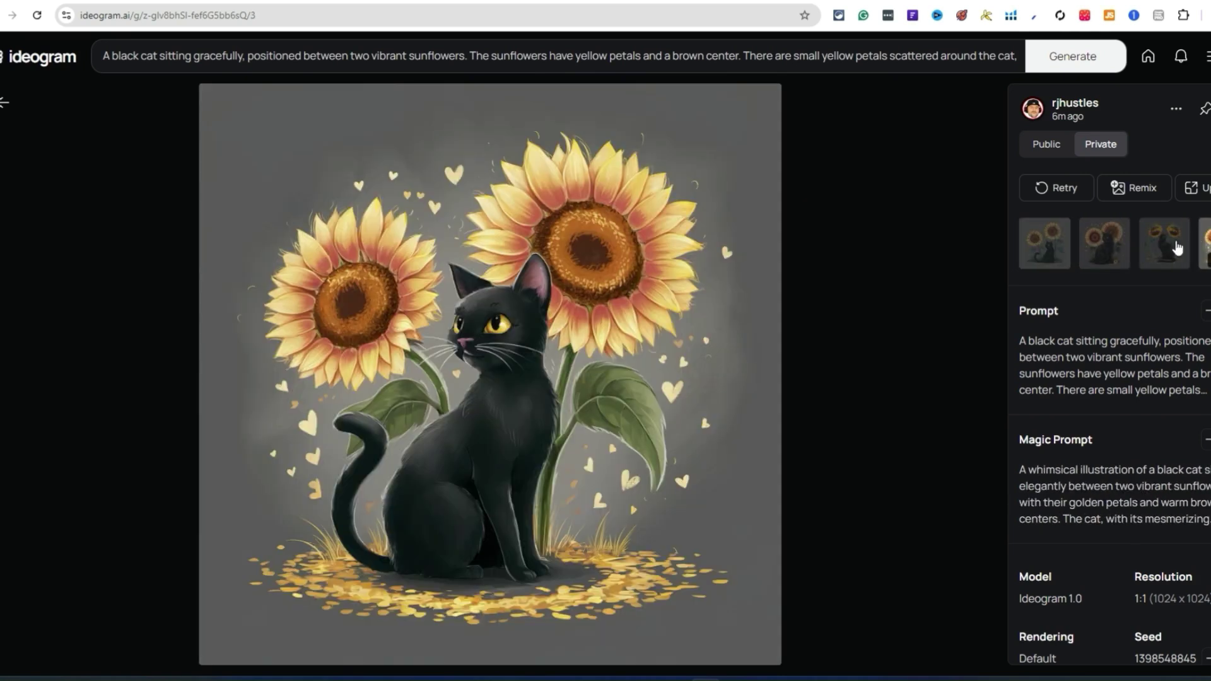
pyautogui.click(1111, 255)
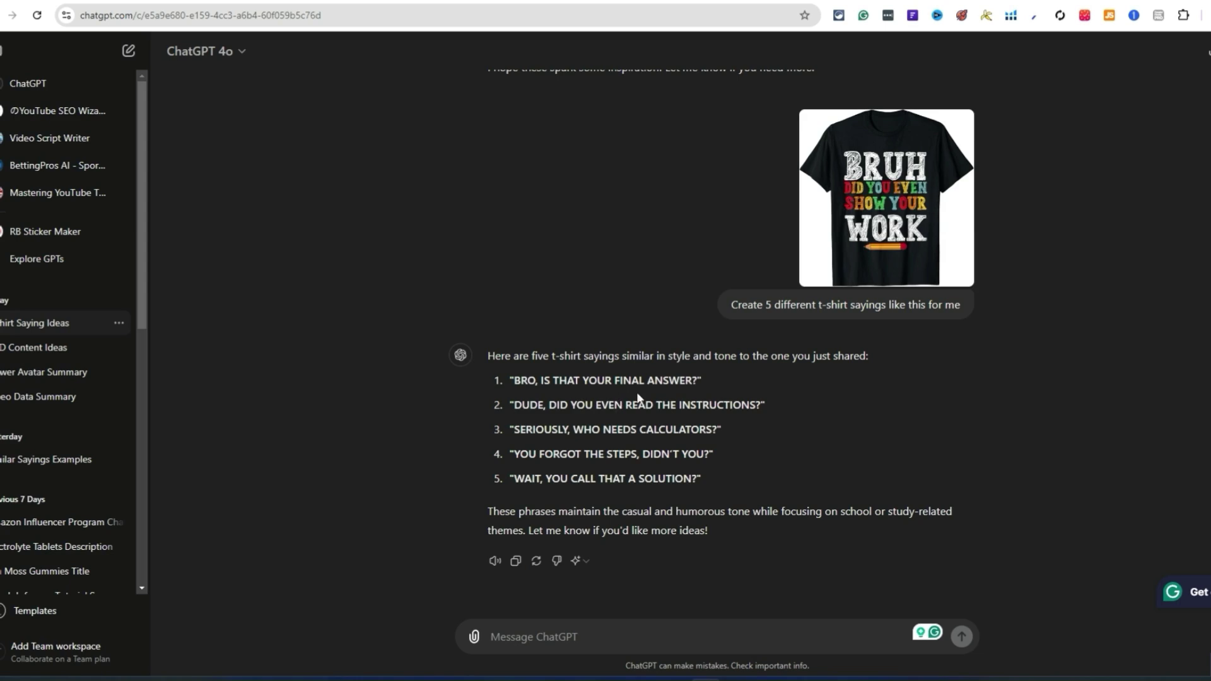
# Step: Send 'Give me 5 more ideas' in the Bruh-style sayings conversation
pyautogui.moveTo(696, 386); pyautogui.dragTo(510, 381)
pyautogui.click(599, 424)
pyautogui.write('Give me 5 more i')
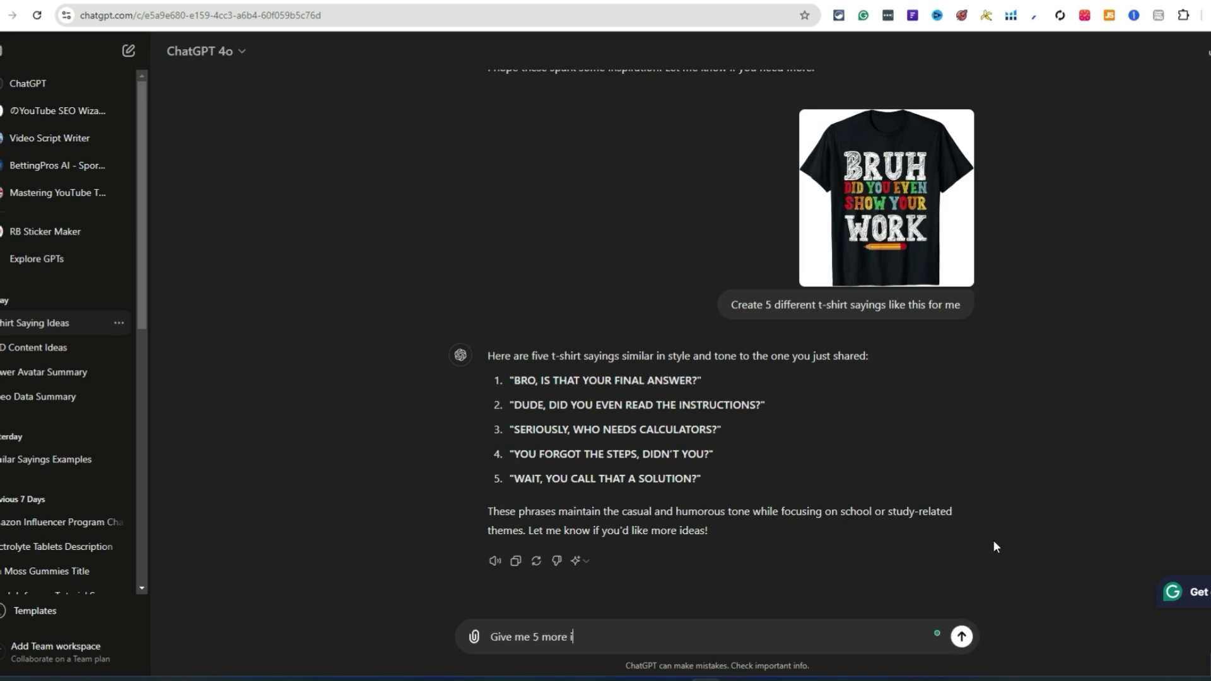
pyautogui.write('deas')
pyautogui.press('Return')
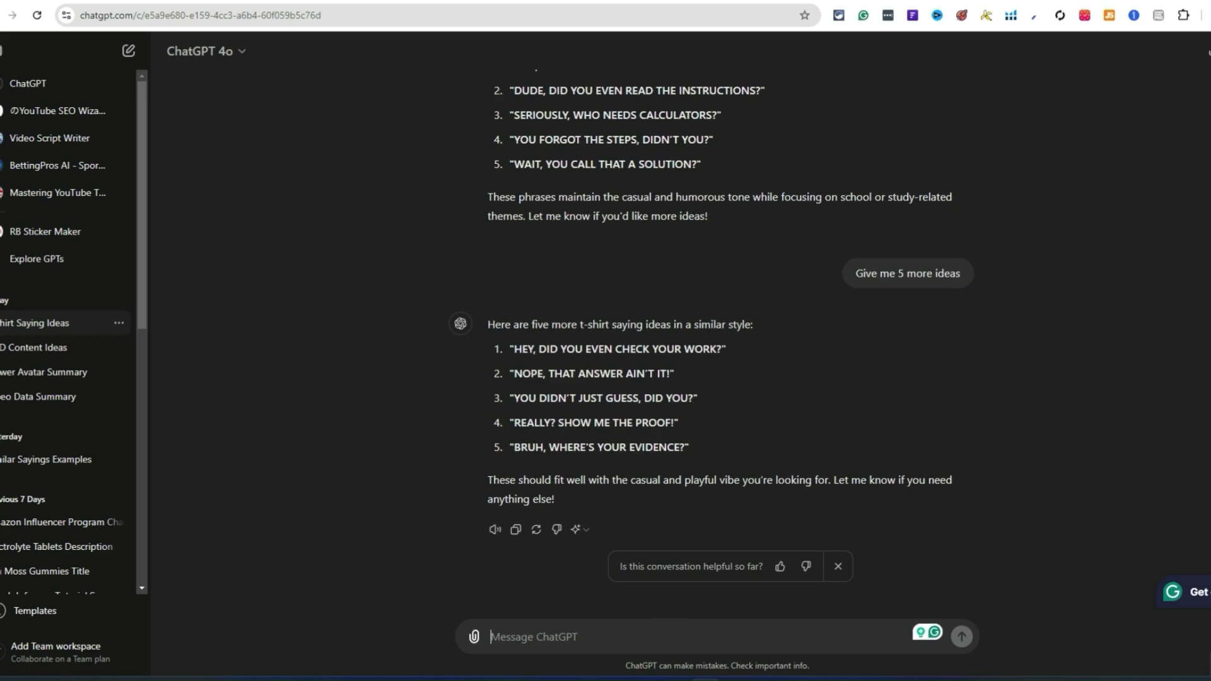
# Step: Scroll through ChatGPT's reply to read the five new sayings
pyautogui.scroll(5, 815, 465)
pyautogui.scroll(-1, 781, 543)
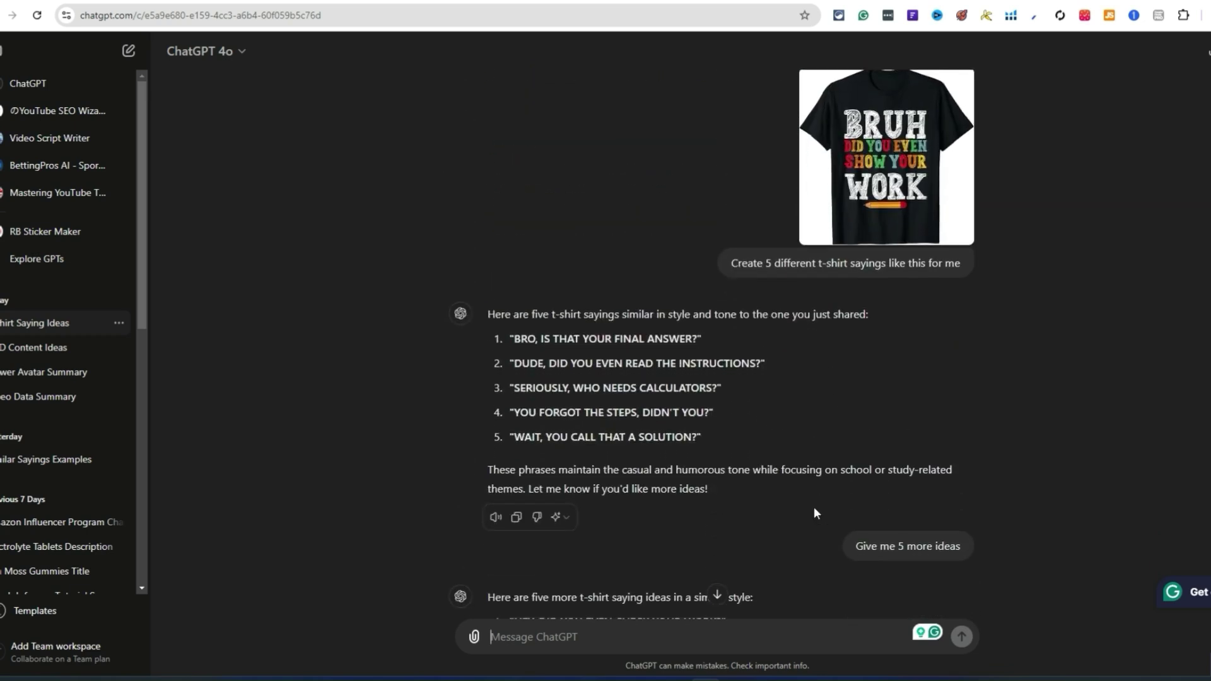
pyautogui.scroll(-4, 815, 512)
pyautogui.scroll(5, 878, 428)
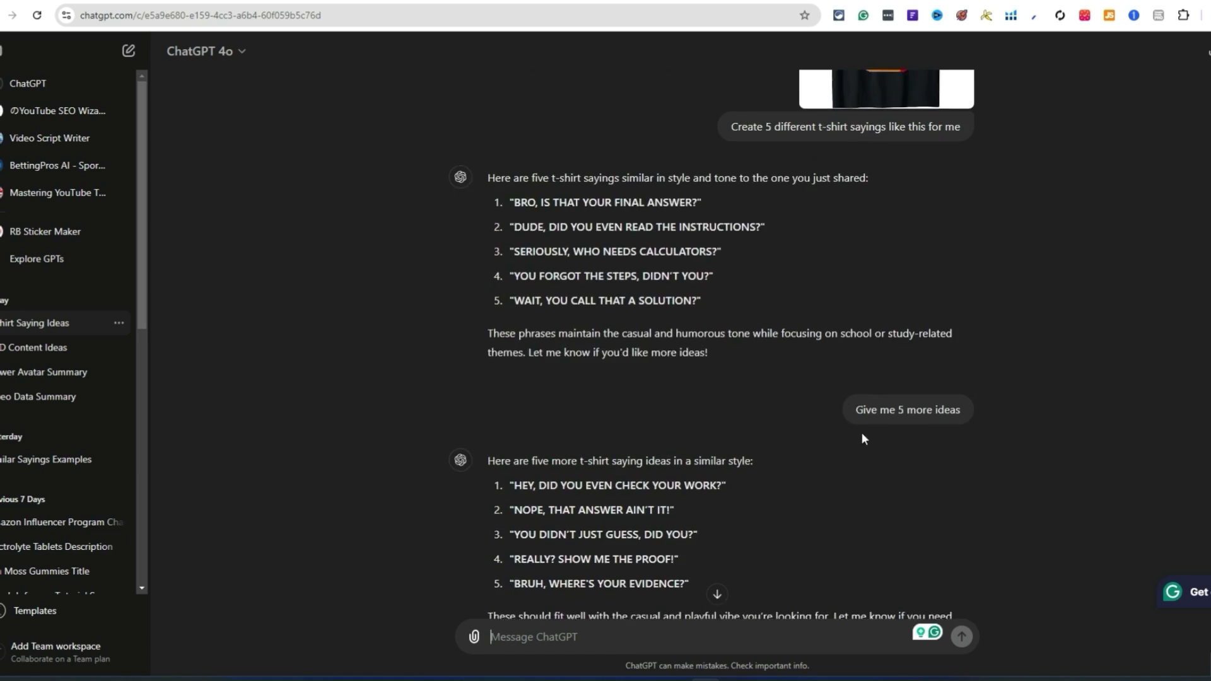
pyautogui.scroll(-3, 874, 411)
pyautogui.scroll(-2, 895, 351)
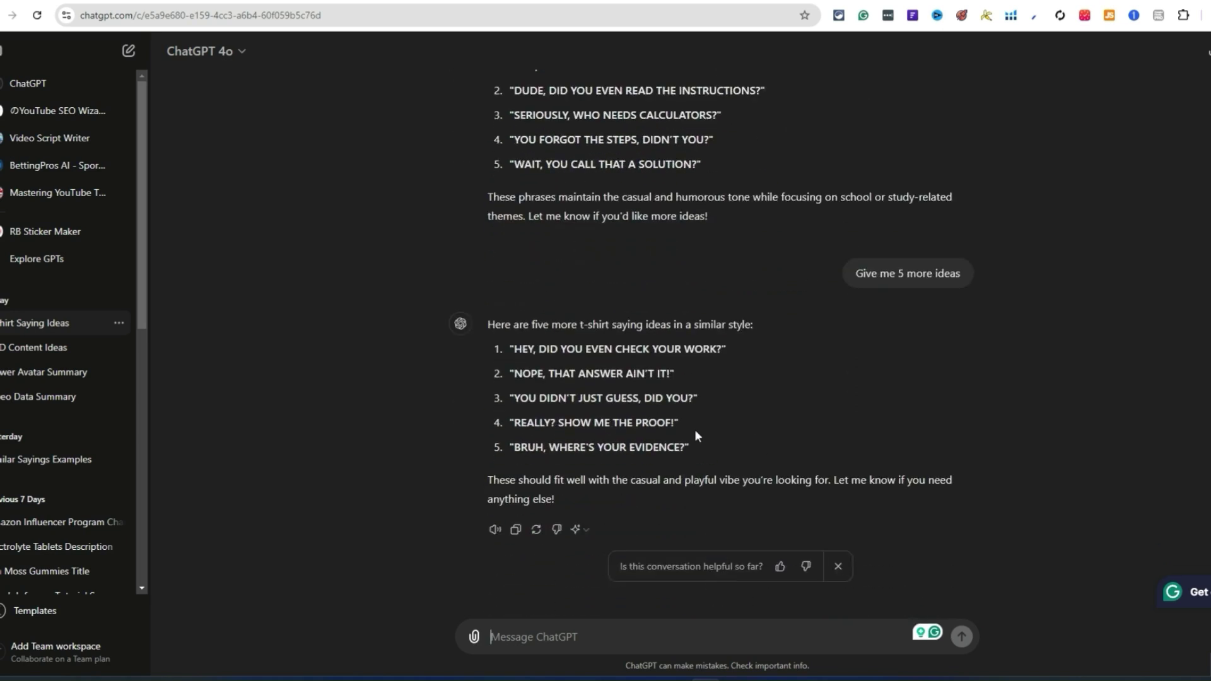
pyautogui.scroll(4, 668, 434)
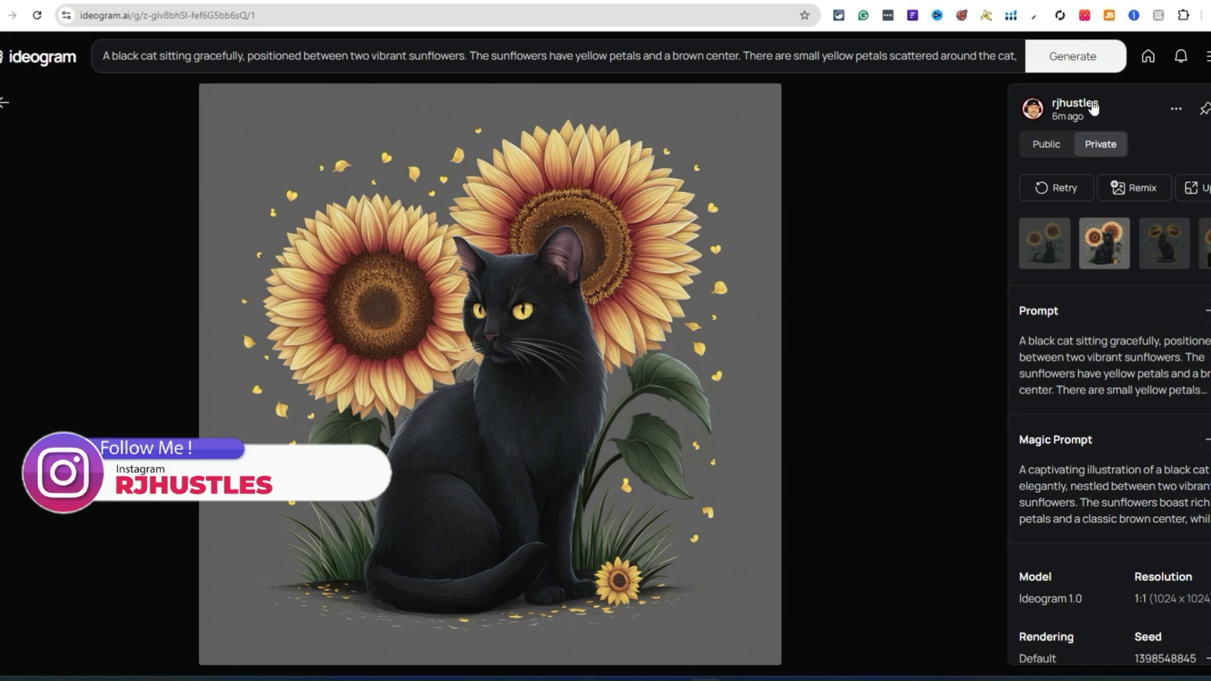
# Step: Download the small-sunflower black-cat image as a PNG, then switch to the Amazon tab
pyautogui.click(1176, 108)
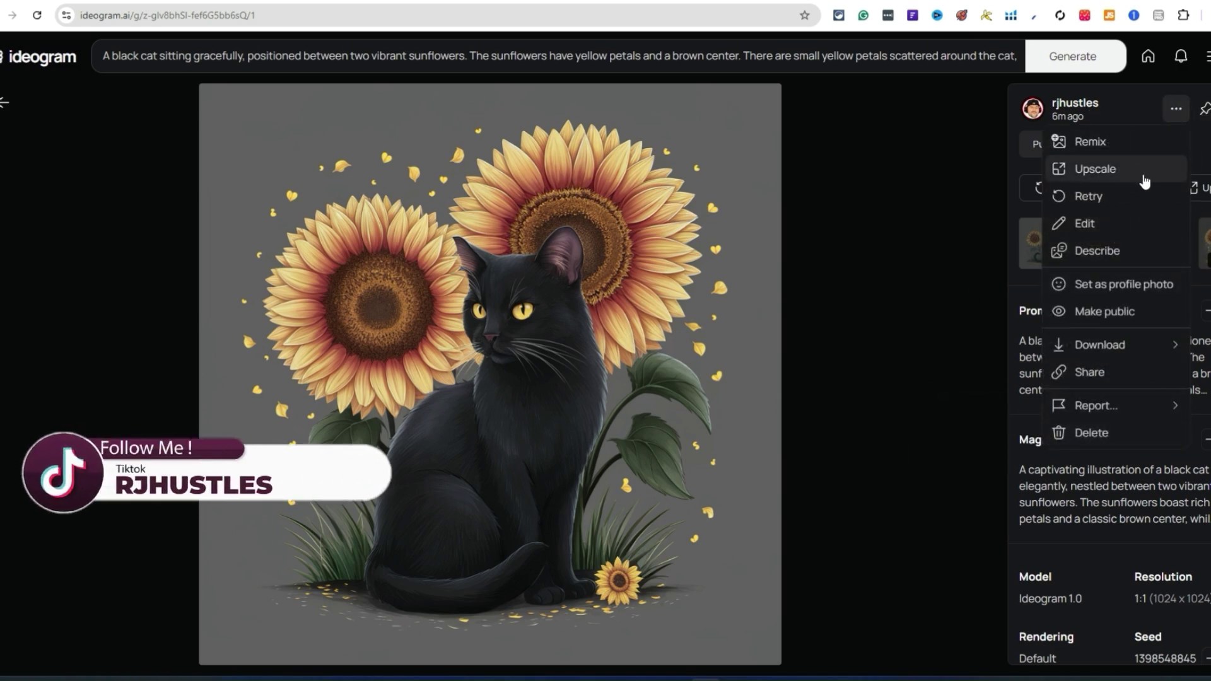
pyautogui.moveTo(1139, 357)
pyautogui.click(978, 342)
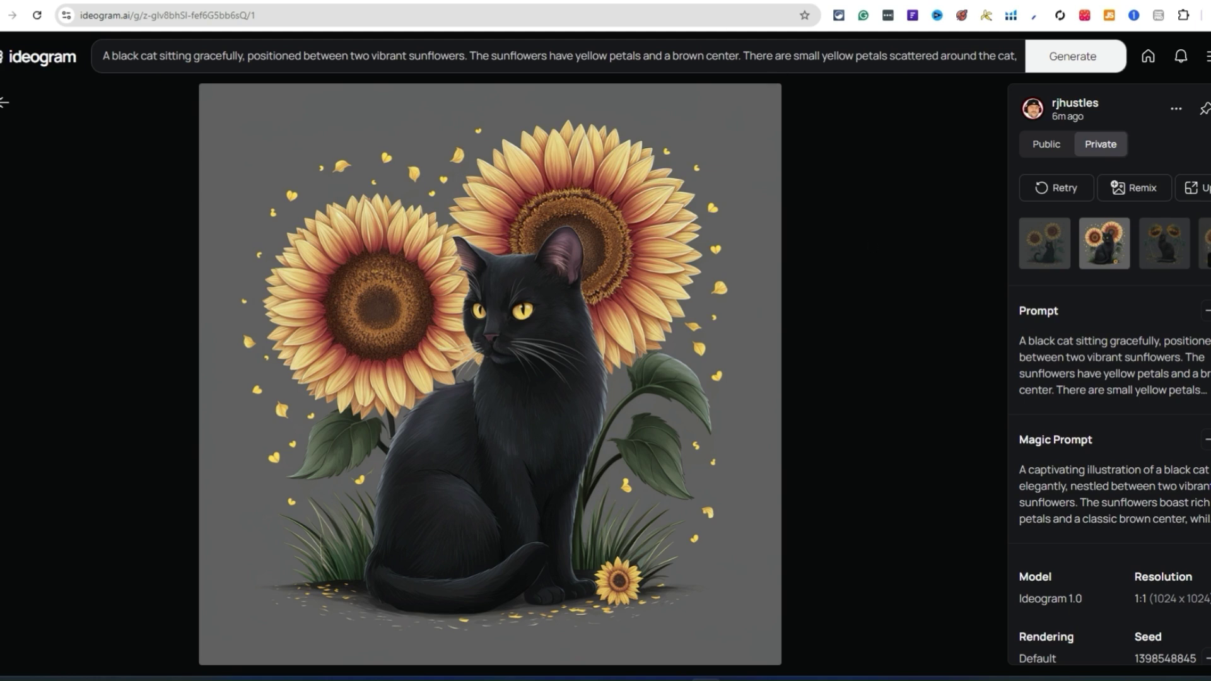
pyautogui.hotkey('ctrl', 'Tab')
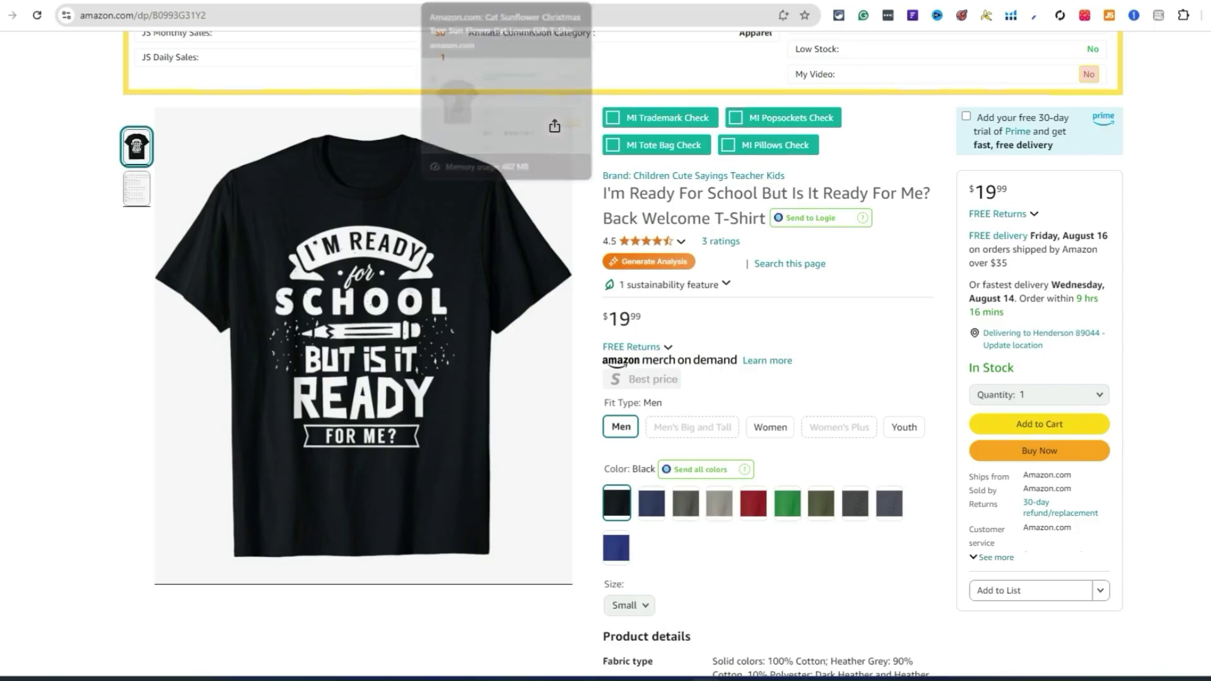
# Step: Browse Merch Informer's daily Movers And Shakers shirts and their sales-rank charts
pyautogui.hotkey('ctrl', 'Tab')
pyautogui.hotkey('ctrl', 'Tab')
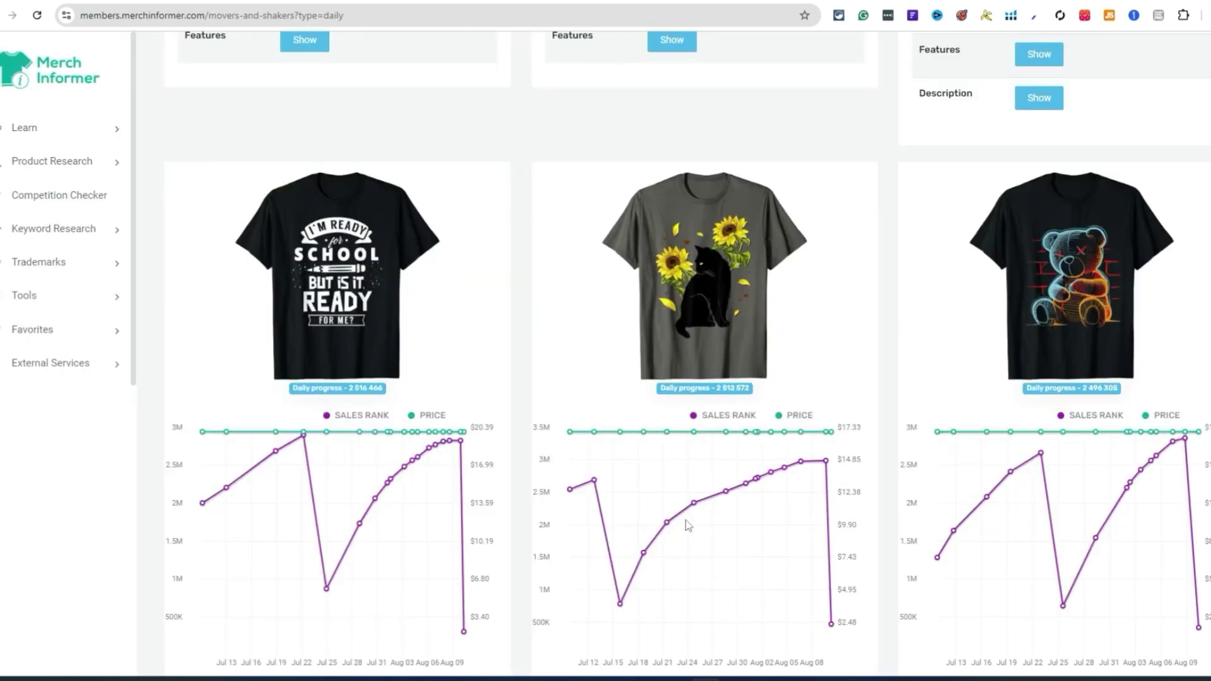
pyautogui.scroll(3, 688, 525)
pyautogui.scroll(4, 756, 530)
pyautogui.scroll(-5, 793, 538)
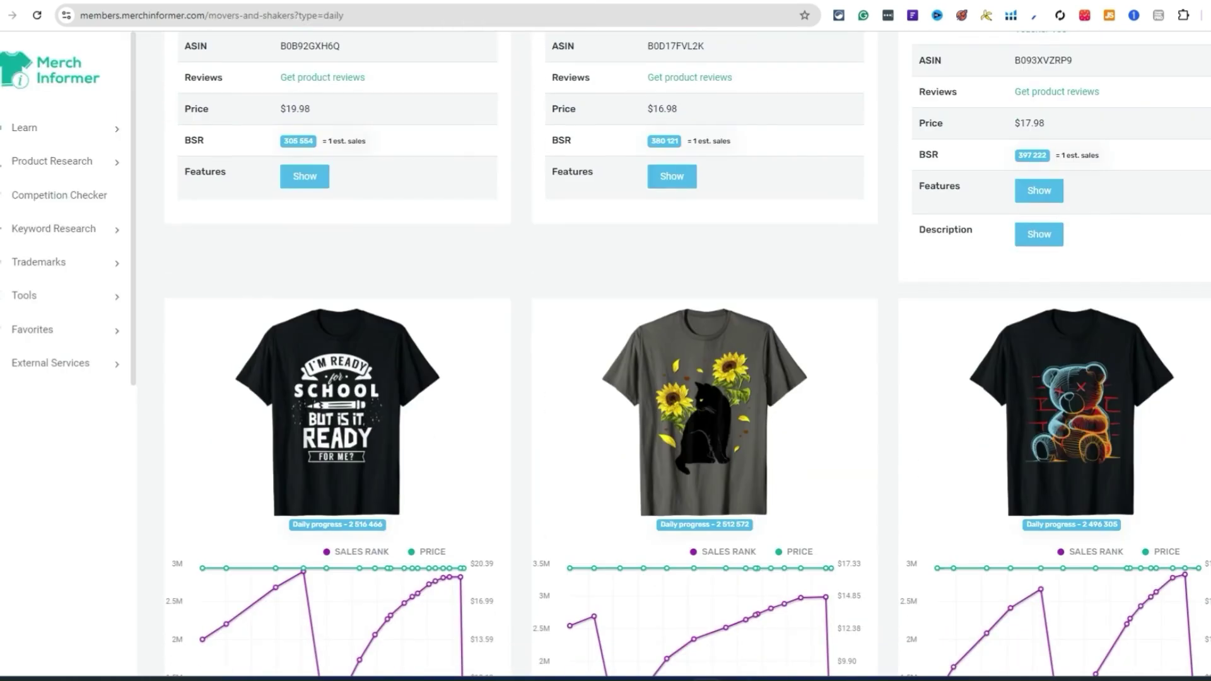
pyautogui.scroll(-20, 687, 378)
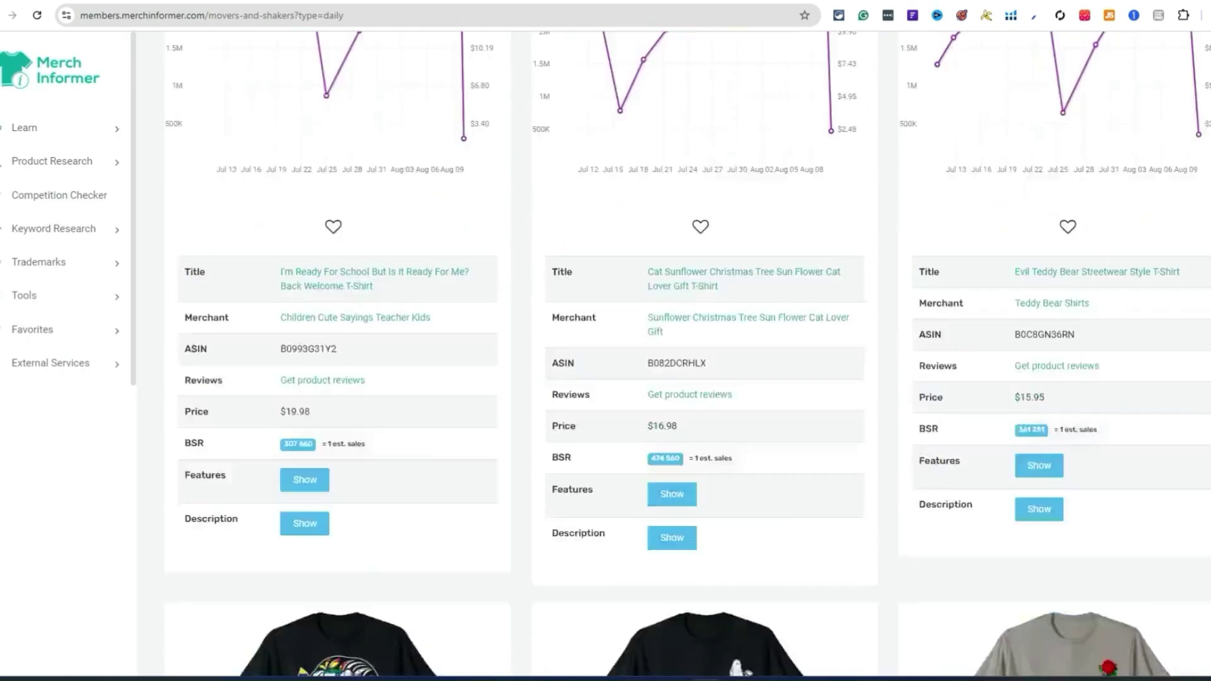
pyautogui.scroll(-20, 688, 378)
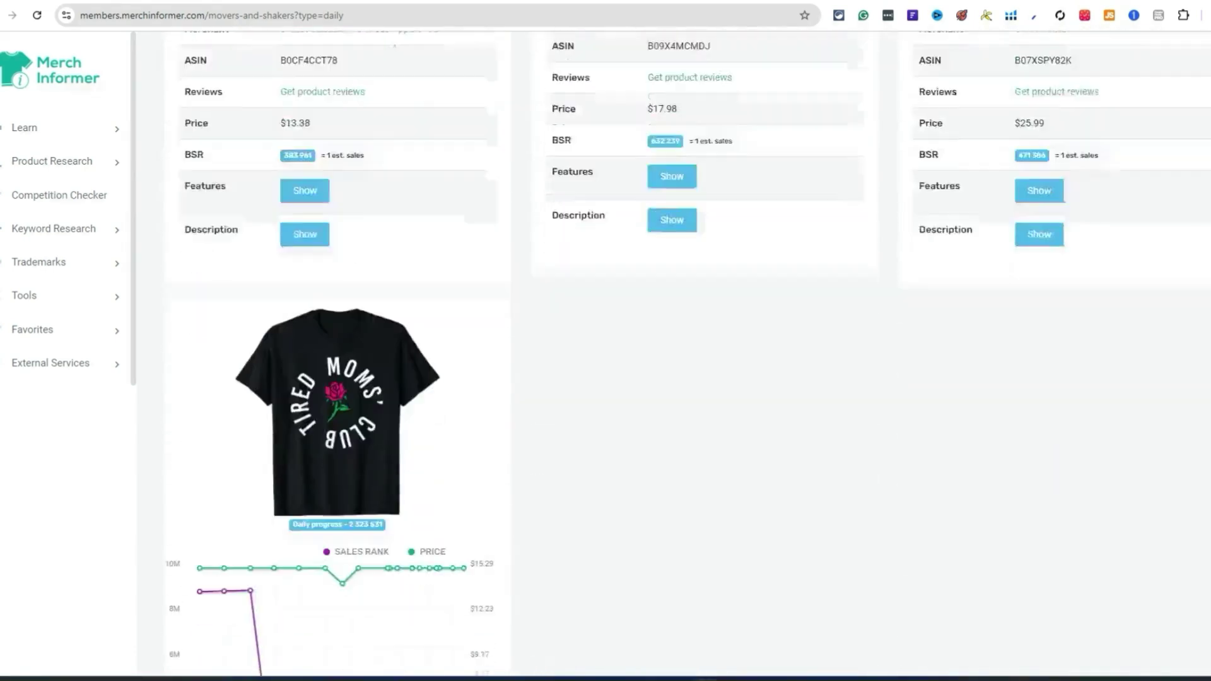
pyautogui.scroll(-7, 687, 378)
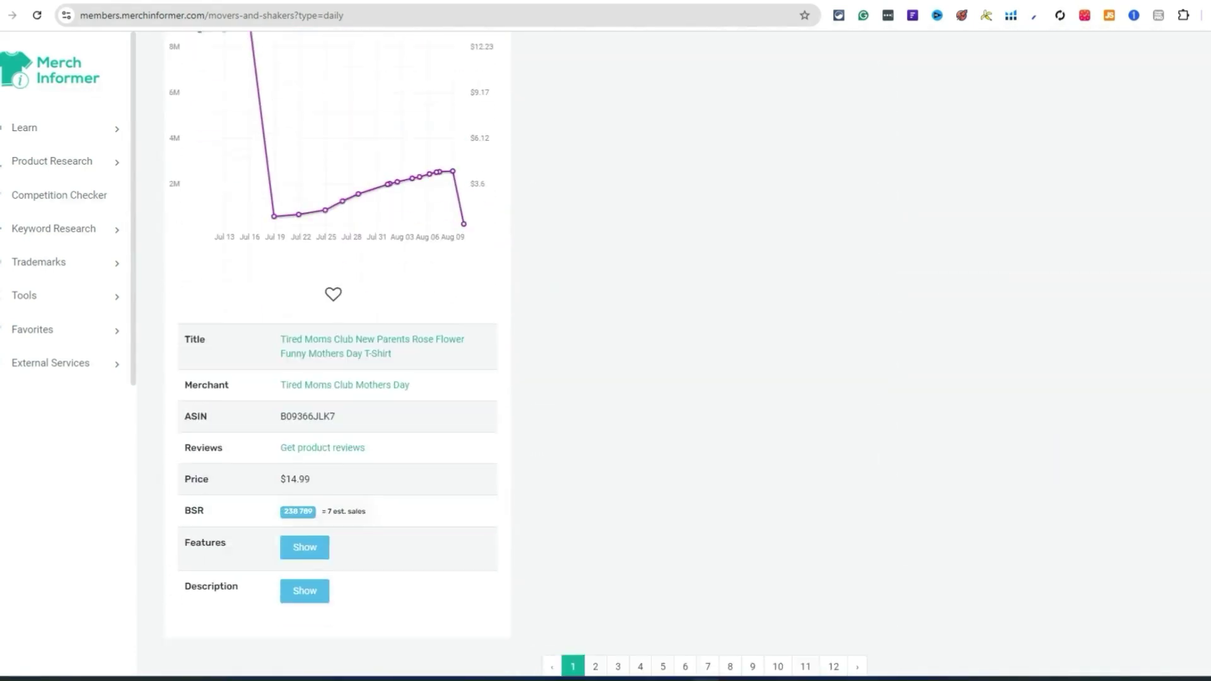
pyautogui.scroll(20, 688, 353)
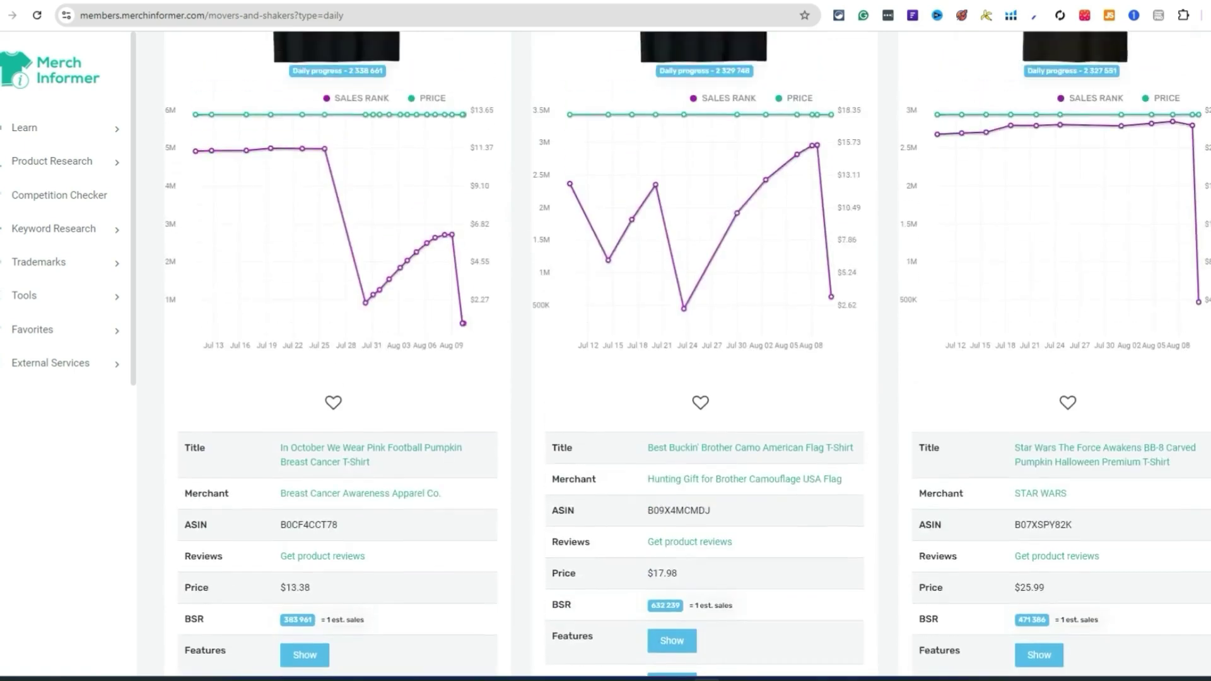
pyautogui.scroll(12, 688, 354)
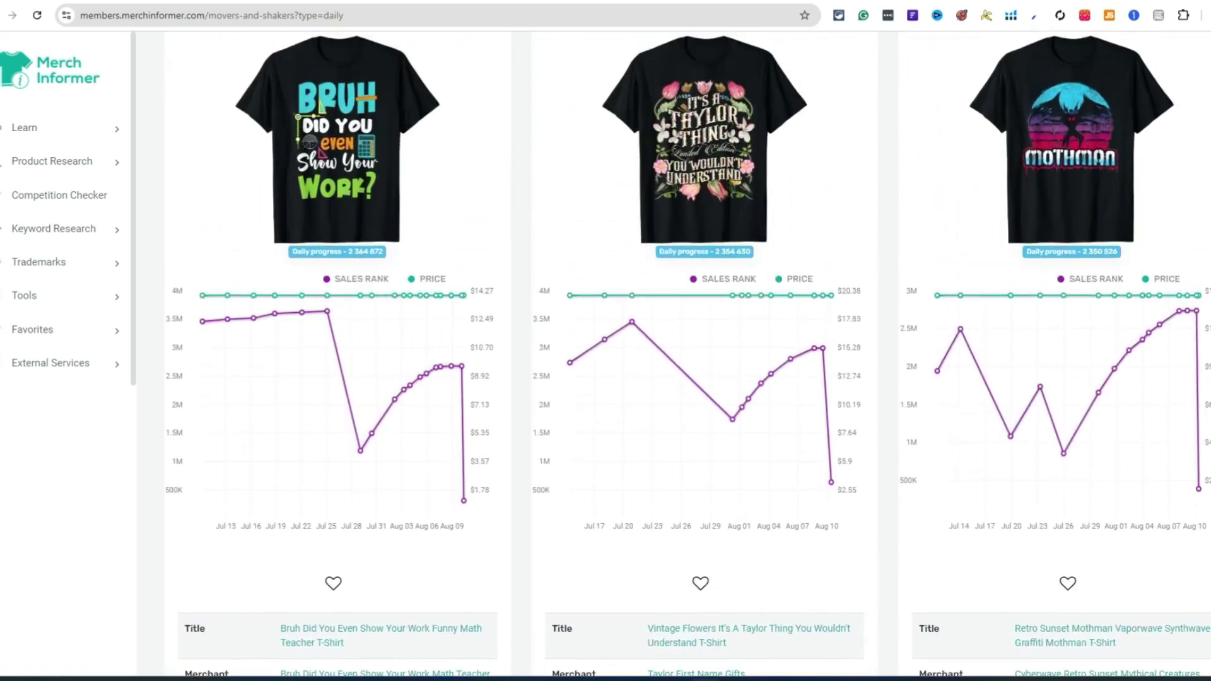
pyautogui.scroll(3, 688, 353)
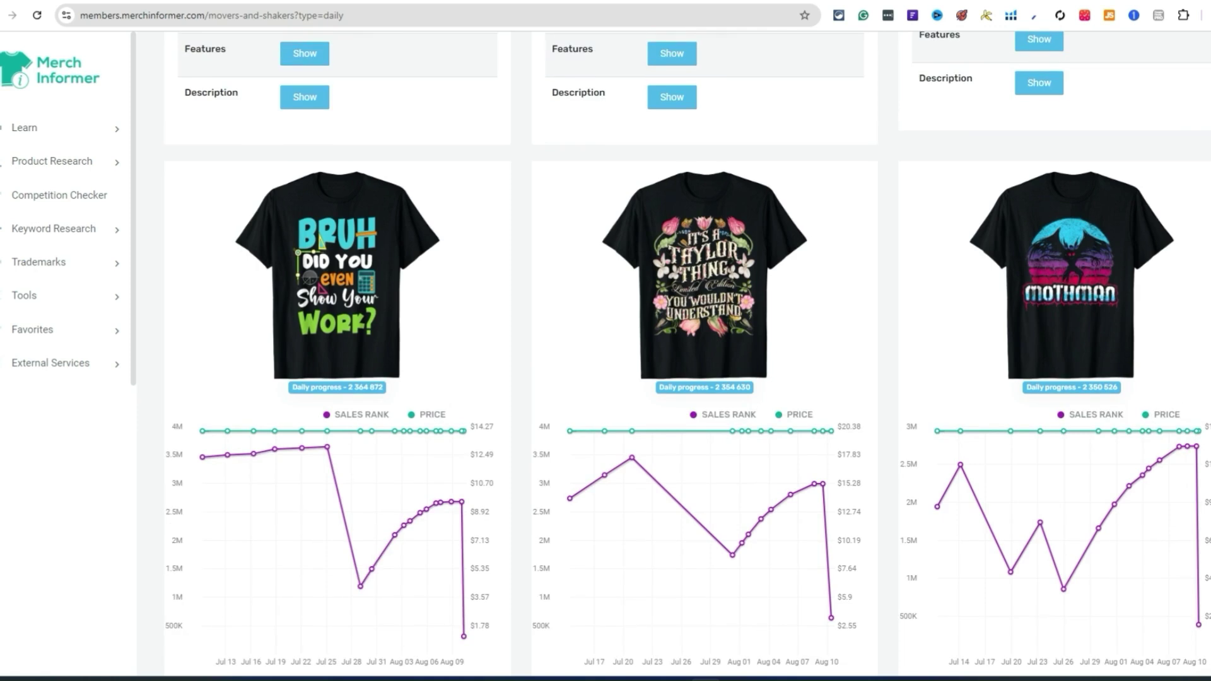
pyautogui.scroll(13, 687, 354)
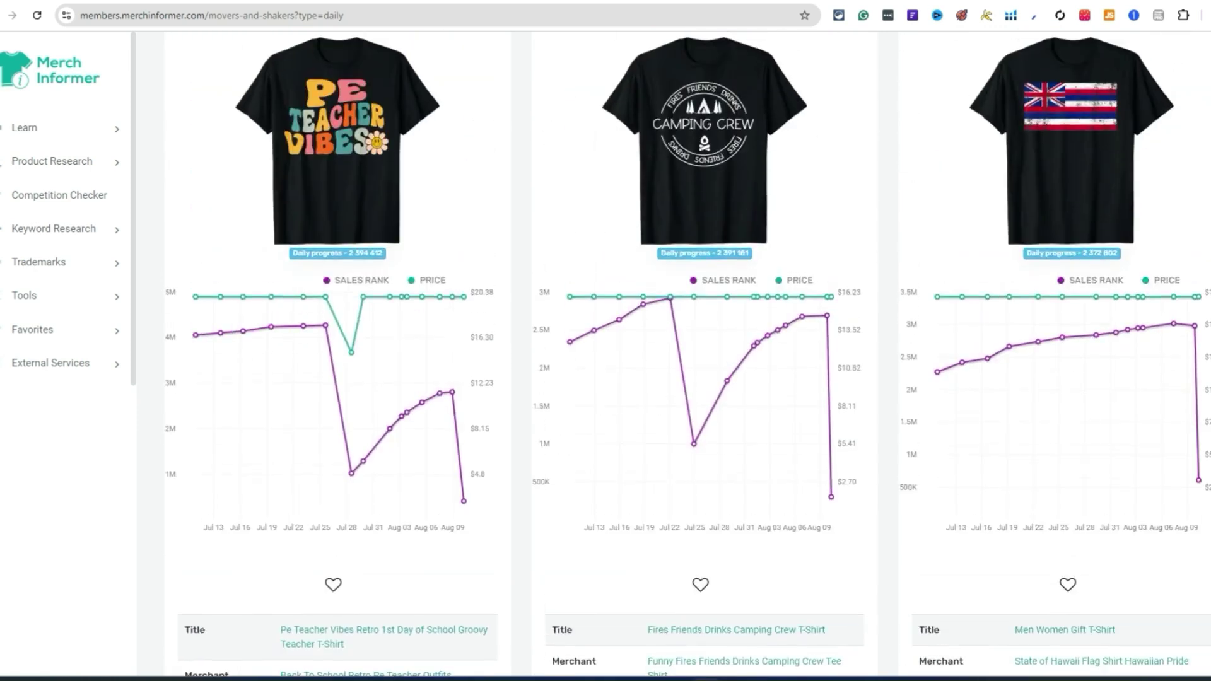
pyautogui.scroll(12, 688, 353)
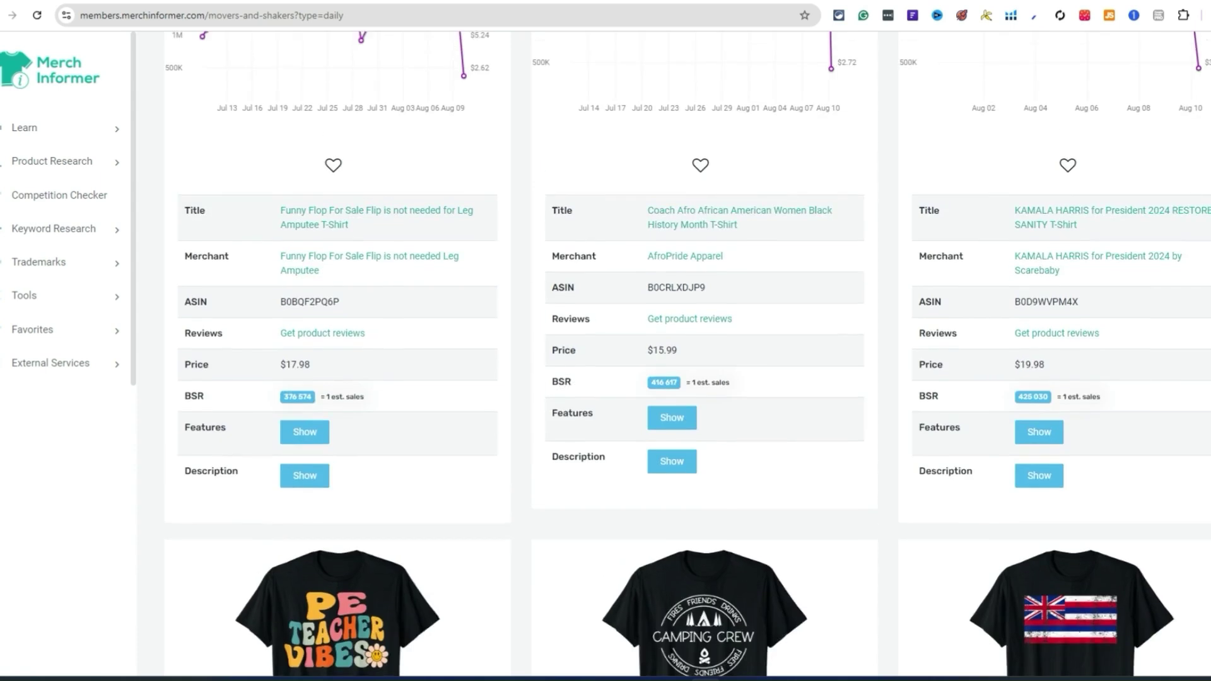
pyautogui.scroll(8, 1032, 422)
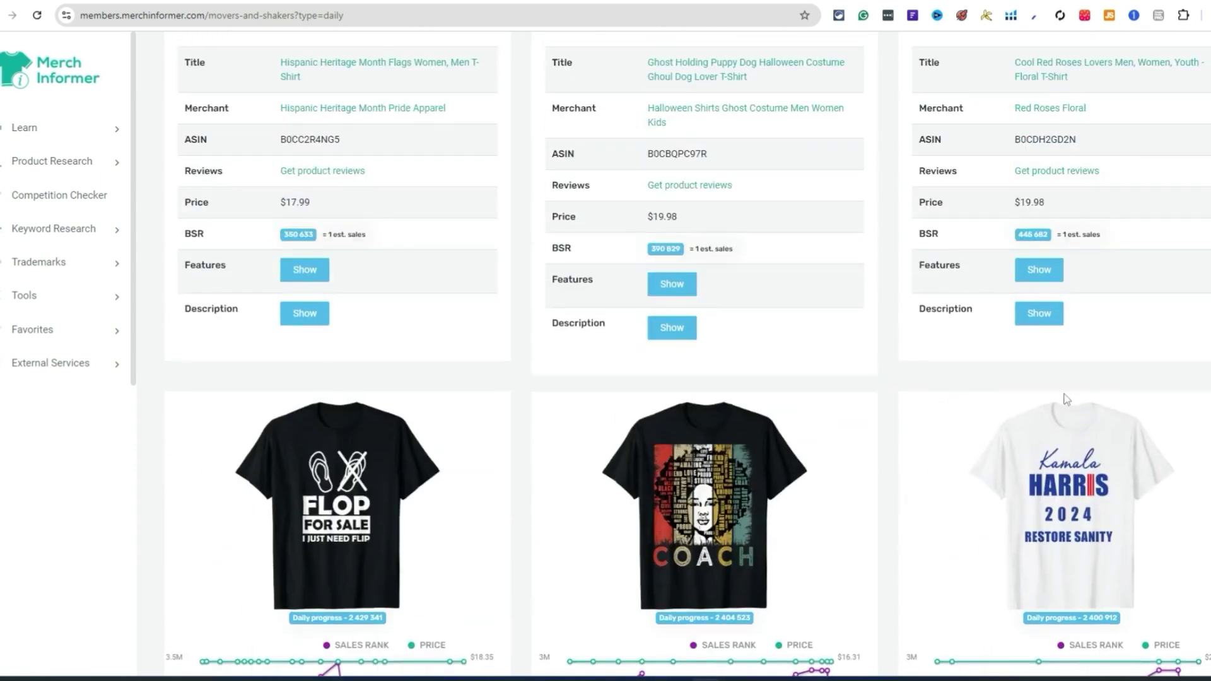